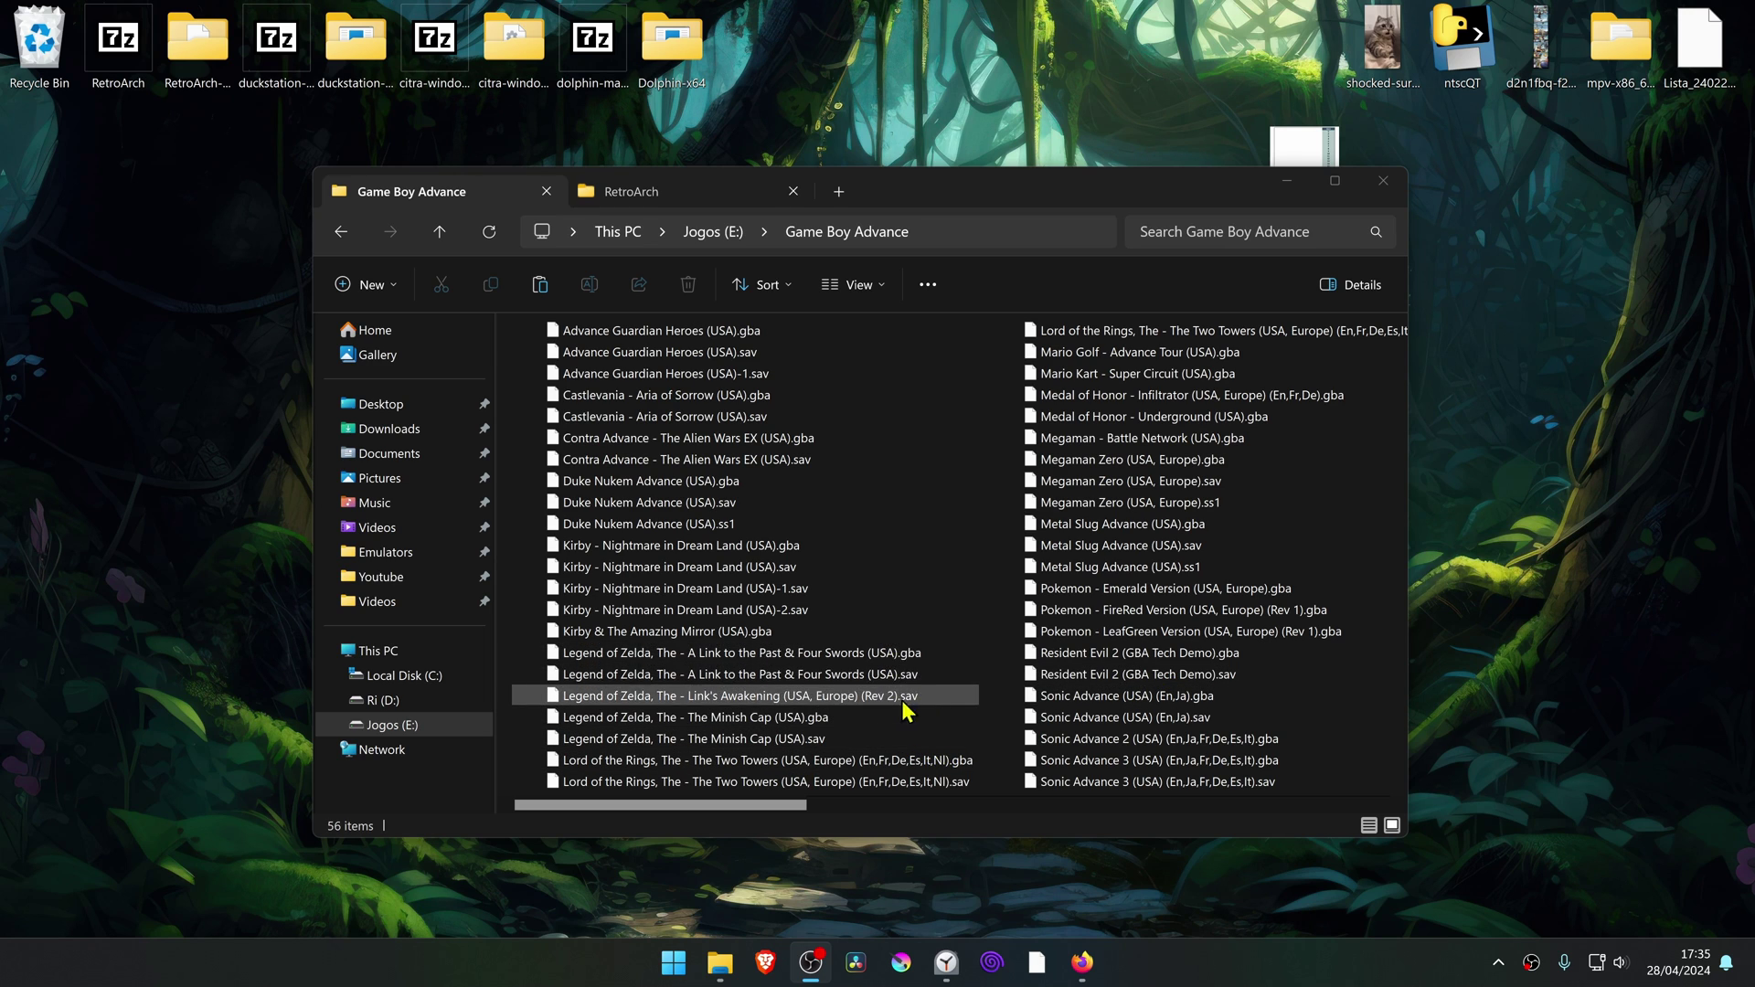
# - Copy the .sav files of The Minish Cap and Super Mario Advance 4 from the Game Boy Advance folder
pyautogui.click(832, 741)
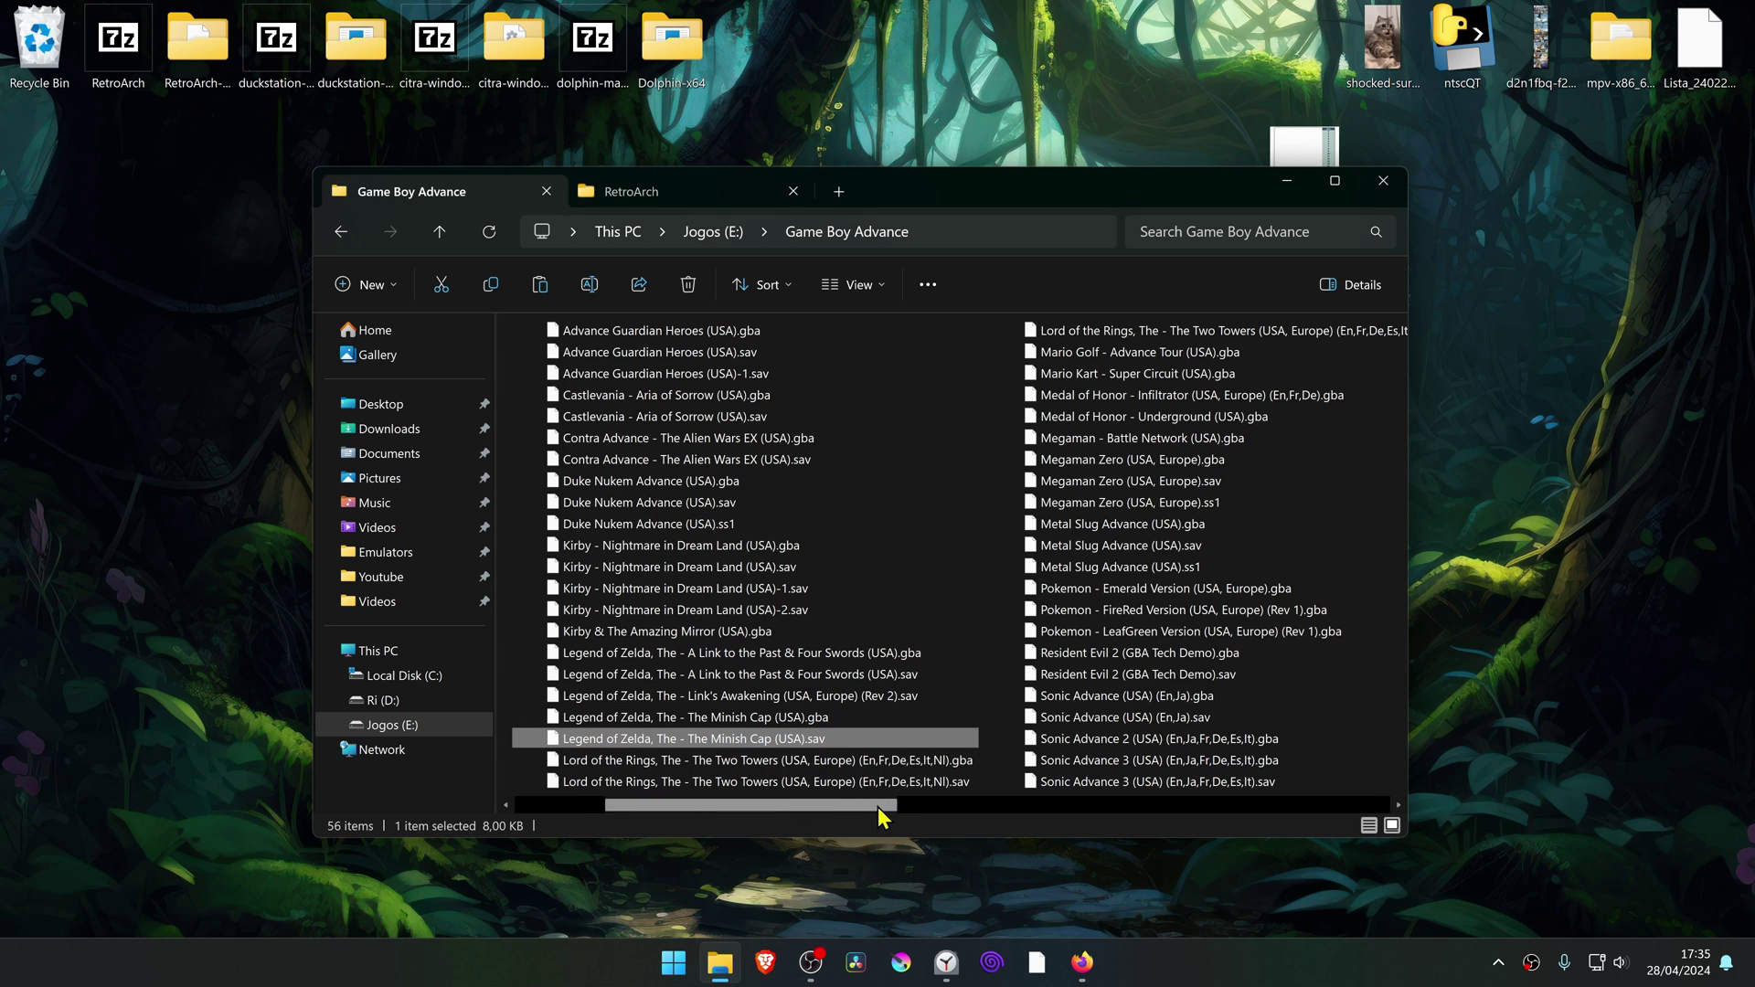
pyautogui.moveTo(881, 814); pyautogui.dragTo(1160, 787)
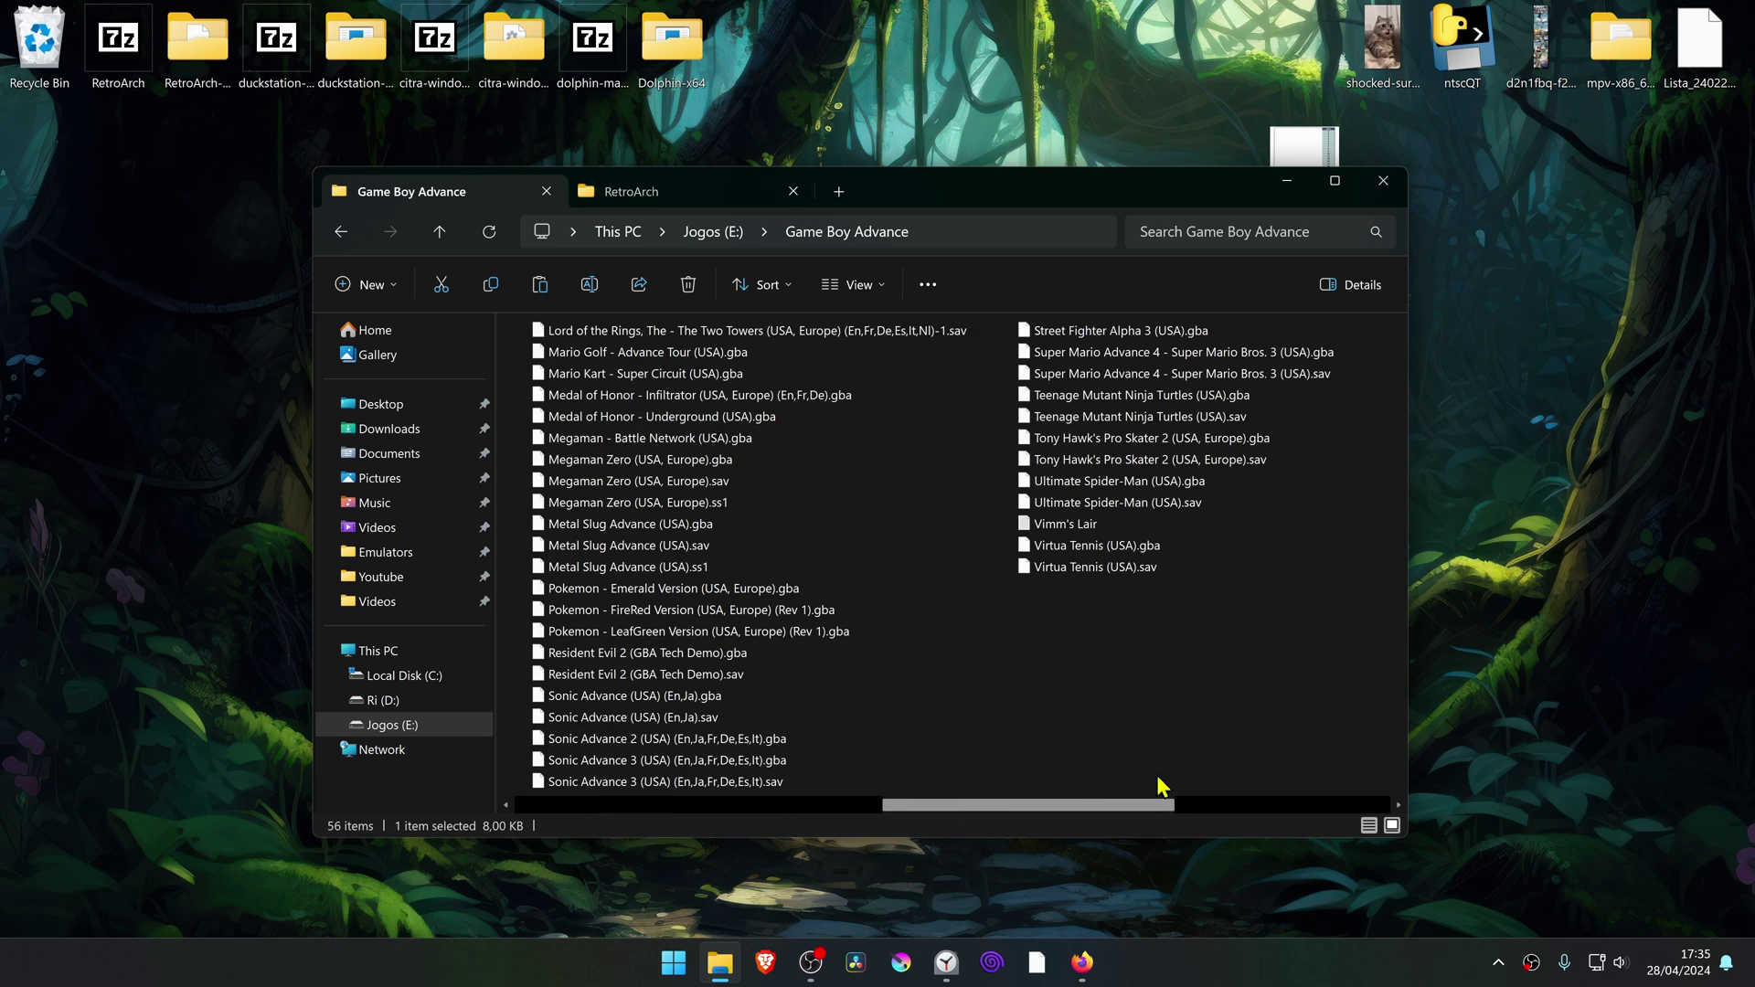
pyautogui.keyDown('ctrl'); pyautogui.click(1278, 384); pyautogui.keyUp('ctrl')
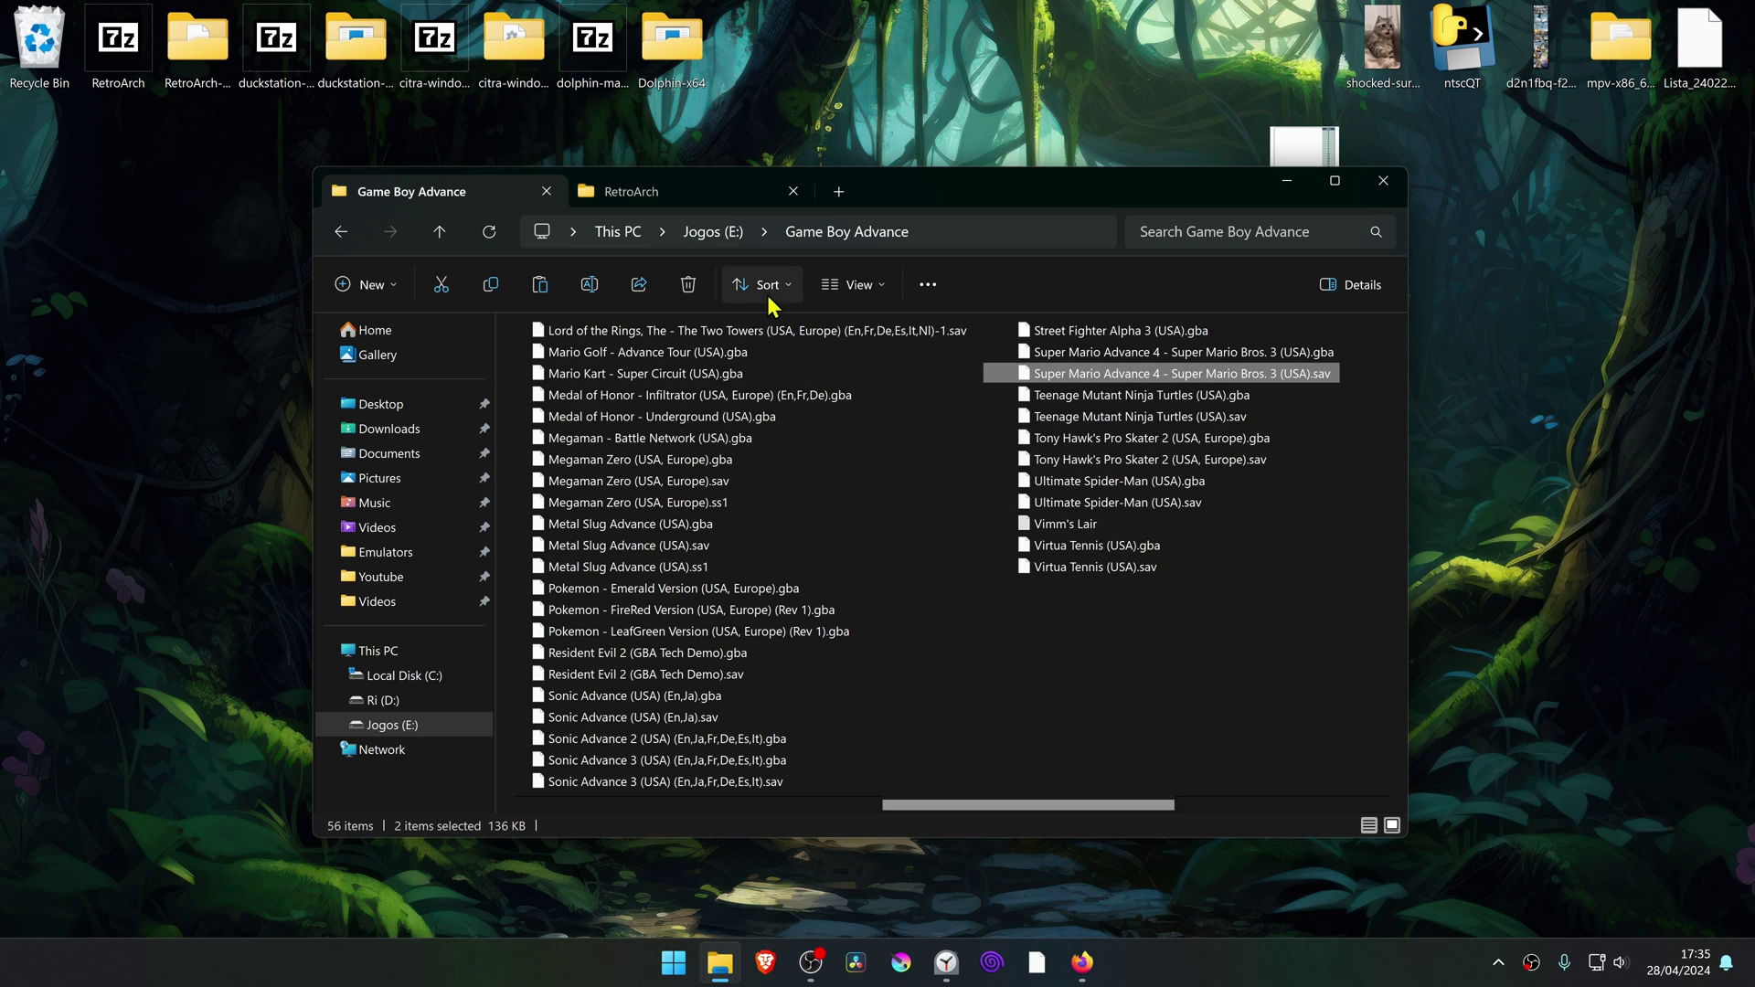
# - Paste the two copied save files into the mGBA folder inside RetroArch's saves folder
pyautogui.click(722, 199)
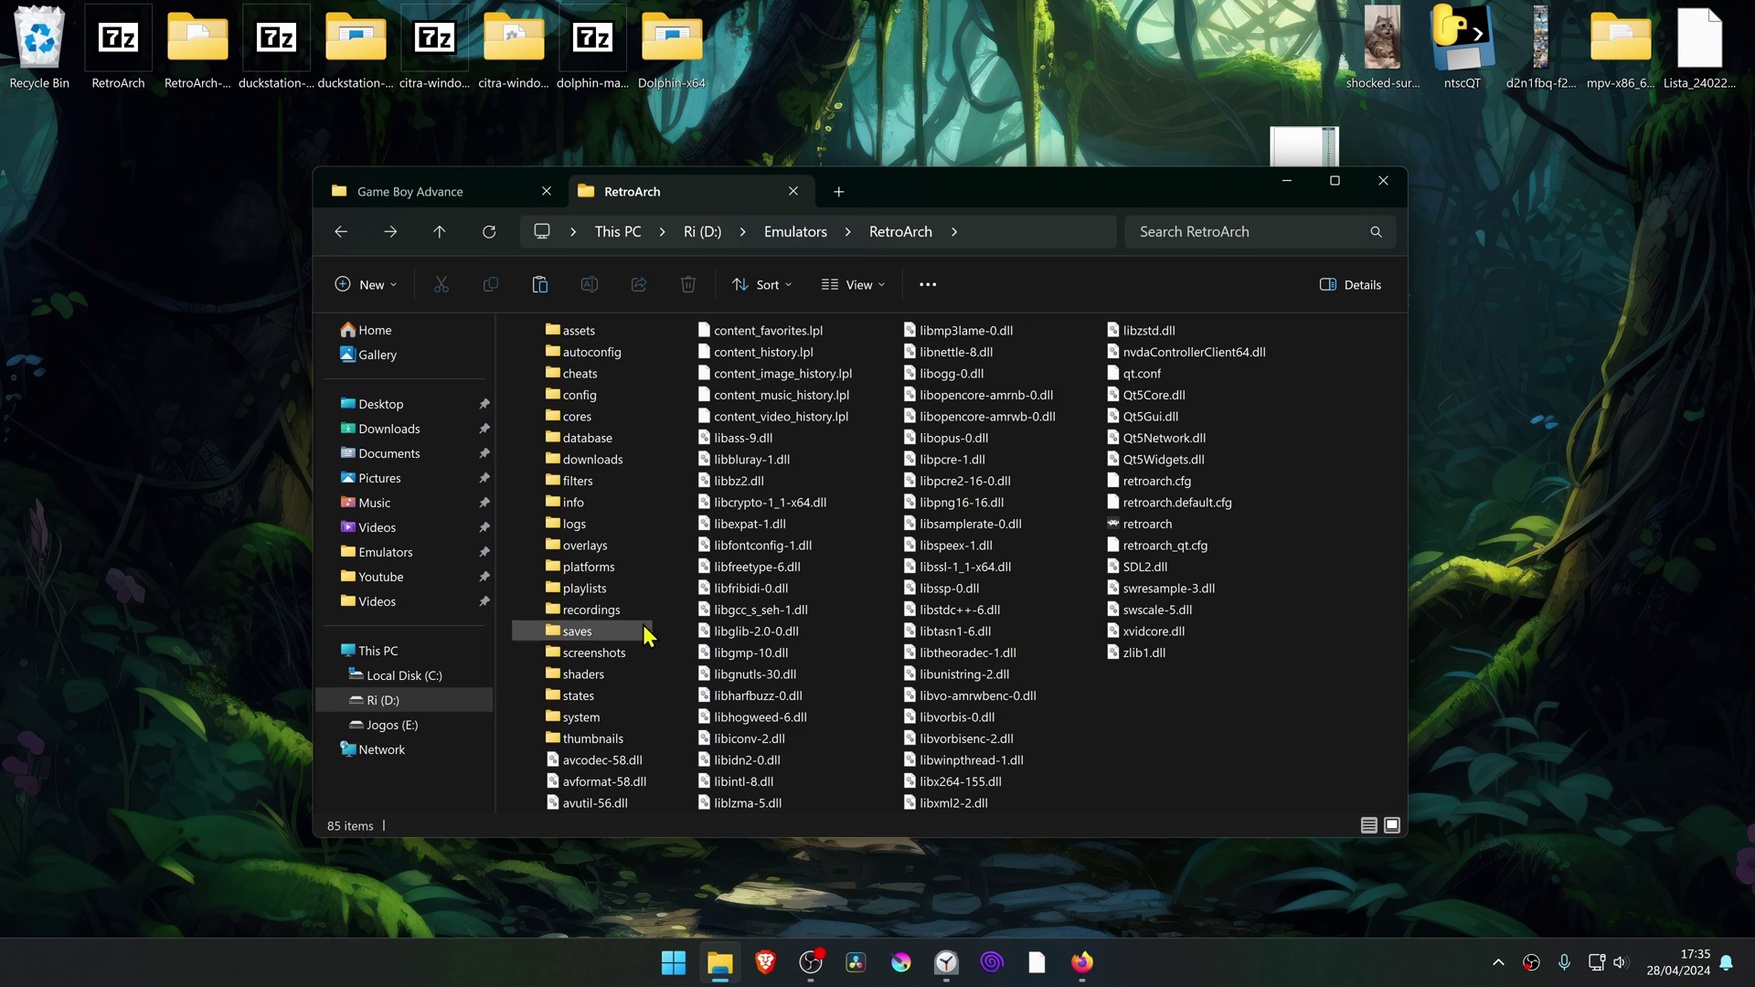
pyautogui.click(601, 638)
pyautogui.doubleClick(601, 639)
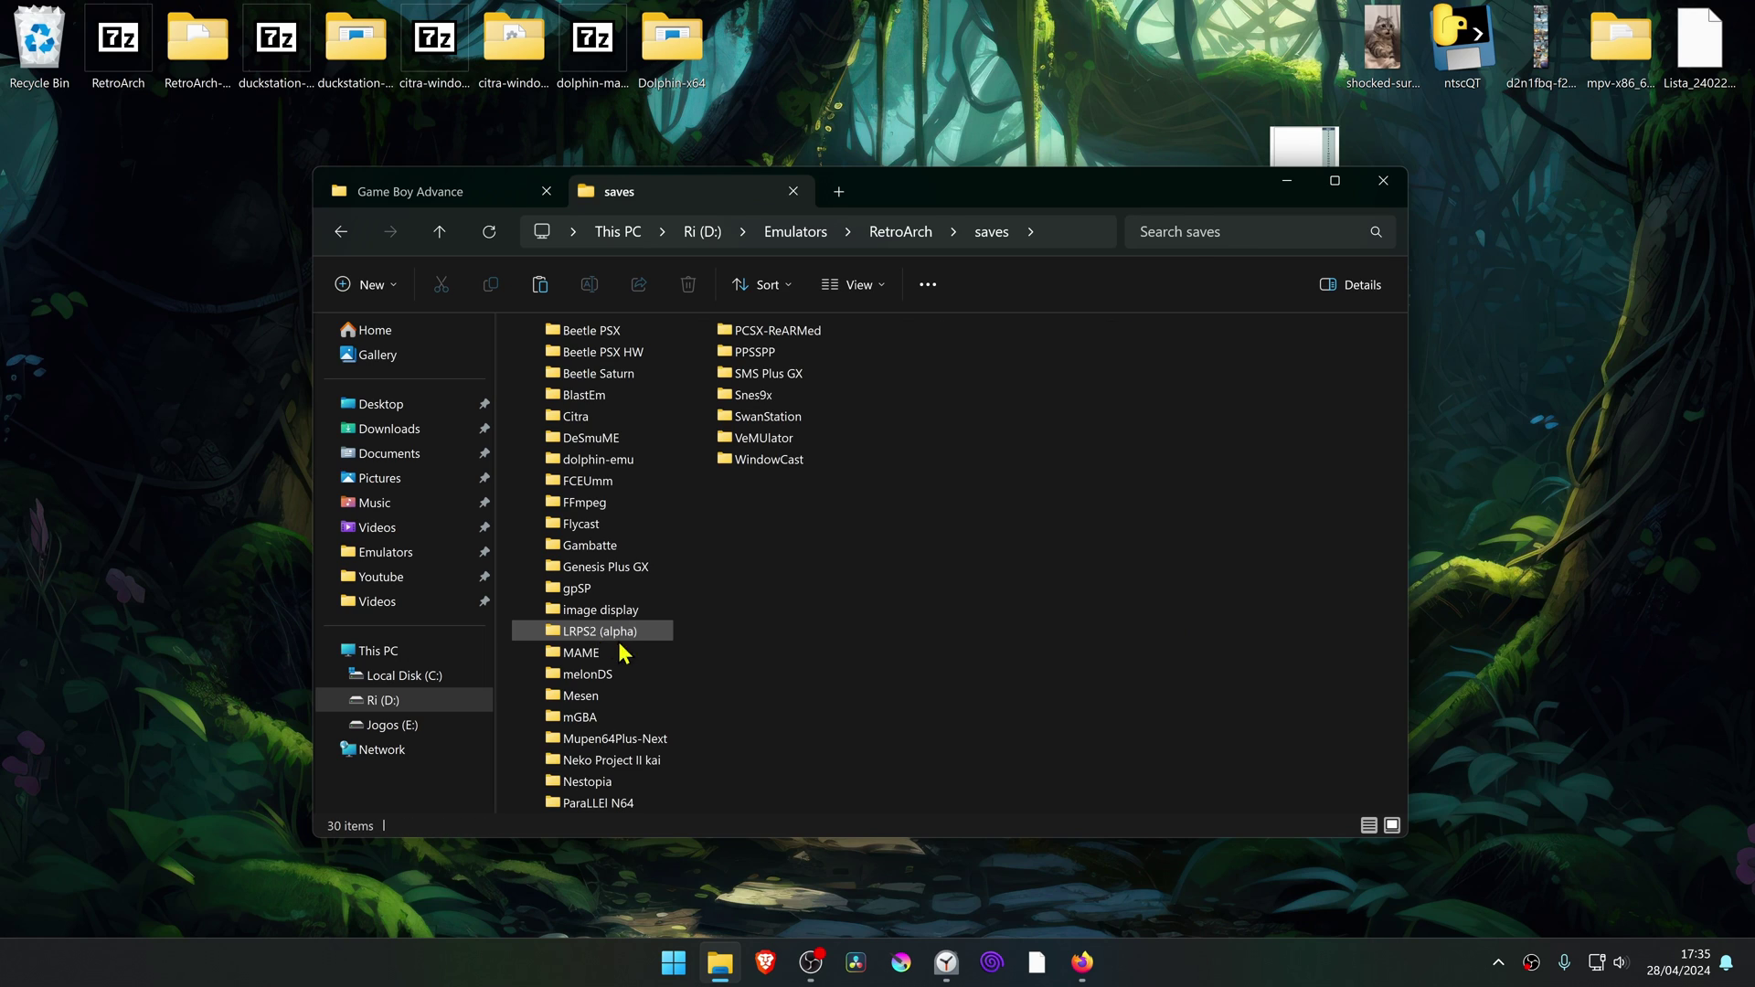
pyautogui.doubleClick(585, 717)
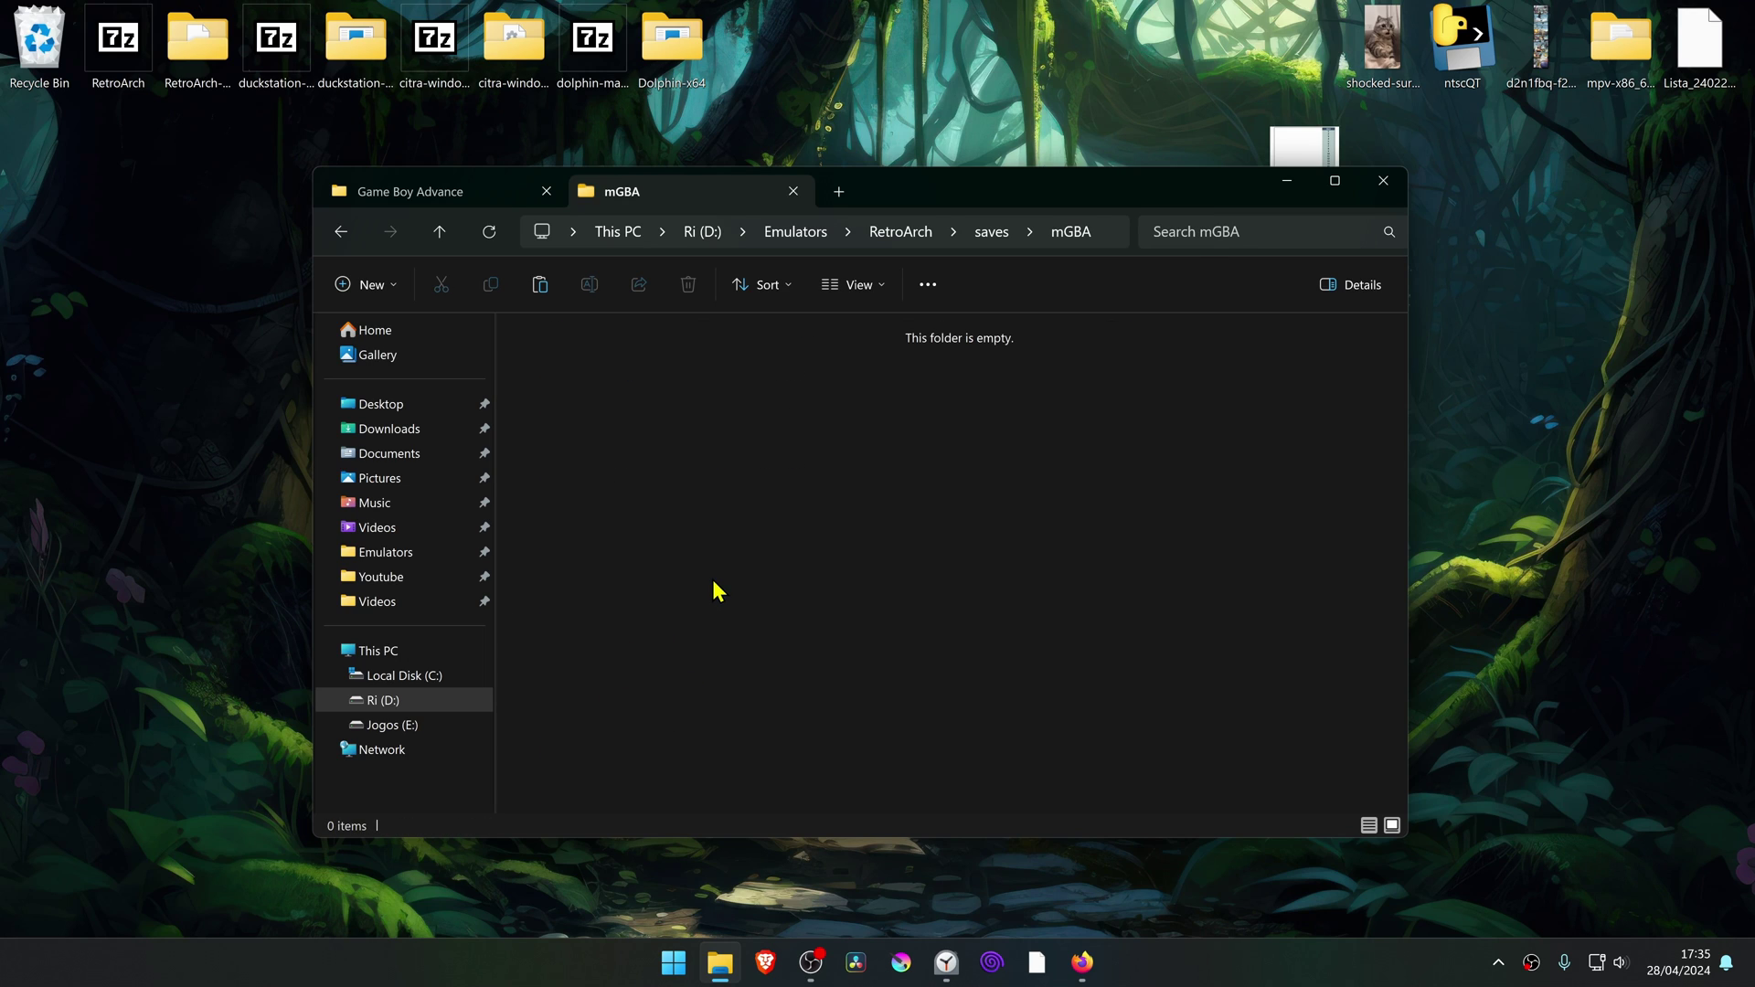
pyautogui.hotkey('ctrl', 'v')
pyautogui.click(709, 621)
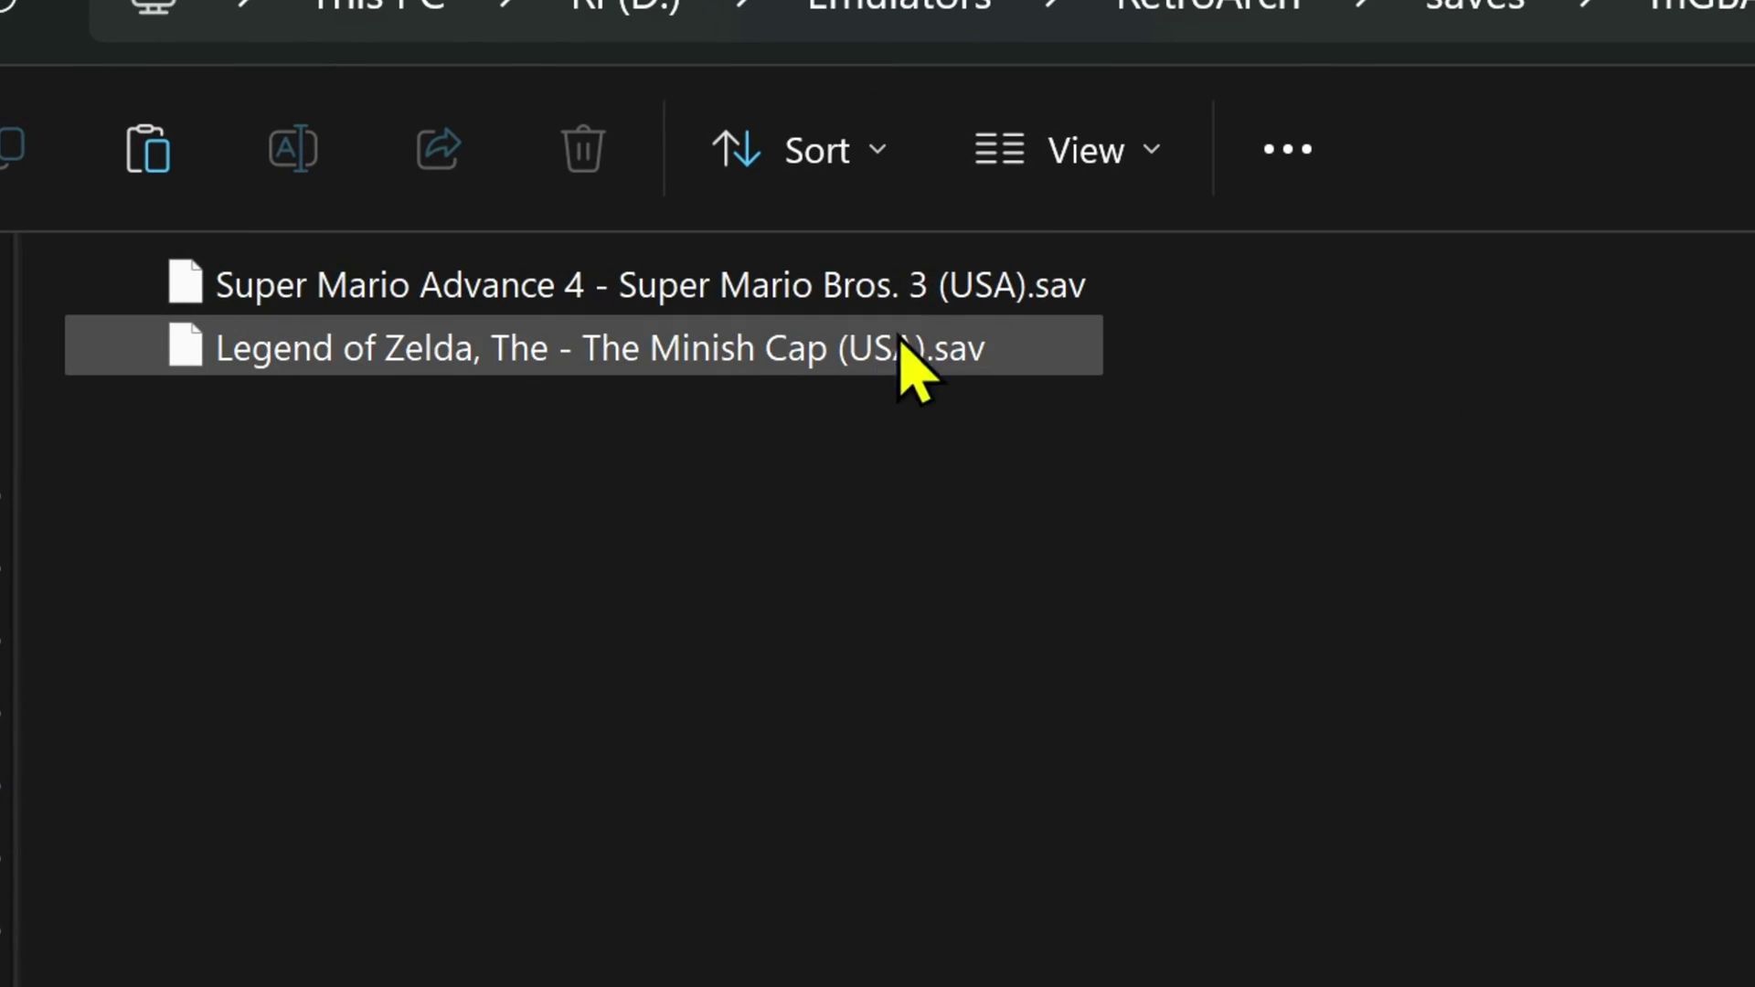
# - Change the Super Mario Advance 4 save's extension to .srm and accept the extension change
pyautogui.click(1079, 288)
pyautogui.keyDown('ctrl'); pyautogui.click(1075, 342); pyautogui.keyUp('ctrl')
pyautogui.click(1088, 279)
pyautogui.moveTo(1096, 291); pyautogui.dragTo(1070, 290)
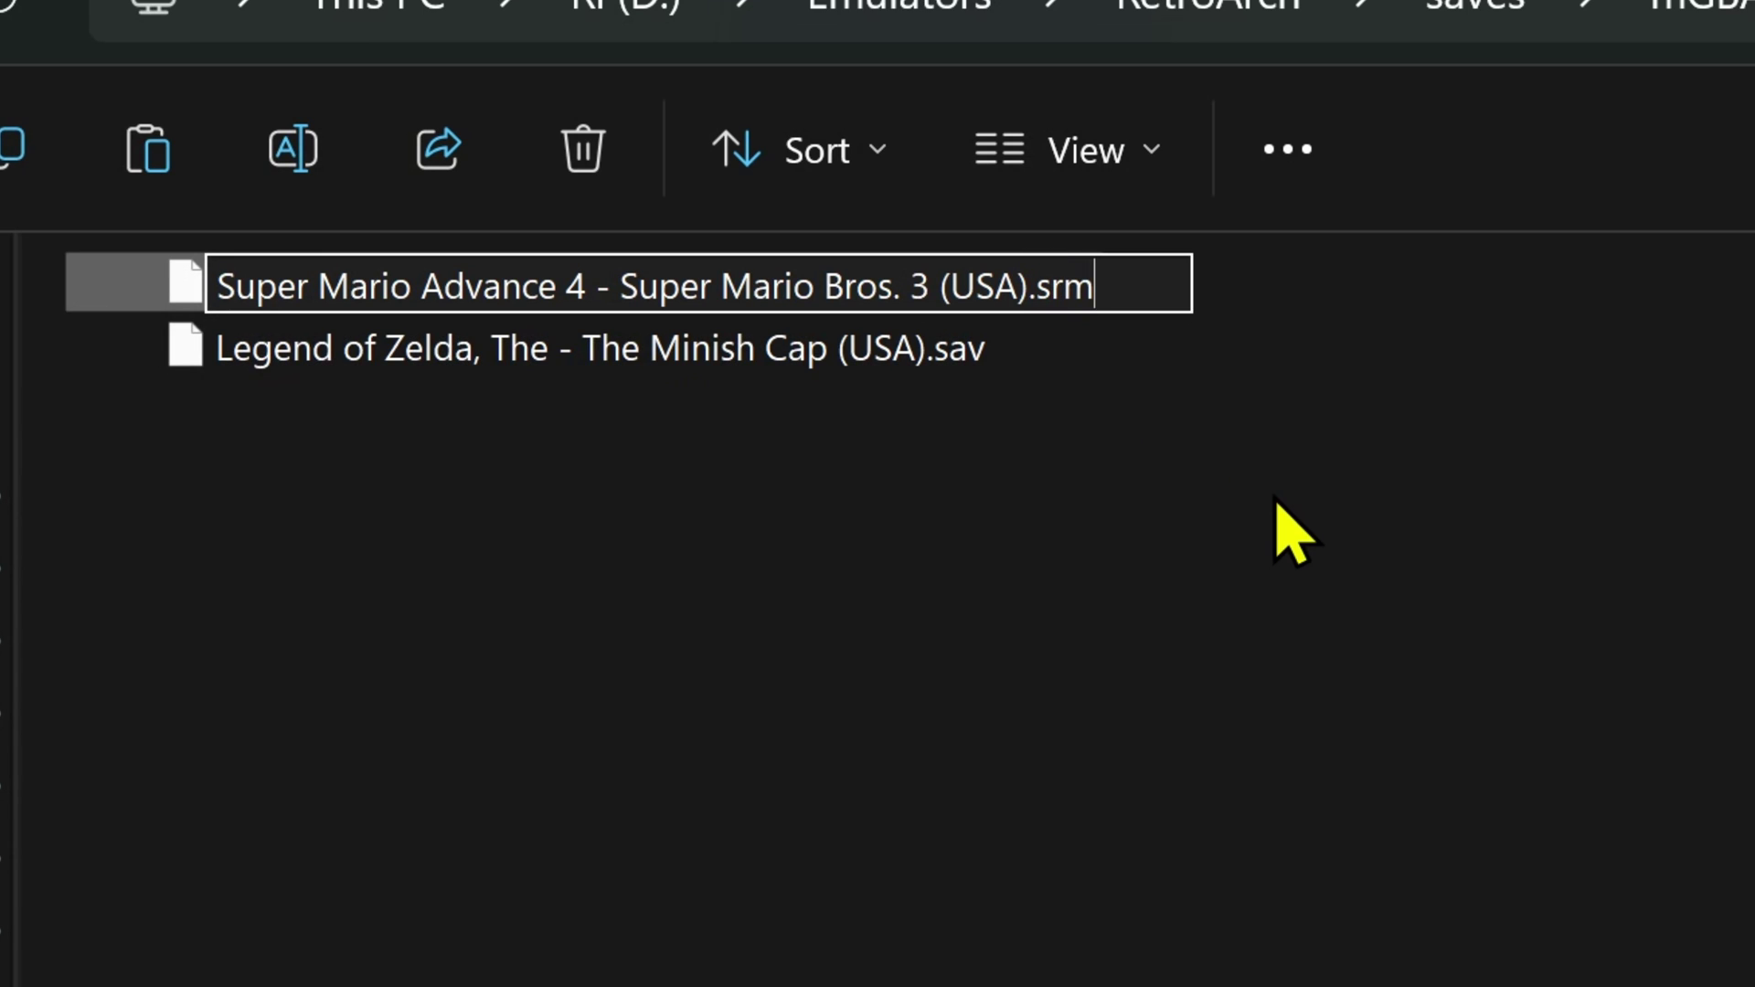
pyautogui.click(1023, 356)
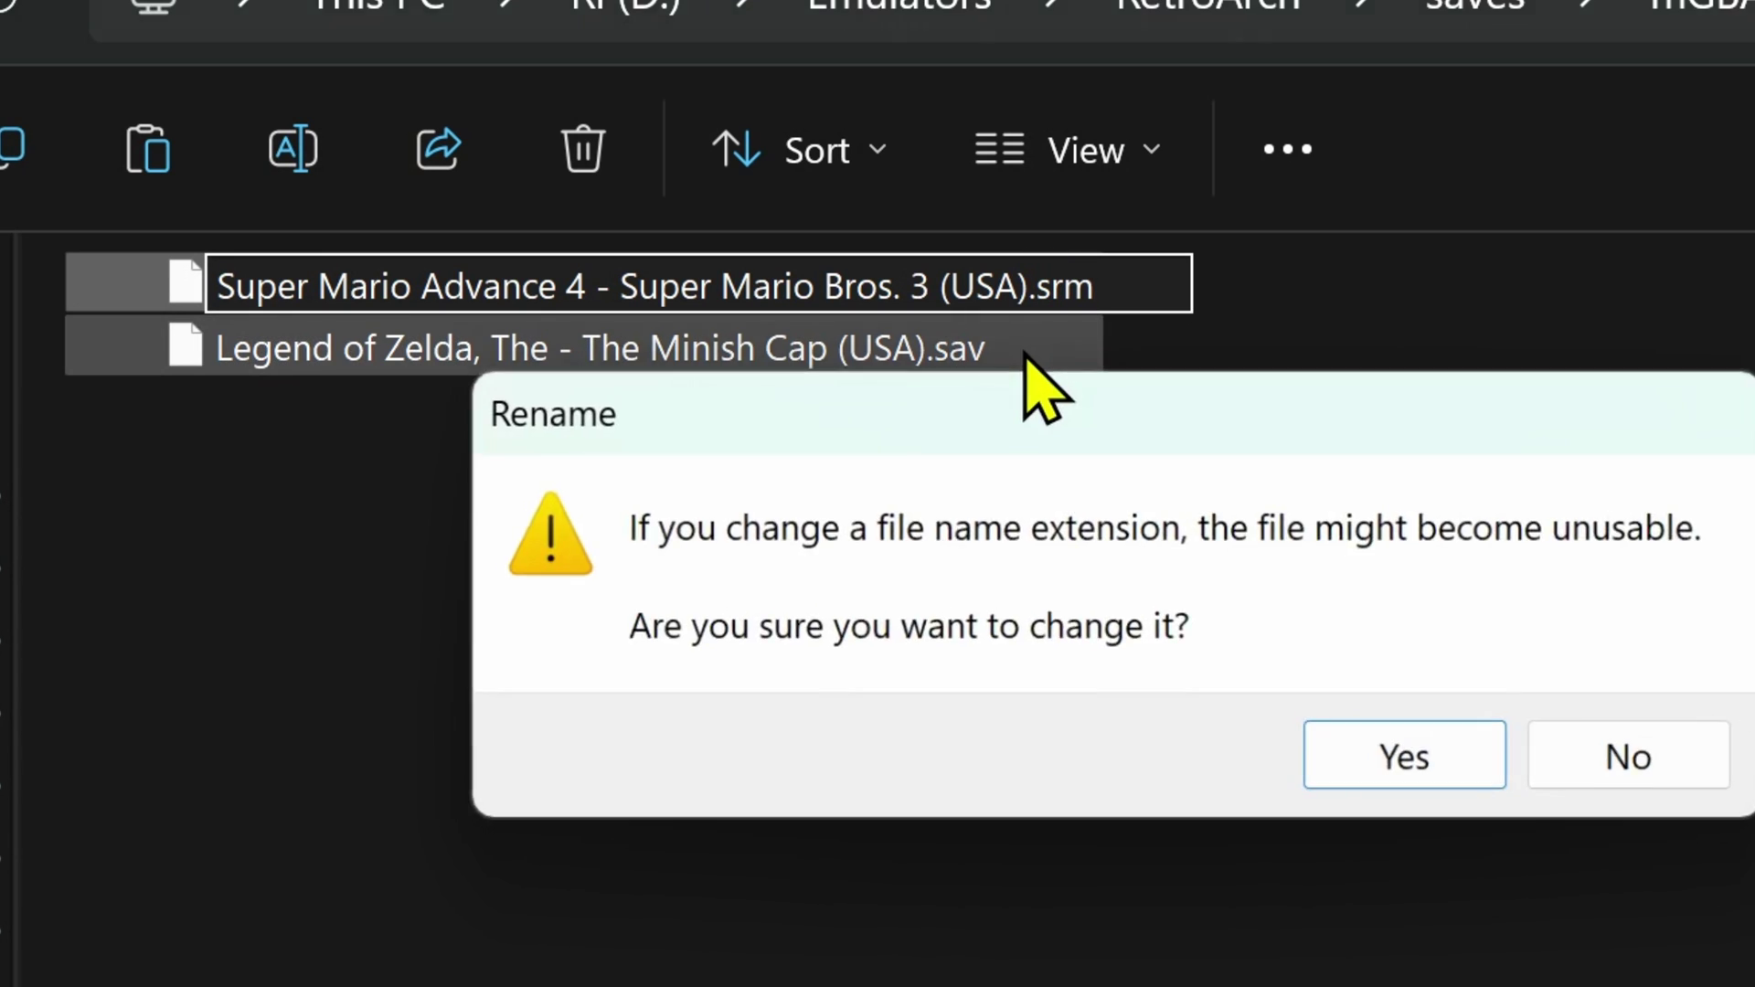
pyautogui.click(1357, 774)
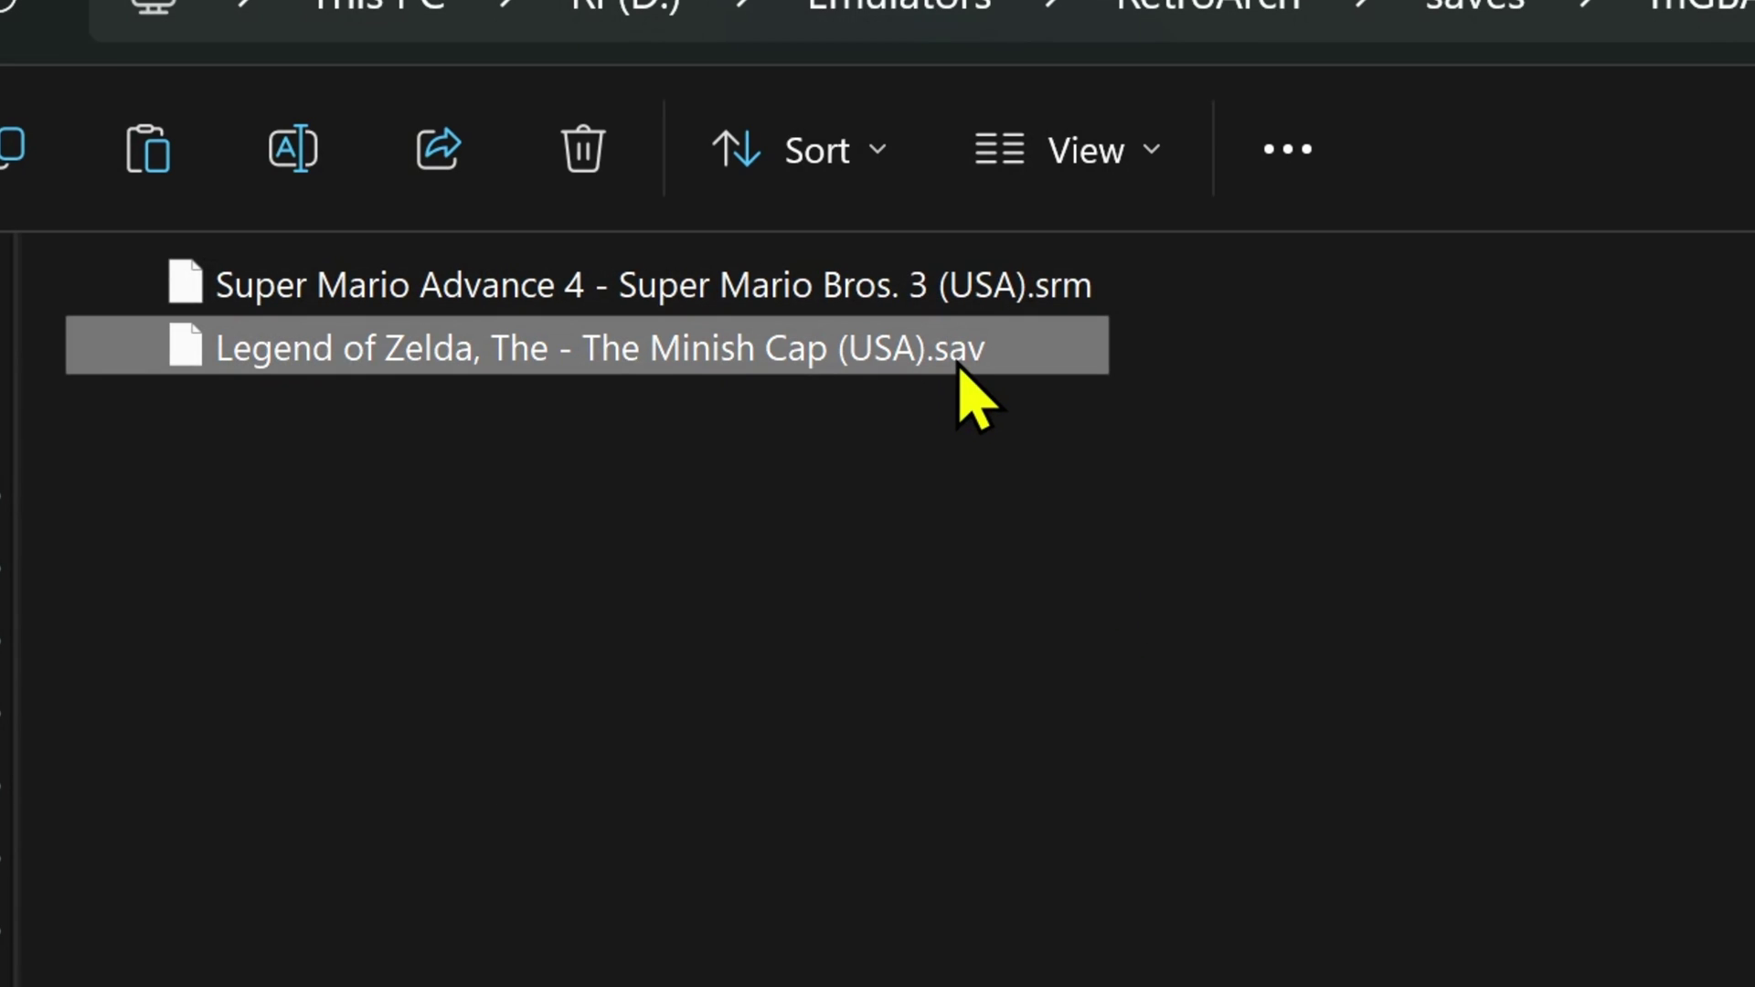
# - Change the extension of the Legend of Zelda: The Minish Cap save to .srm and accept the extension change
pyautogui.click(969, 356)
pyautogui.click(999, 360)
pyautogui.moveTo(999, 361); pyautogui.dragTo(950, 352)
pyautogui.write('rm')
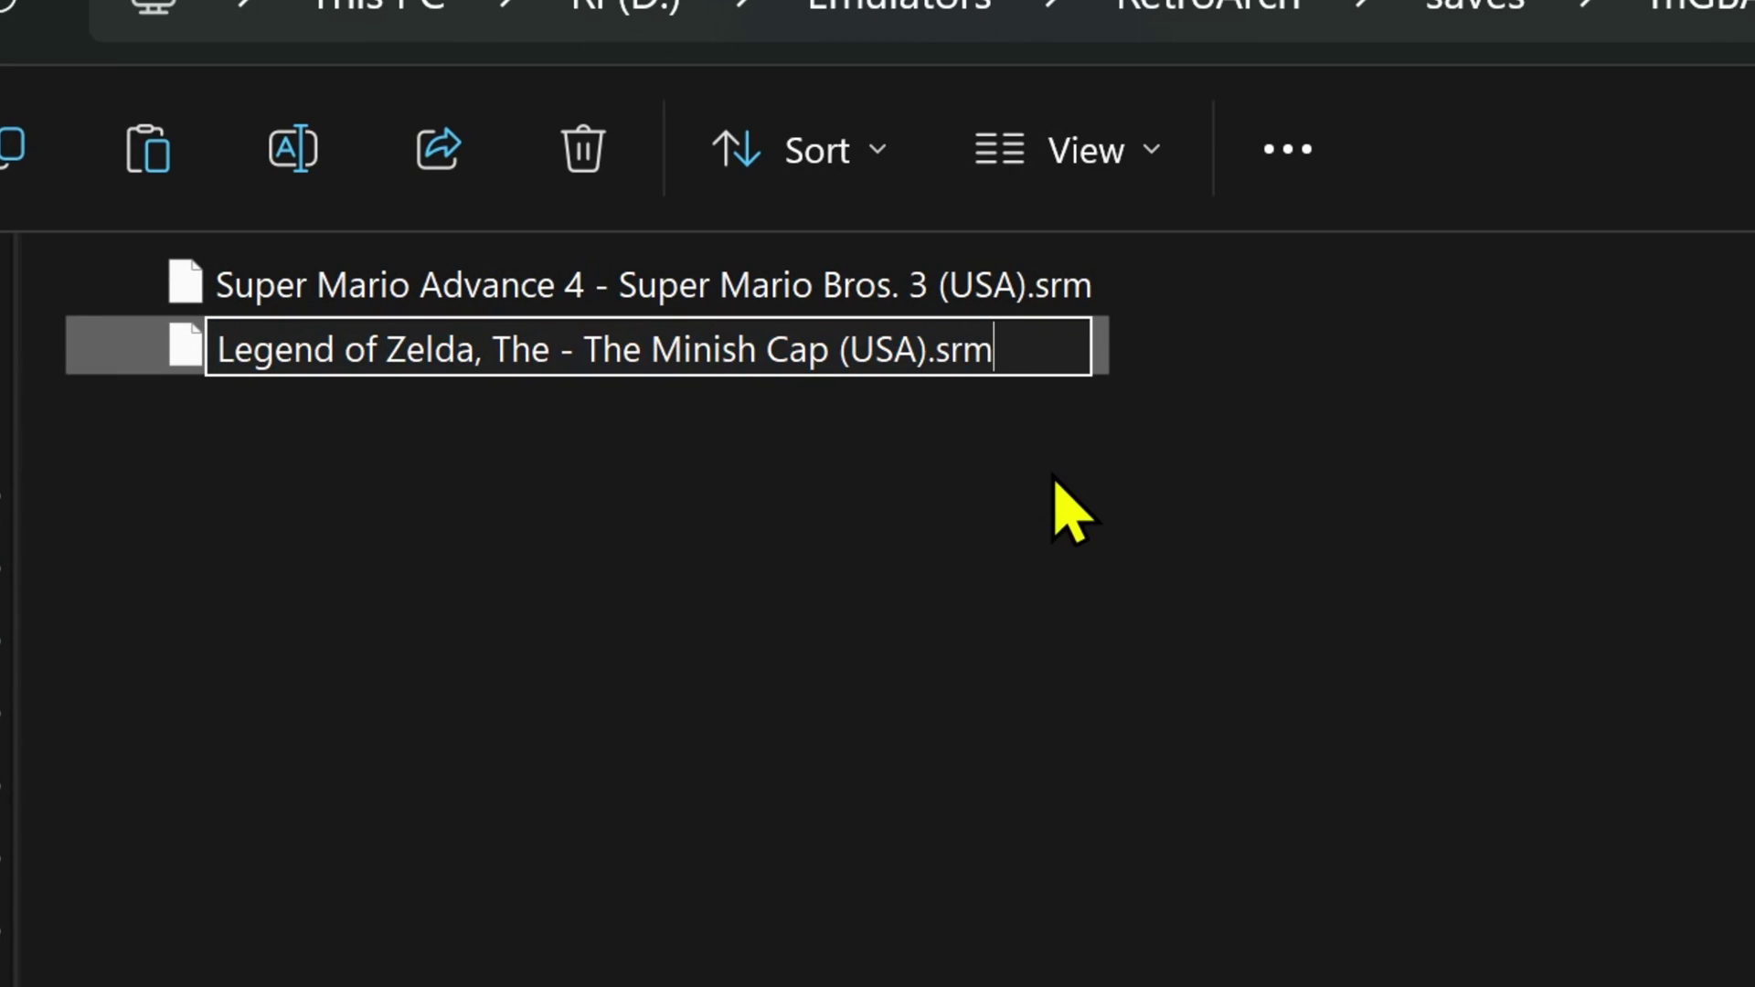
pyautogui.press('Return')
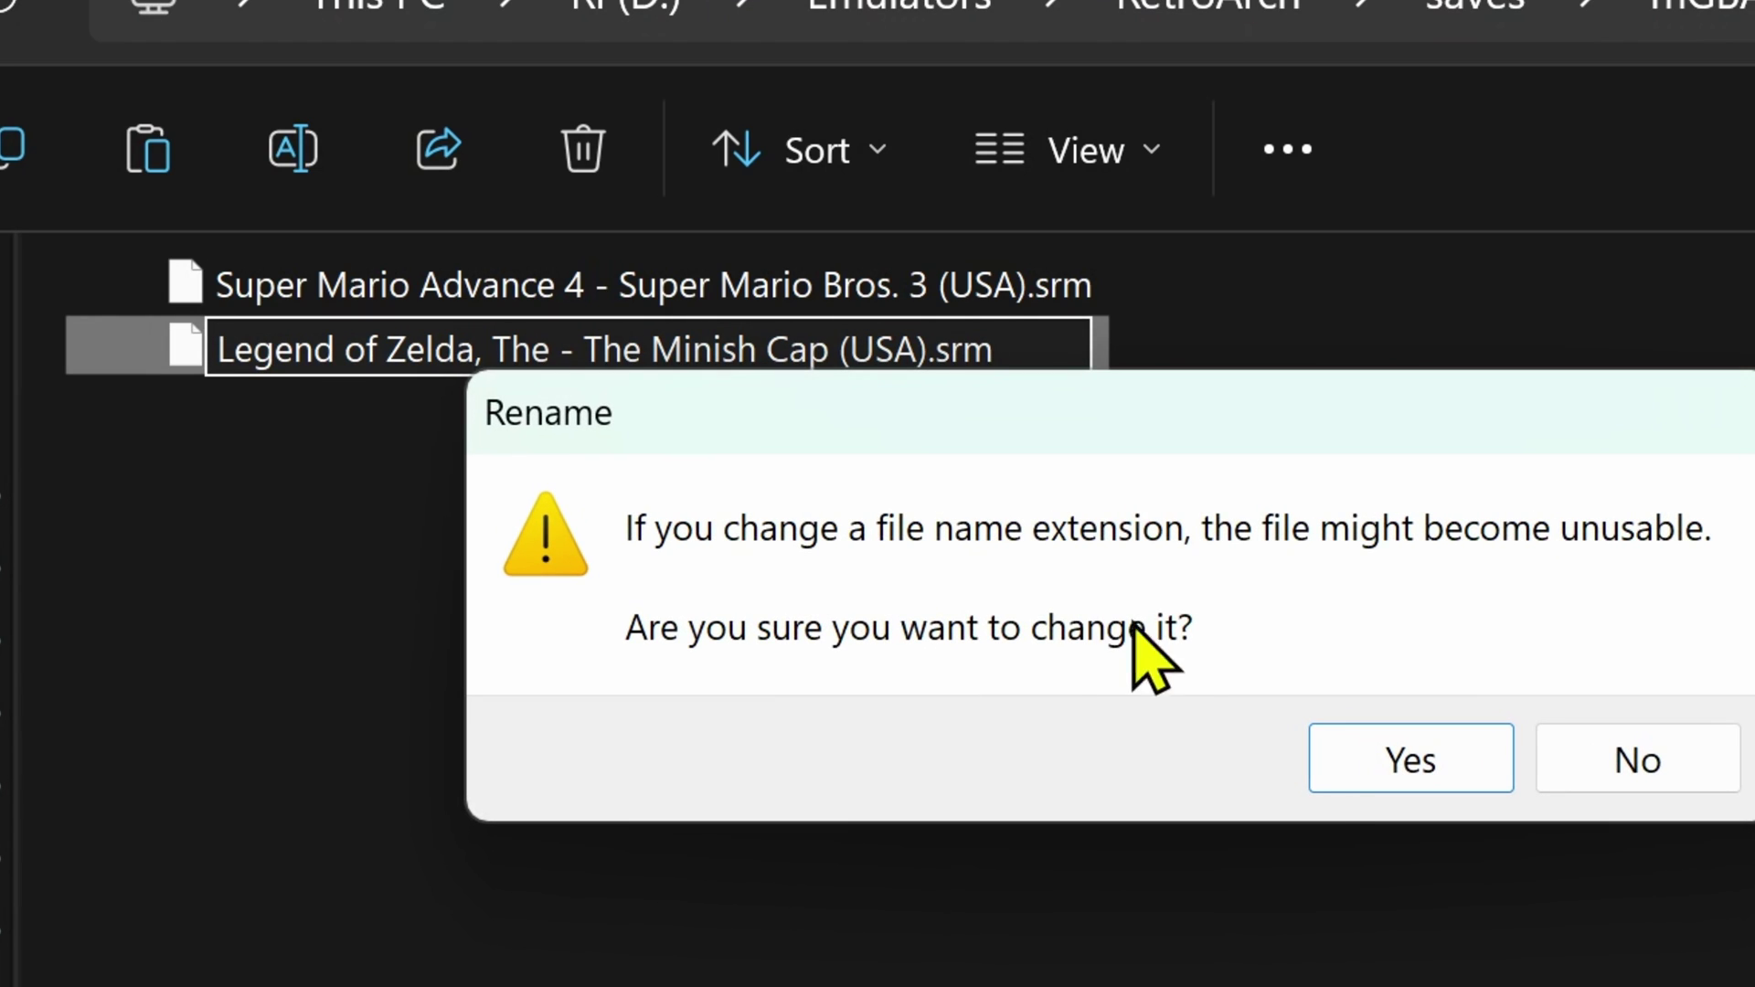
pyautogui.click(1336, 770)
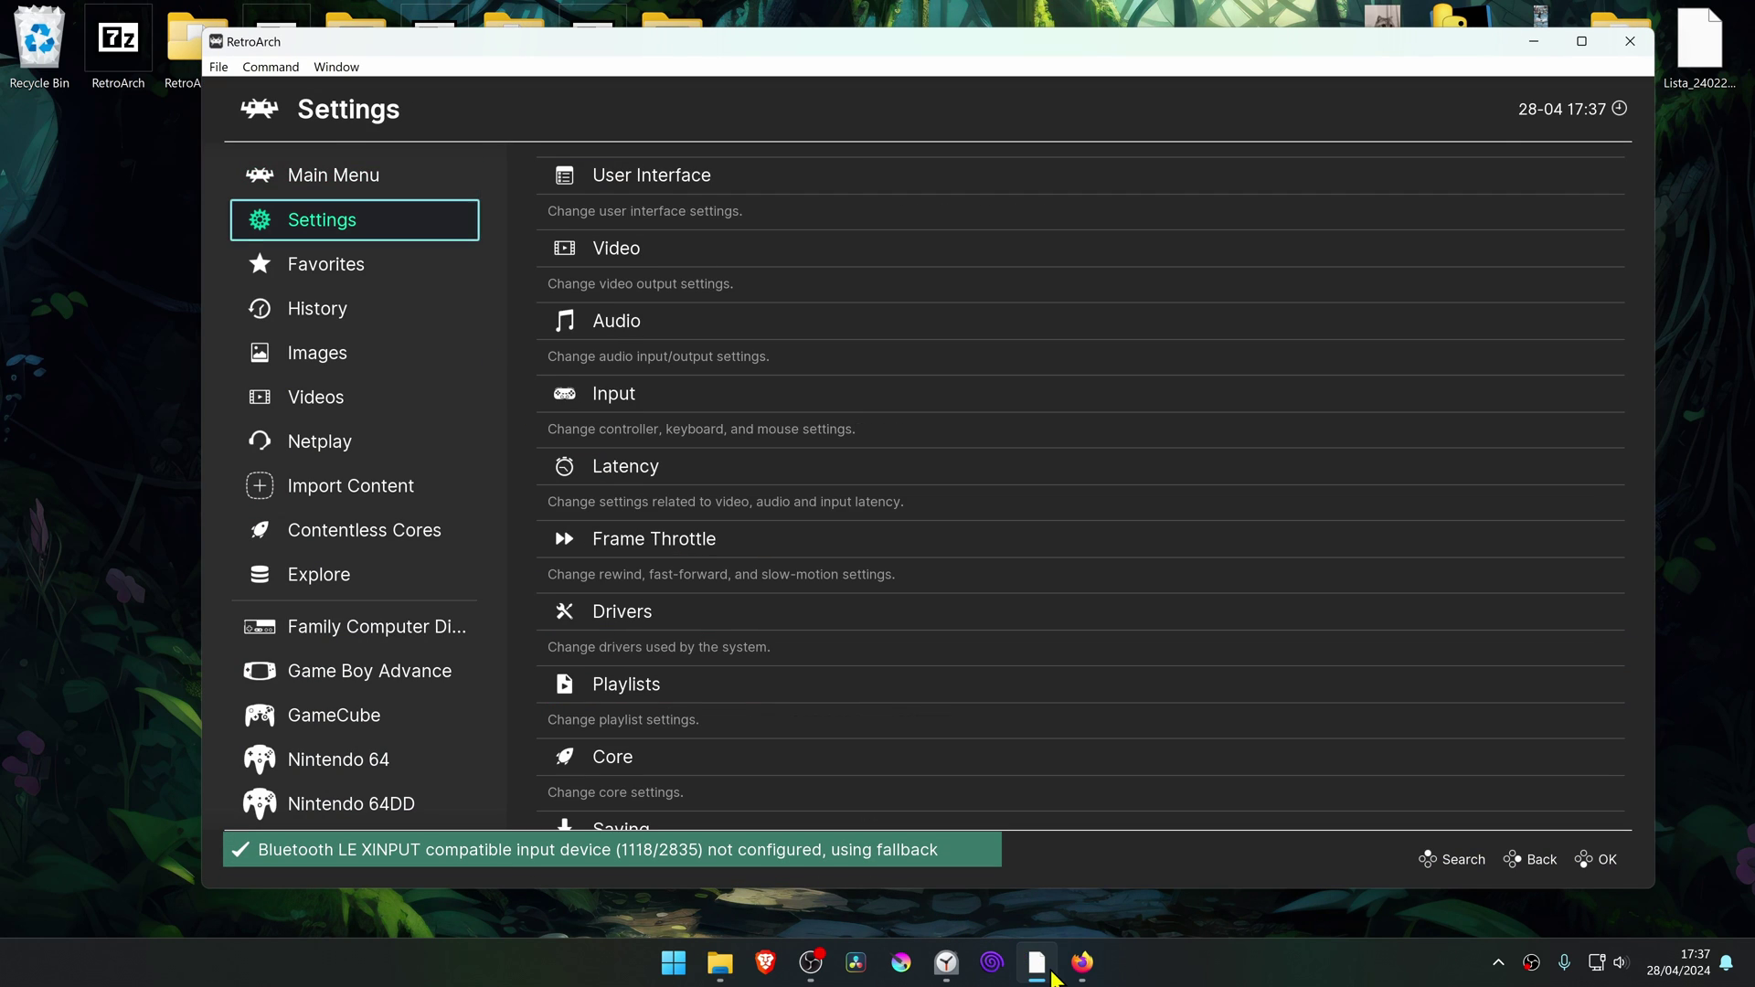
# - Switch to RetroArch and run Super Mario Advance 4 - Super Mario Bros. 3 (USA) from the History list
pyautogui.press('Down')
pyautogui.press('Down')
pyautogui.press('Return')
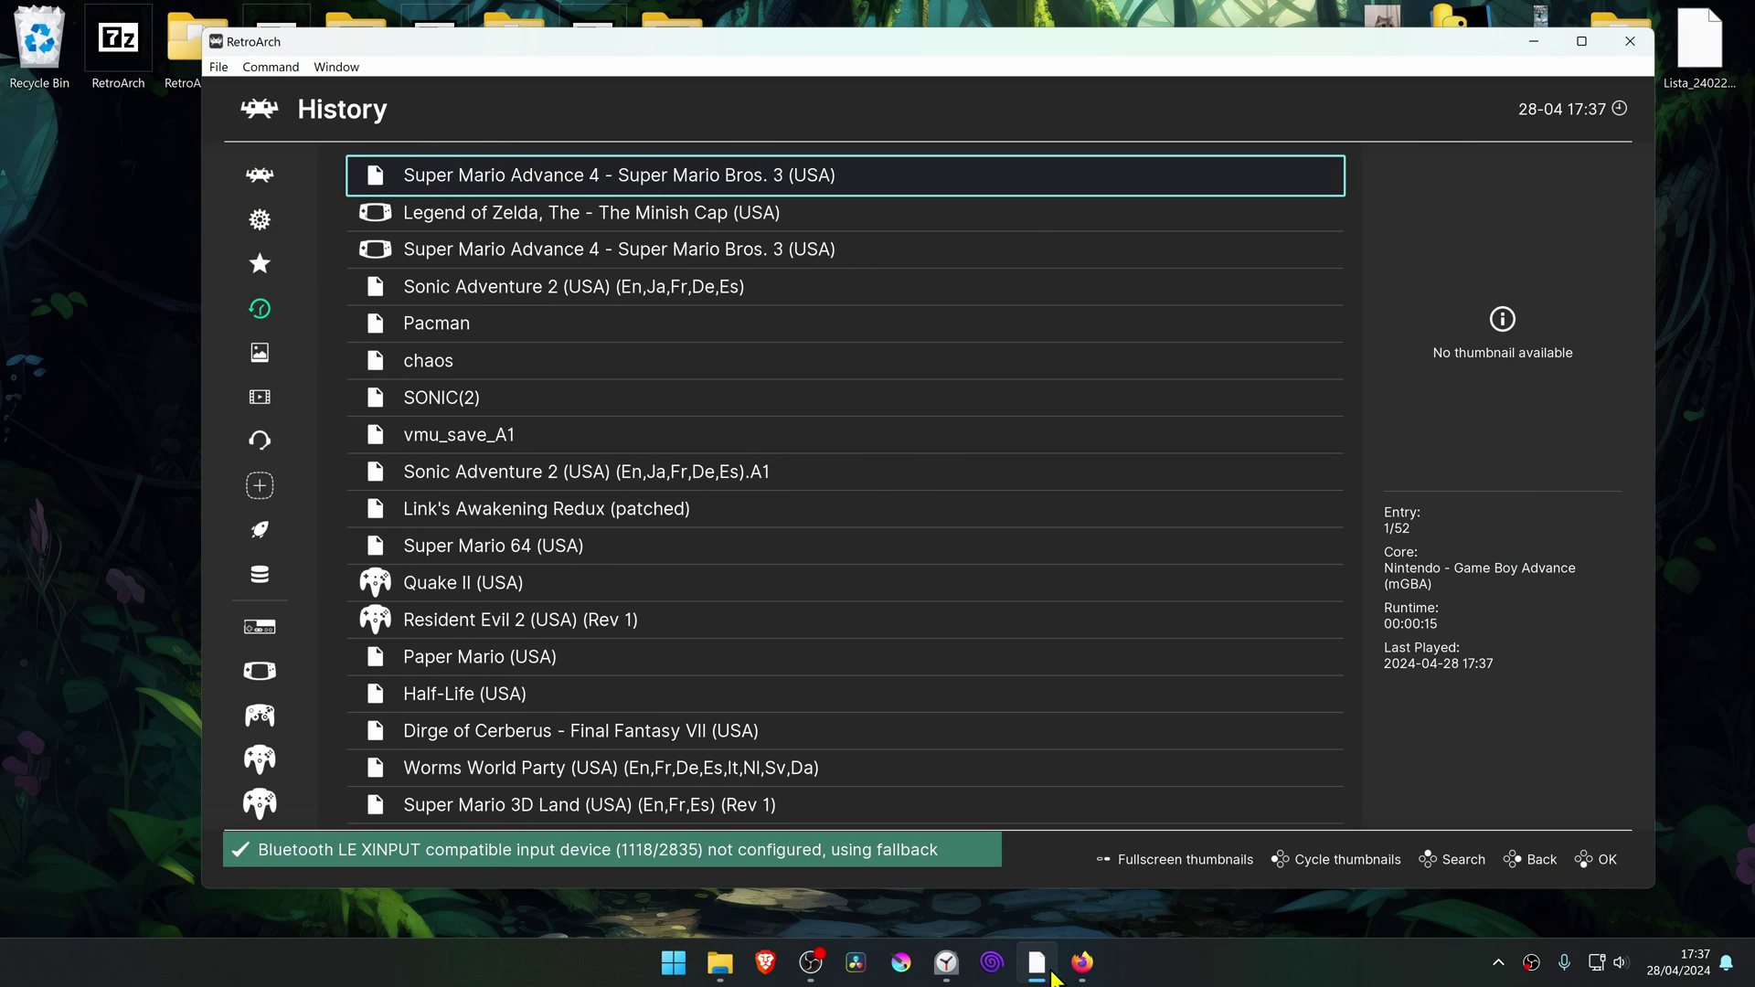
pyautogui.press('Return')
pyautogui.press('Return')
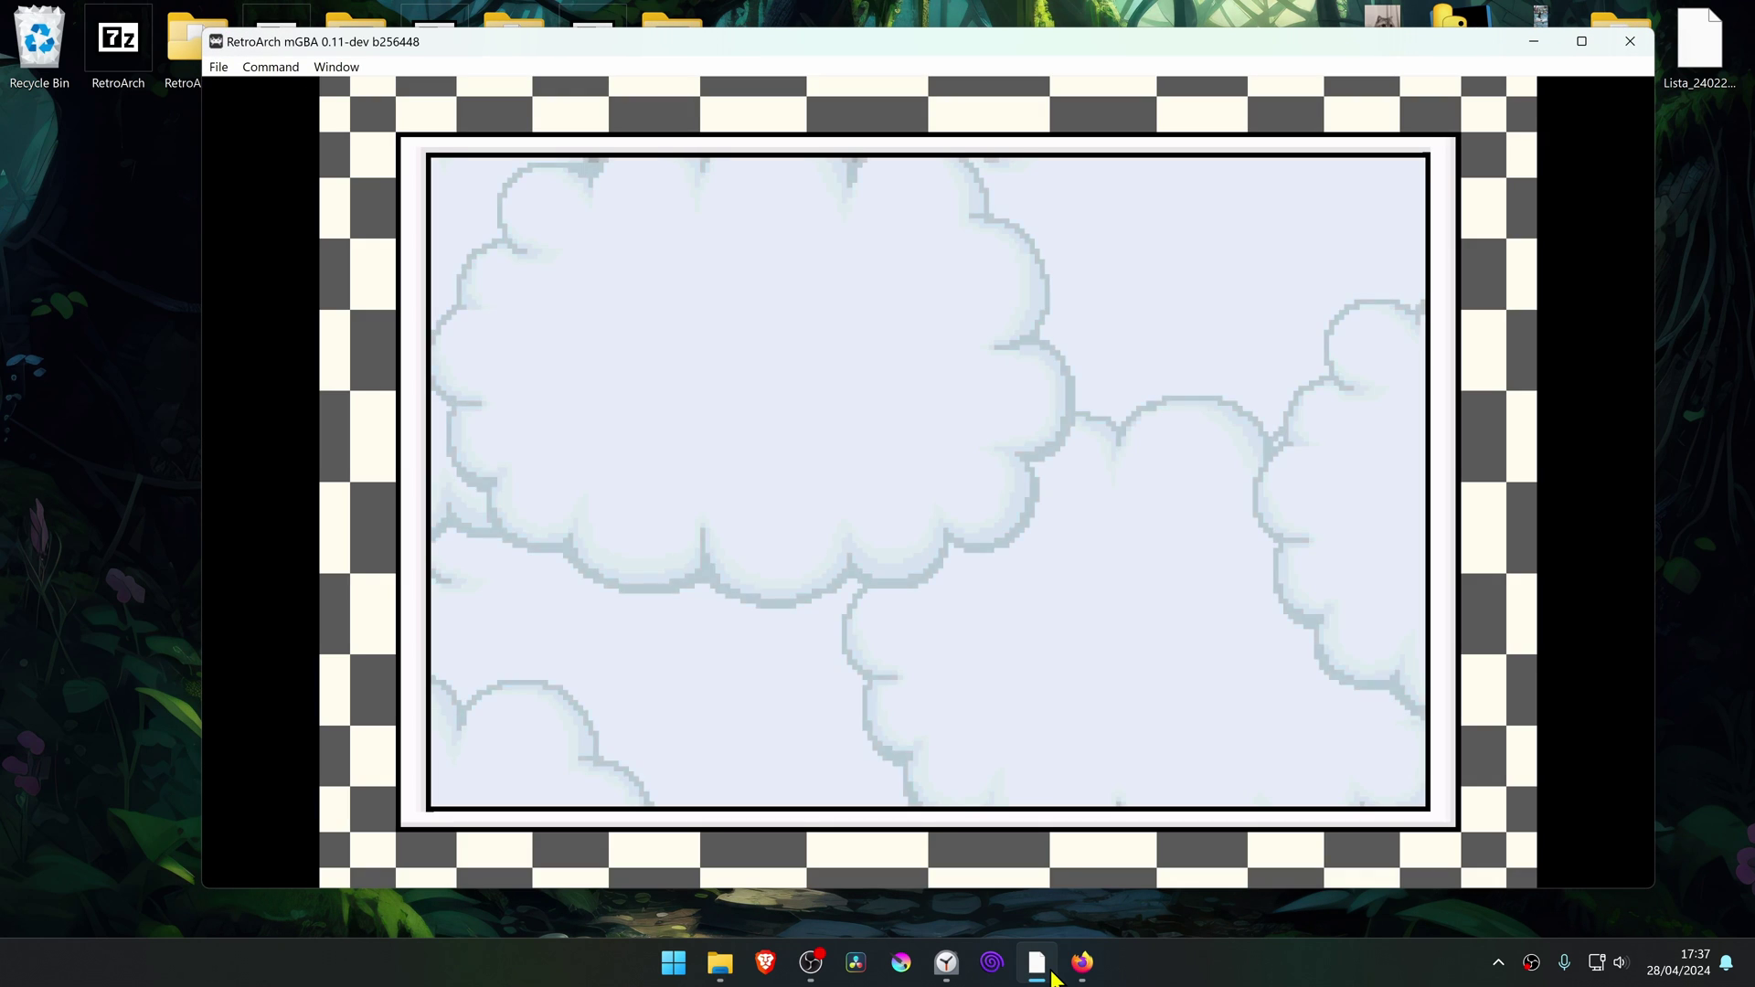
# - Start Super Mario Bros. 3 in the game and load File 1 to check the transferred save
pyautogui.press('Return')
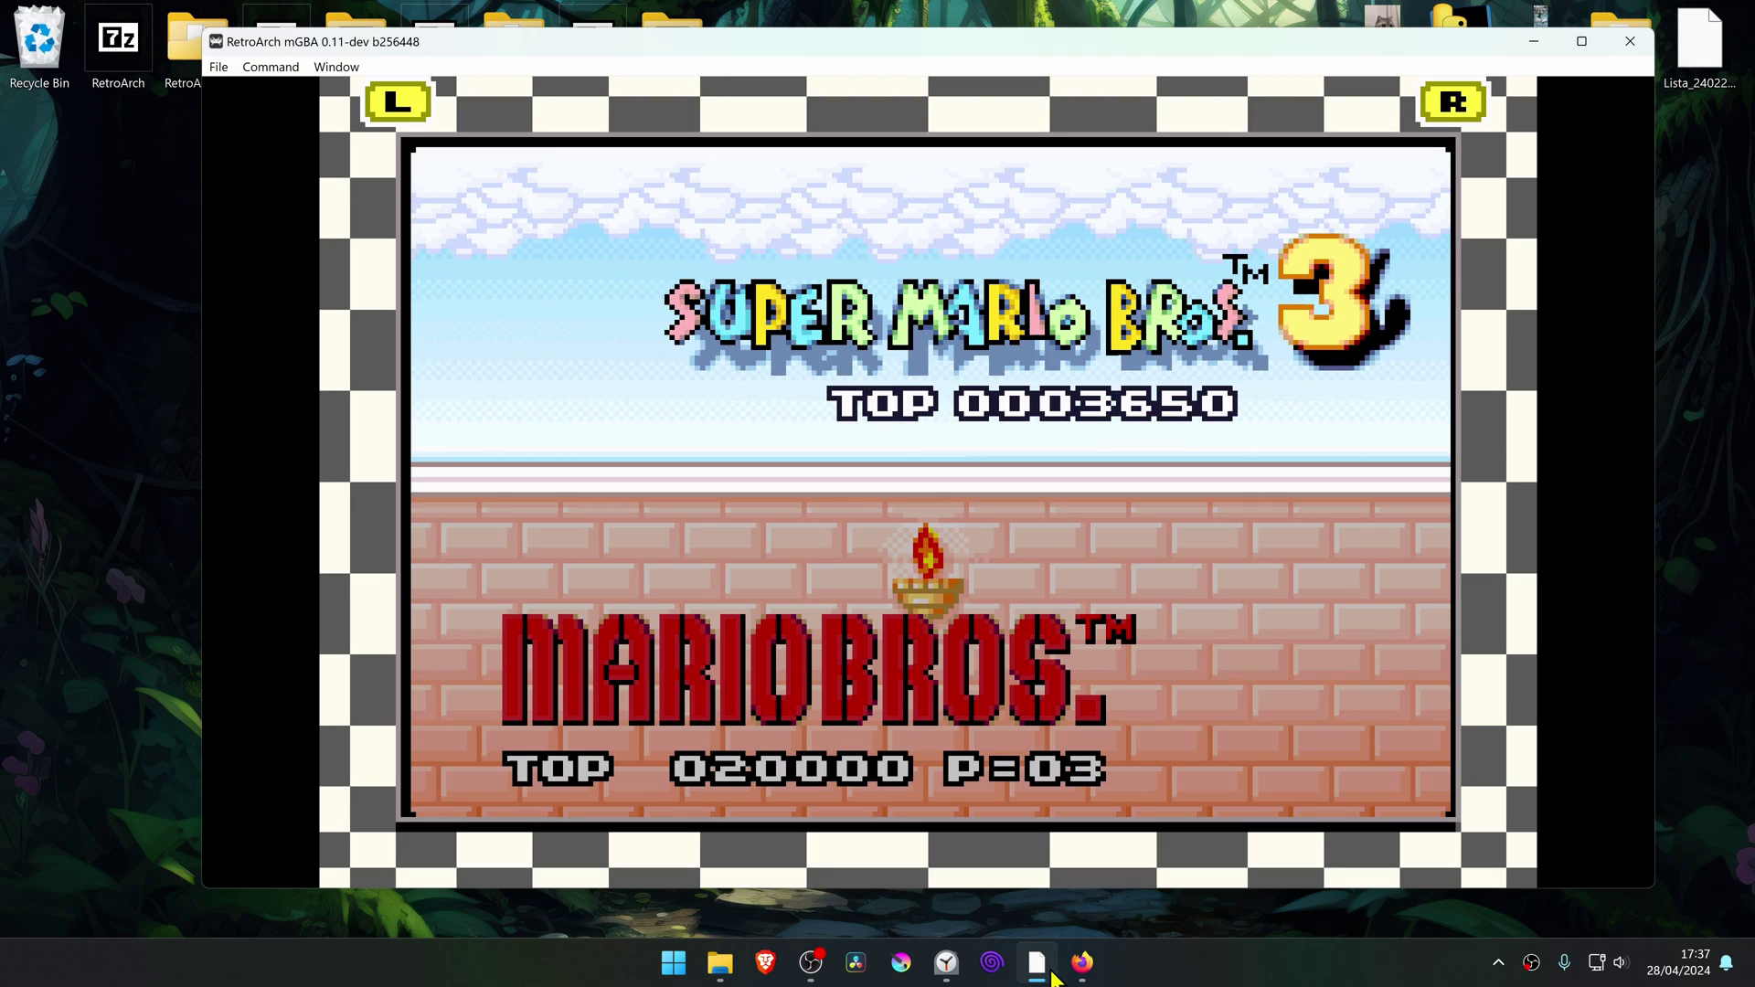
pyautogui.press('Return')
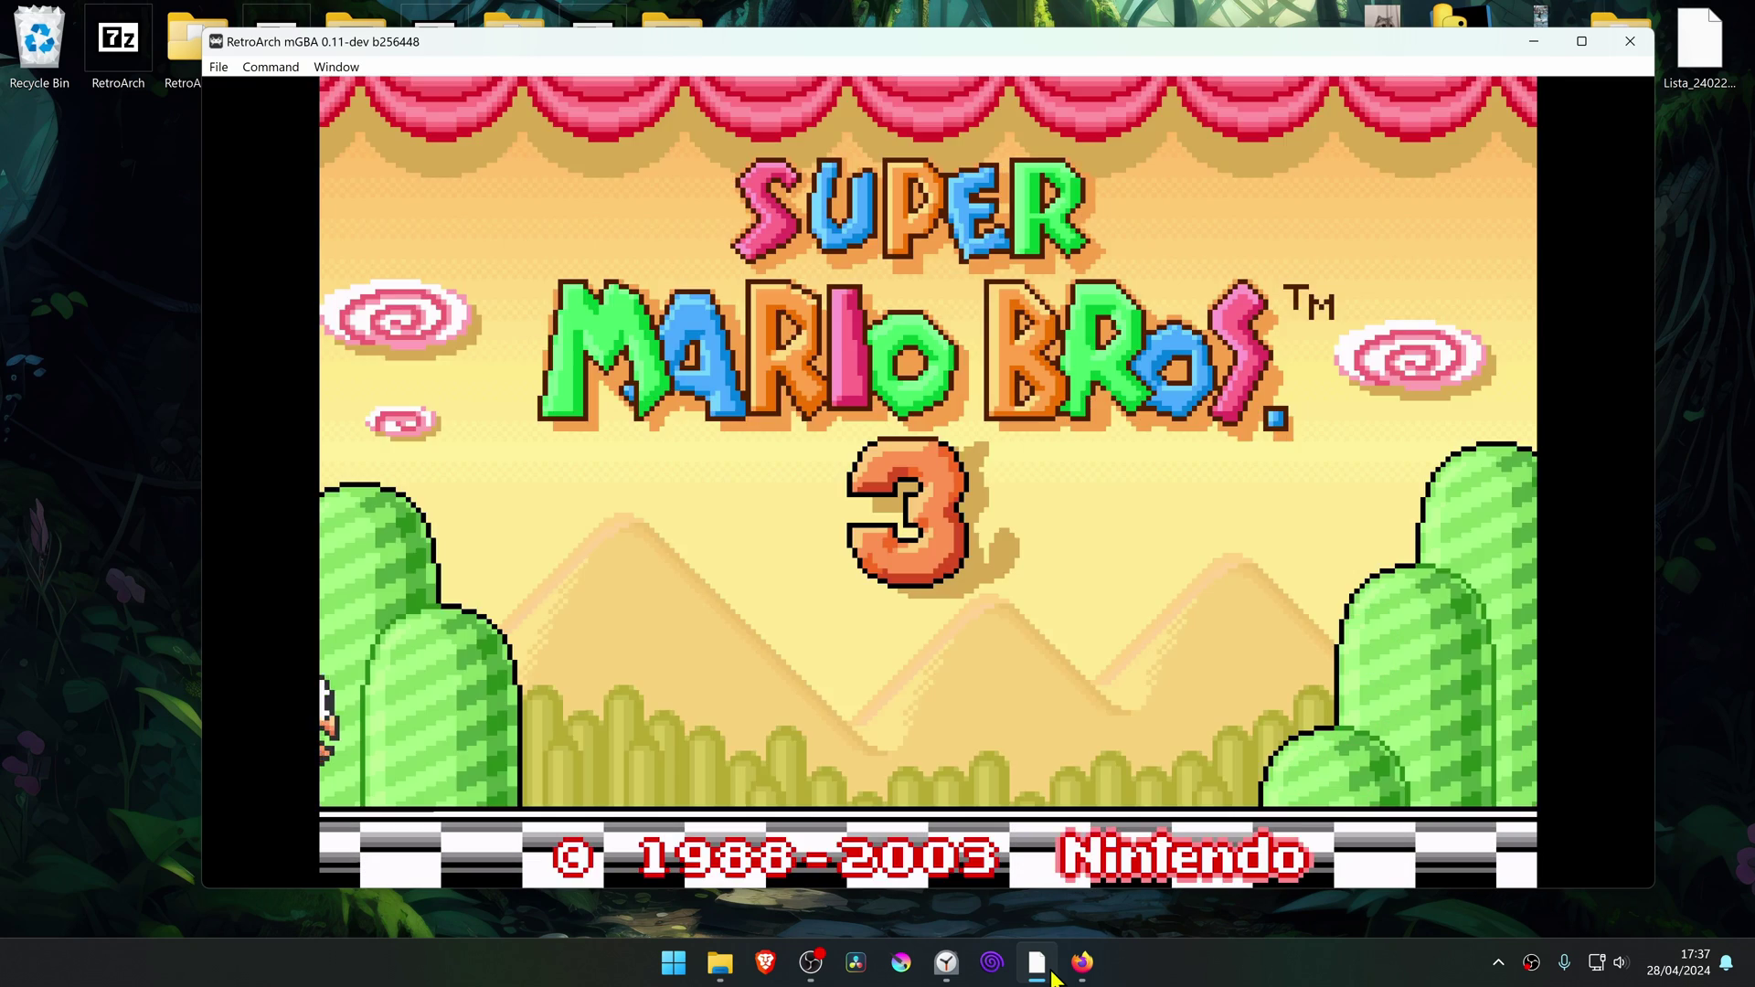
pyautogui.press('Return')
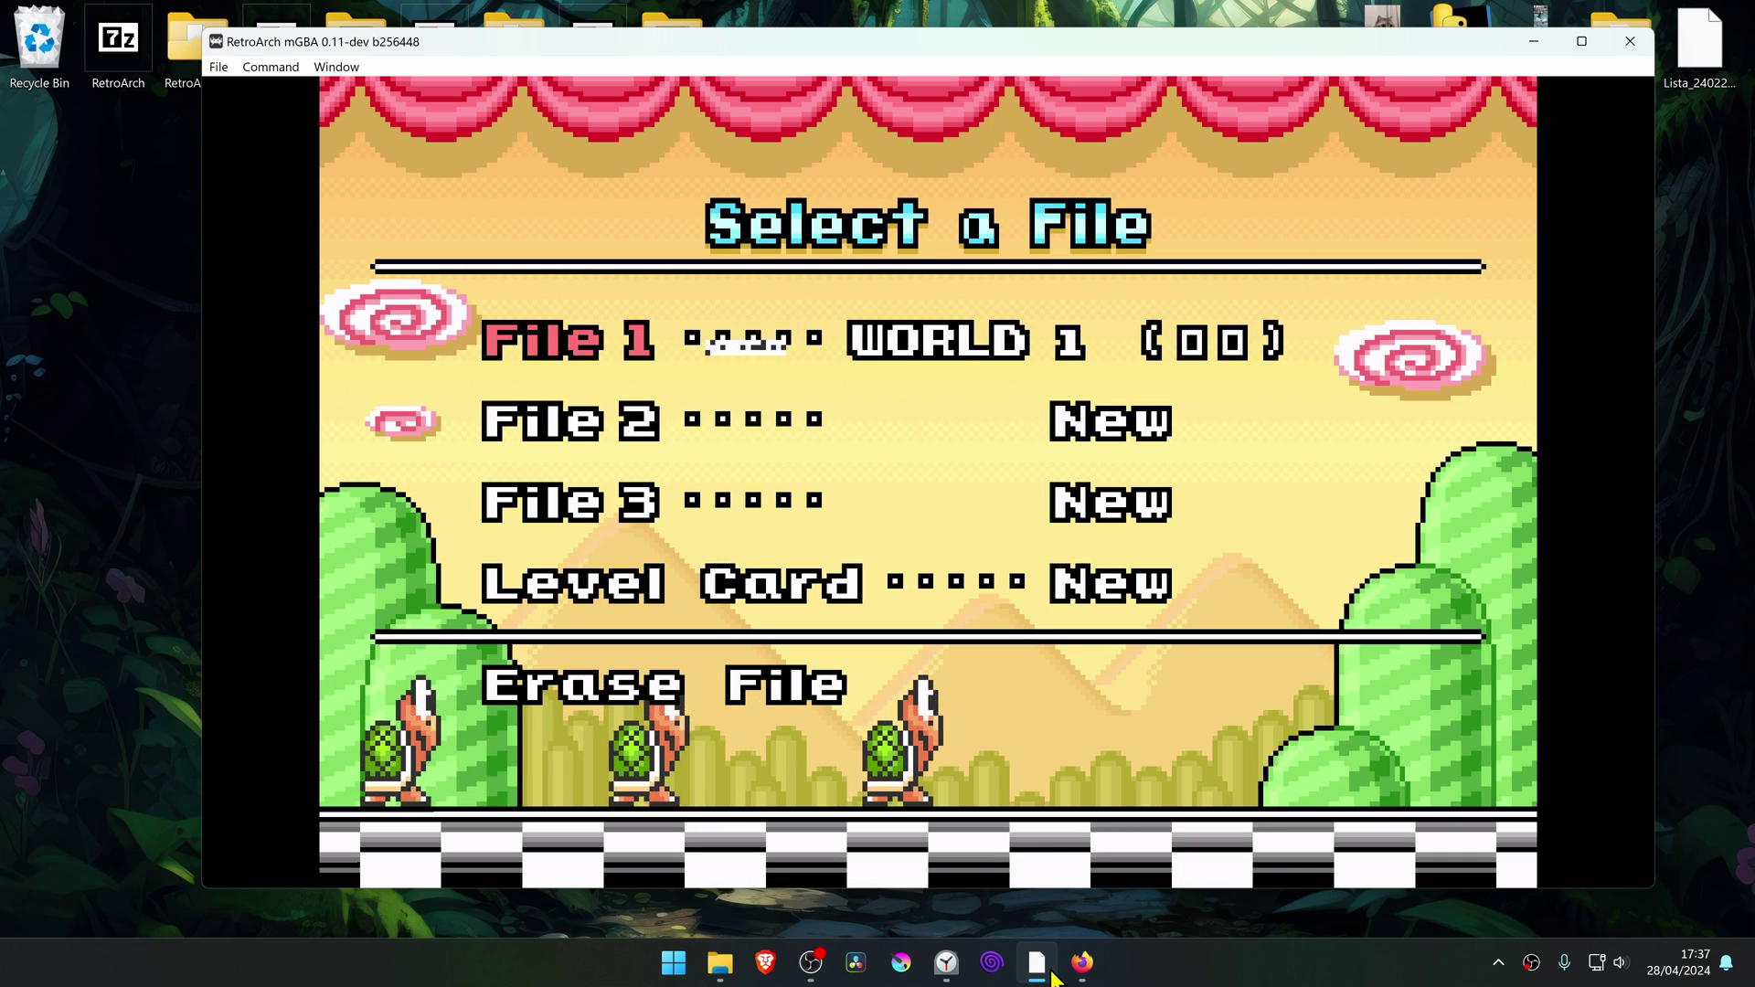
pyautogui.press('Return')
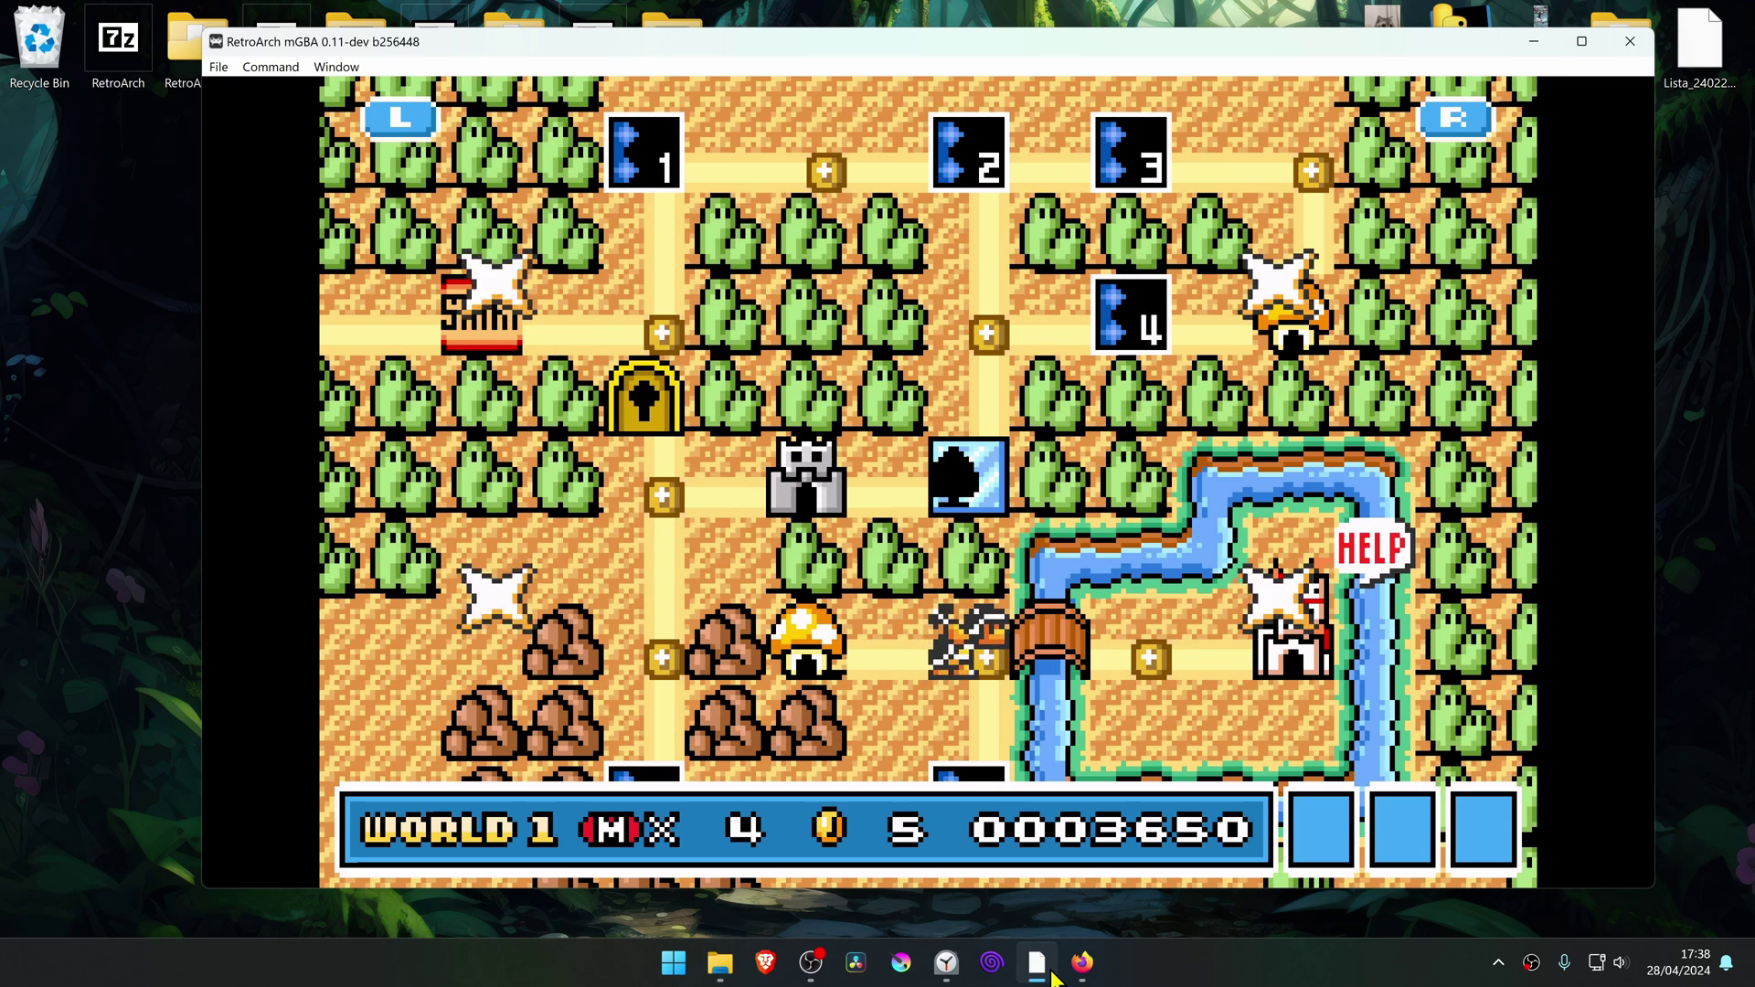
pyautogui.press('Right')
pyautogui.press('Up')
# - Close the running game, launch Legend of Zelda, The - The Minish Cap (USA) from the History list, and start past its title screen
pyautogui.press('F1')
pyautogui.press('Down')
pyautogui.press('Down')
pyautogui.press('Return')
pyautogui.press('BackSpace')
pyautogui.press('BackSpace')
pyautogui.press('Right')
pyautogui.press('Down')
pyautogui.press('Return')
pyautogui.press('Return')
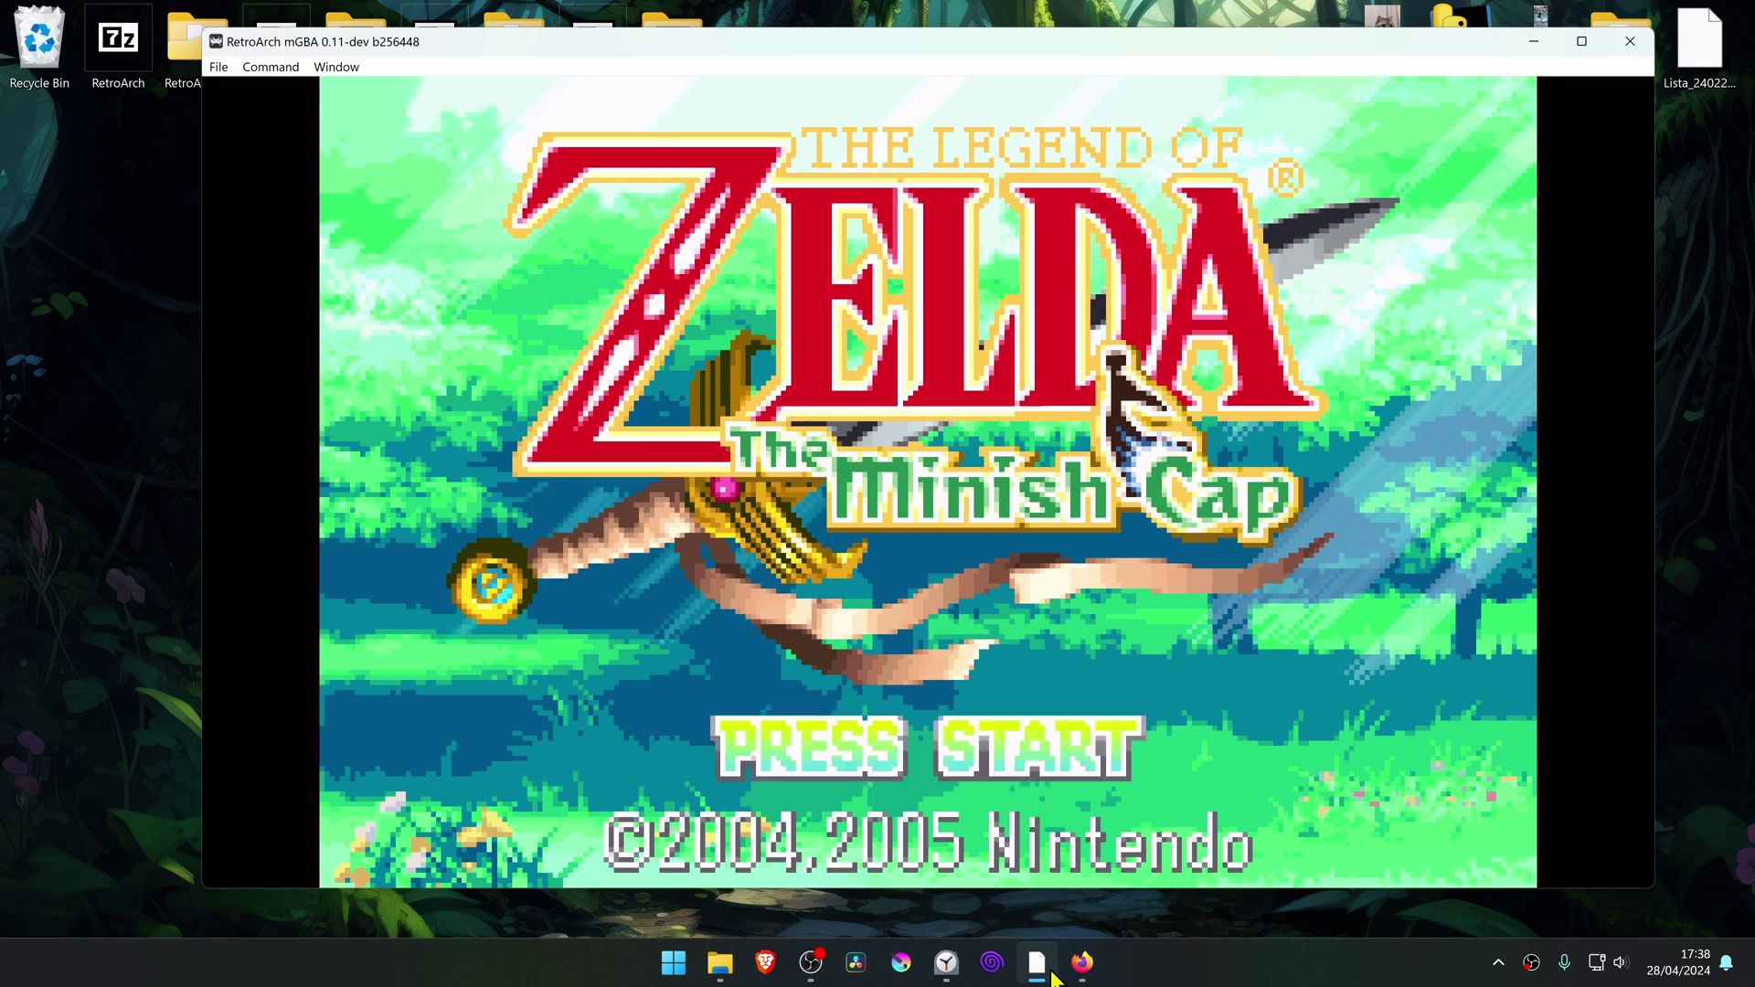
pyautogui.press('Return')
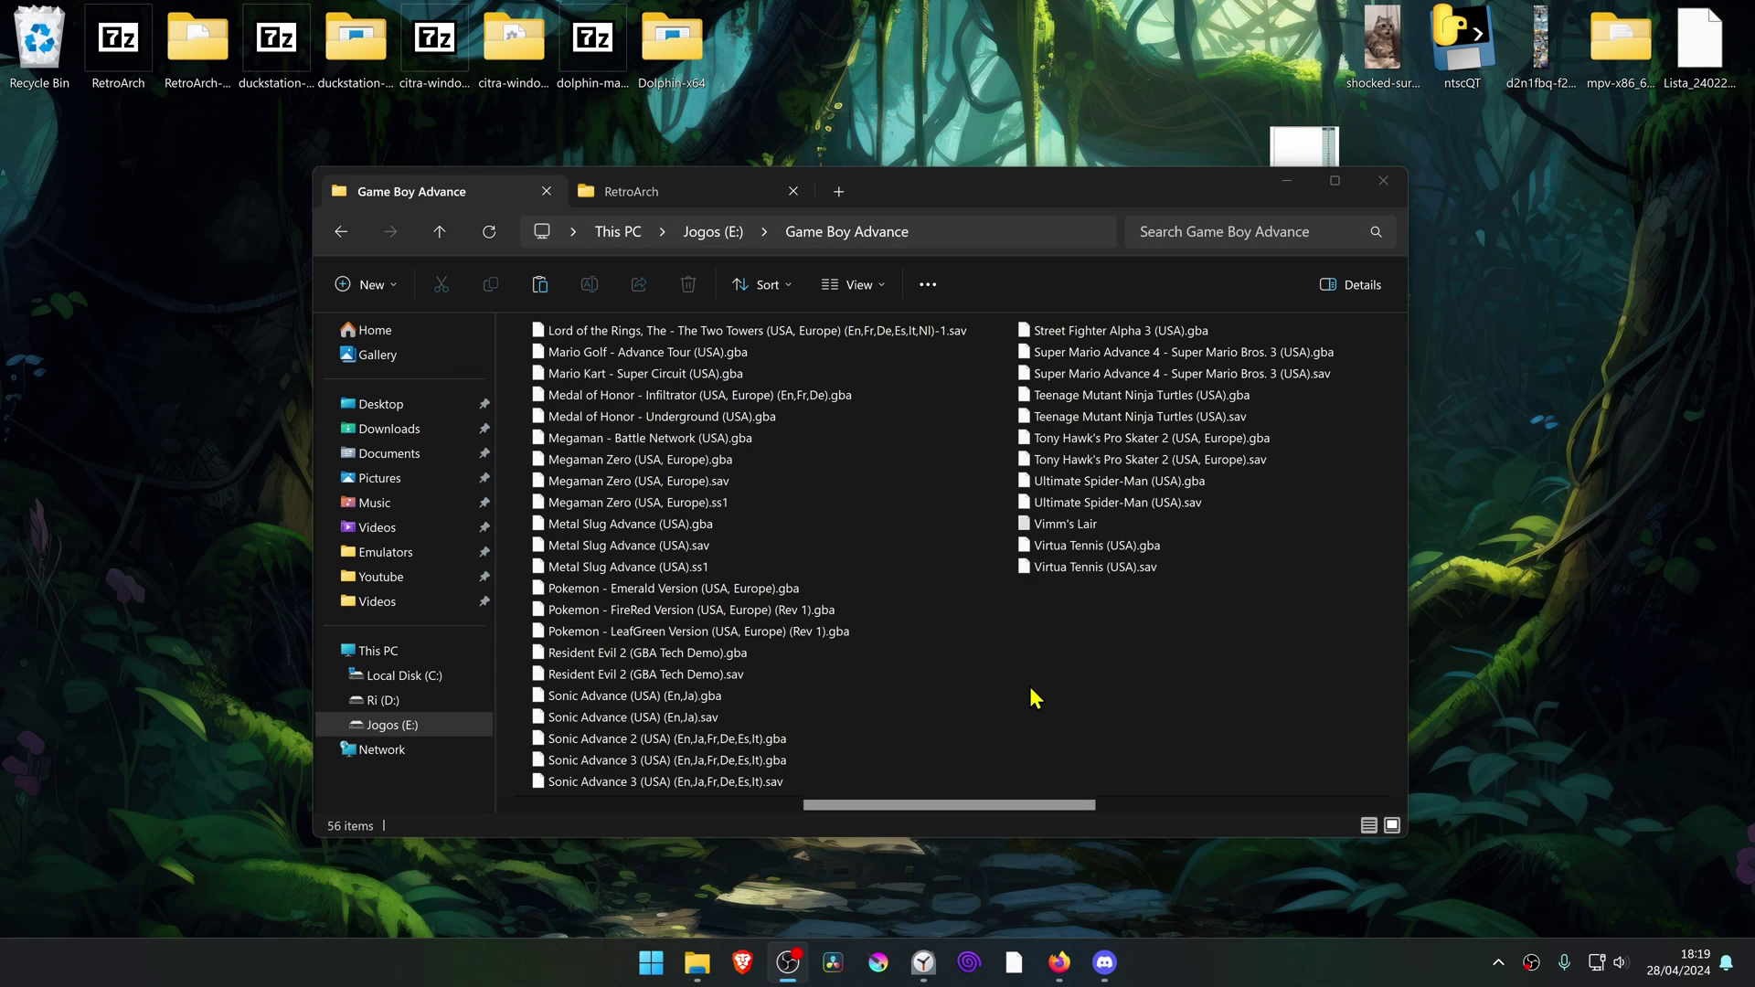
# - Copy the .sav files of The Minish Cap and Super Mario Advance 4 from the Game Boy Advance folder to the desktop
pyautogui.moveTo(962, 806); pyautogui.dragTo(643, 771)
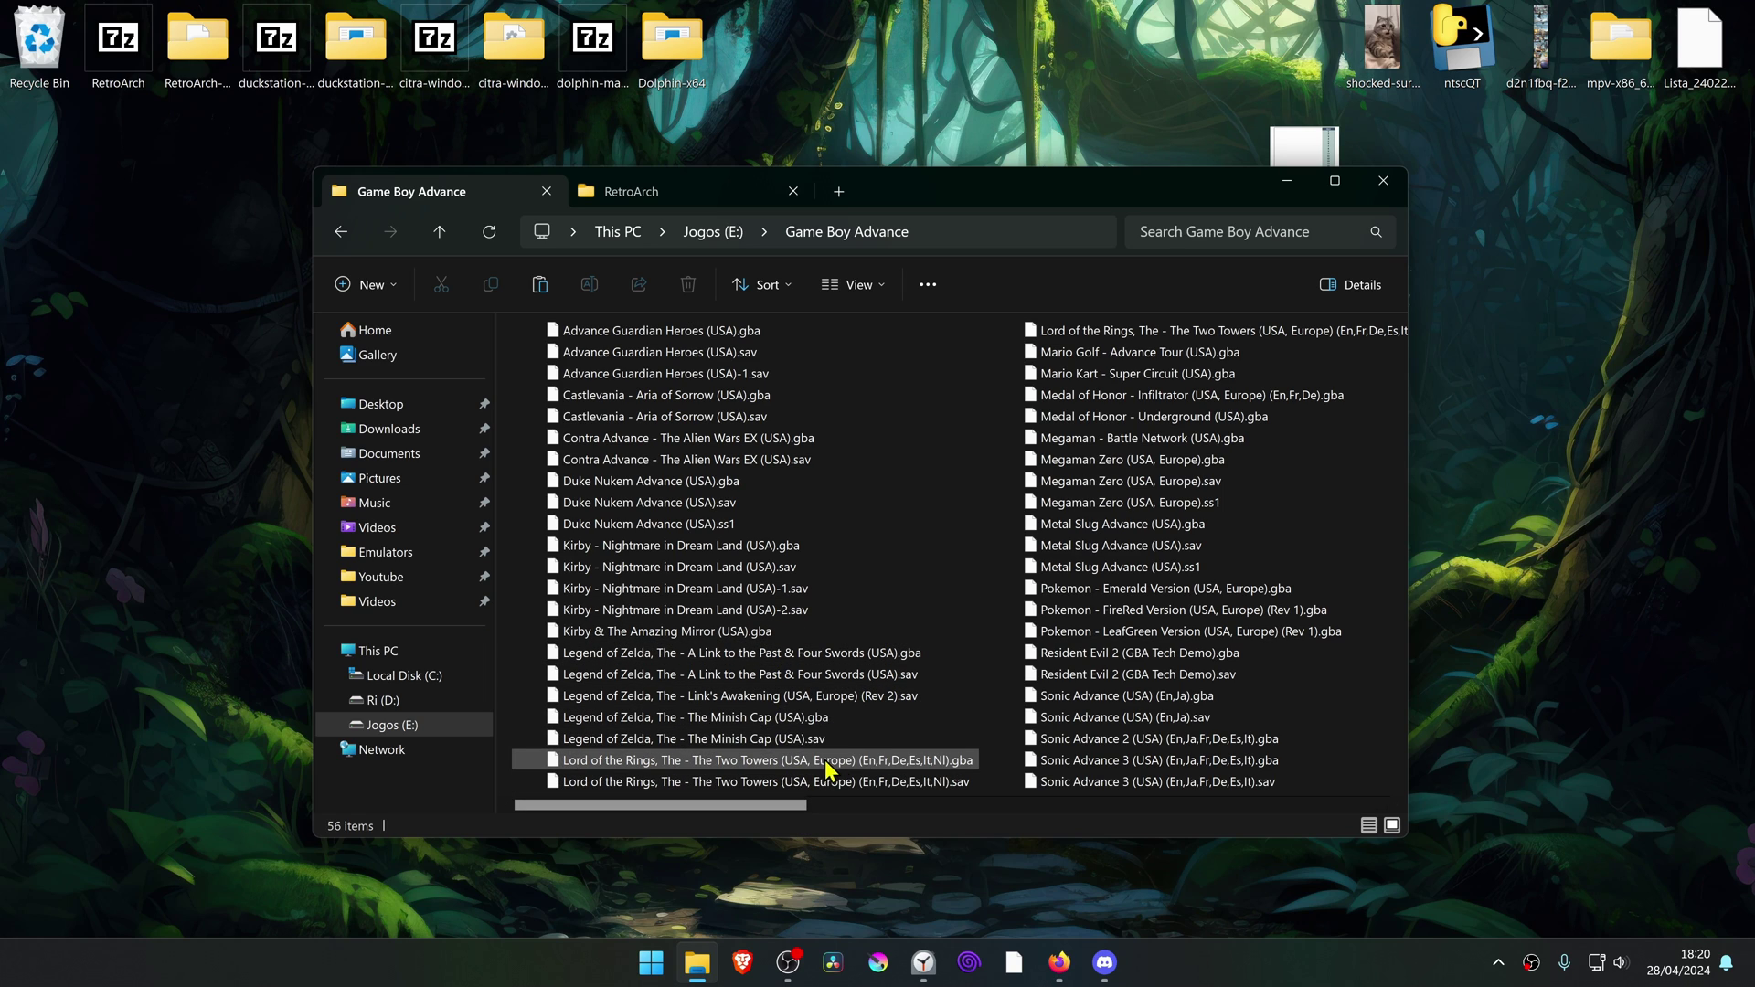
pyautogui.click(824, 742)
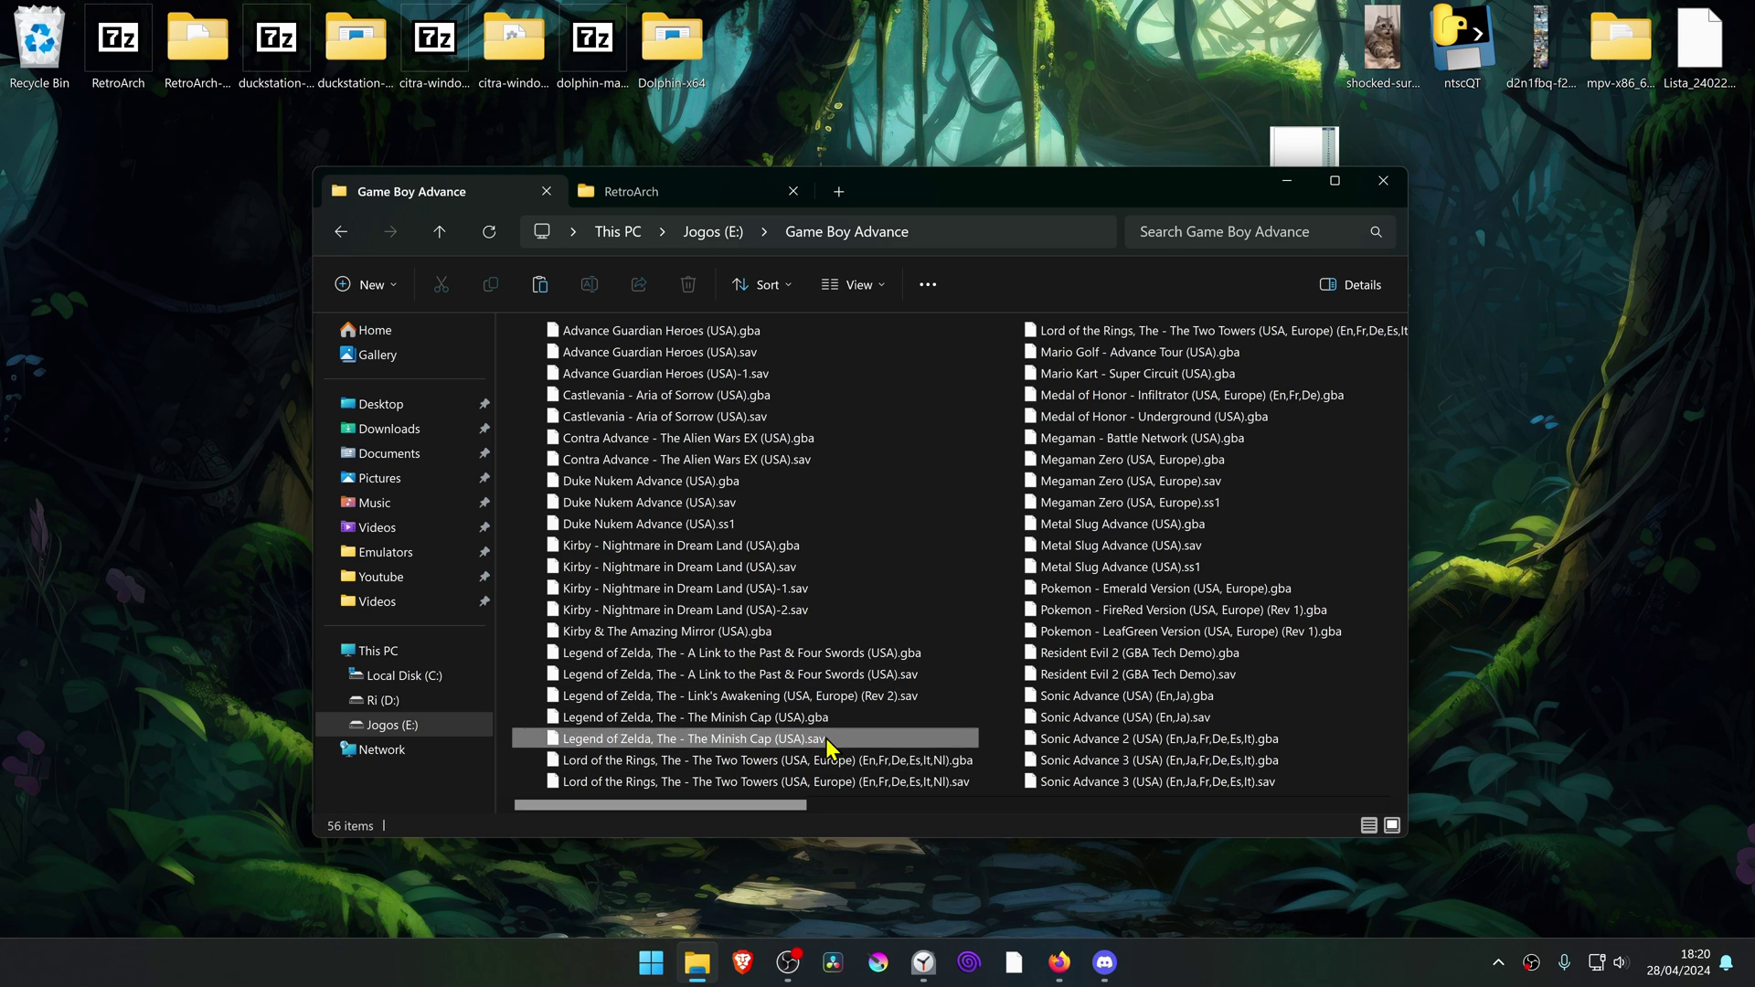
pyautogui.moveTo(802, 807); pyautogui.dragTo(1029, 806)
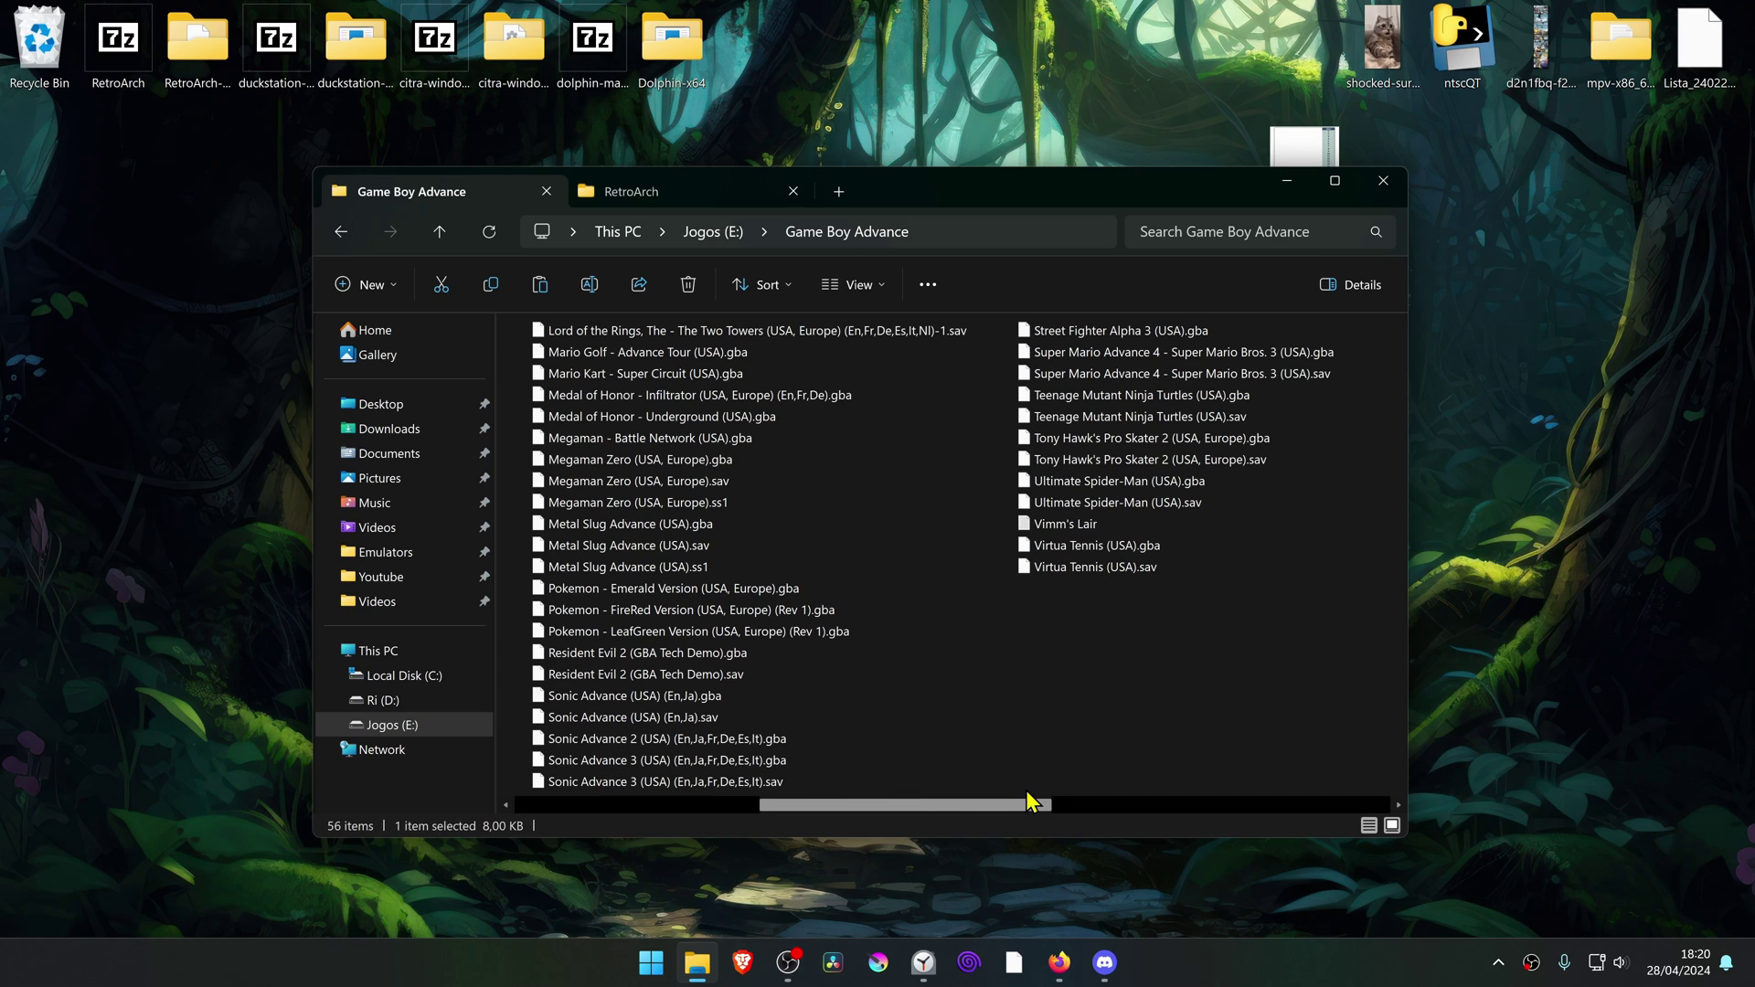
pyautogui.keyDown('ctrl'); pyautogui.click(1205, 376); pyautogui.keyUp('ctrl')
pyautogui.moveTo(1206, 387); pyautogui.dragTo(179, 439)
pyautogui.click(178, 439)
# - Switch to the TI-Boy CE Save Converter page in Firefox and choose the desktop's Legend of Zelda, The - The Minish Cap (USA).sav for conversion
pyautogui.click(1061, 962)
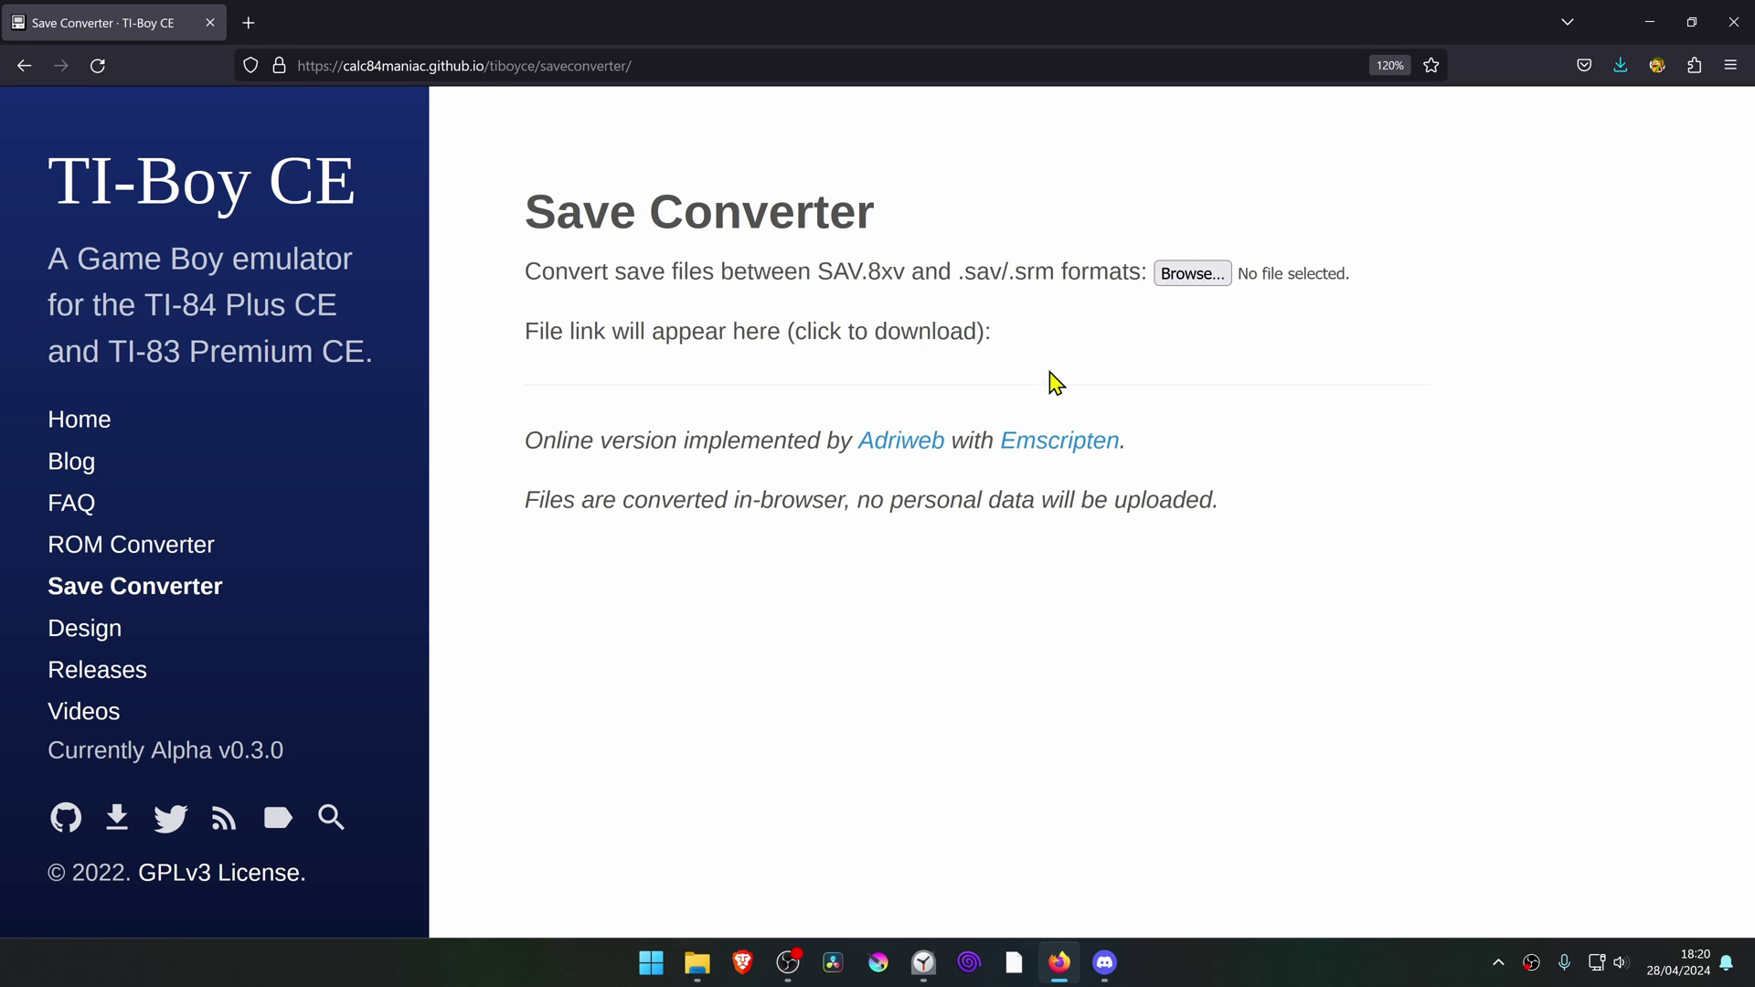
pyautogui.click(1213, 282)
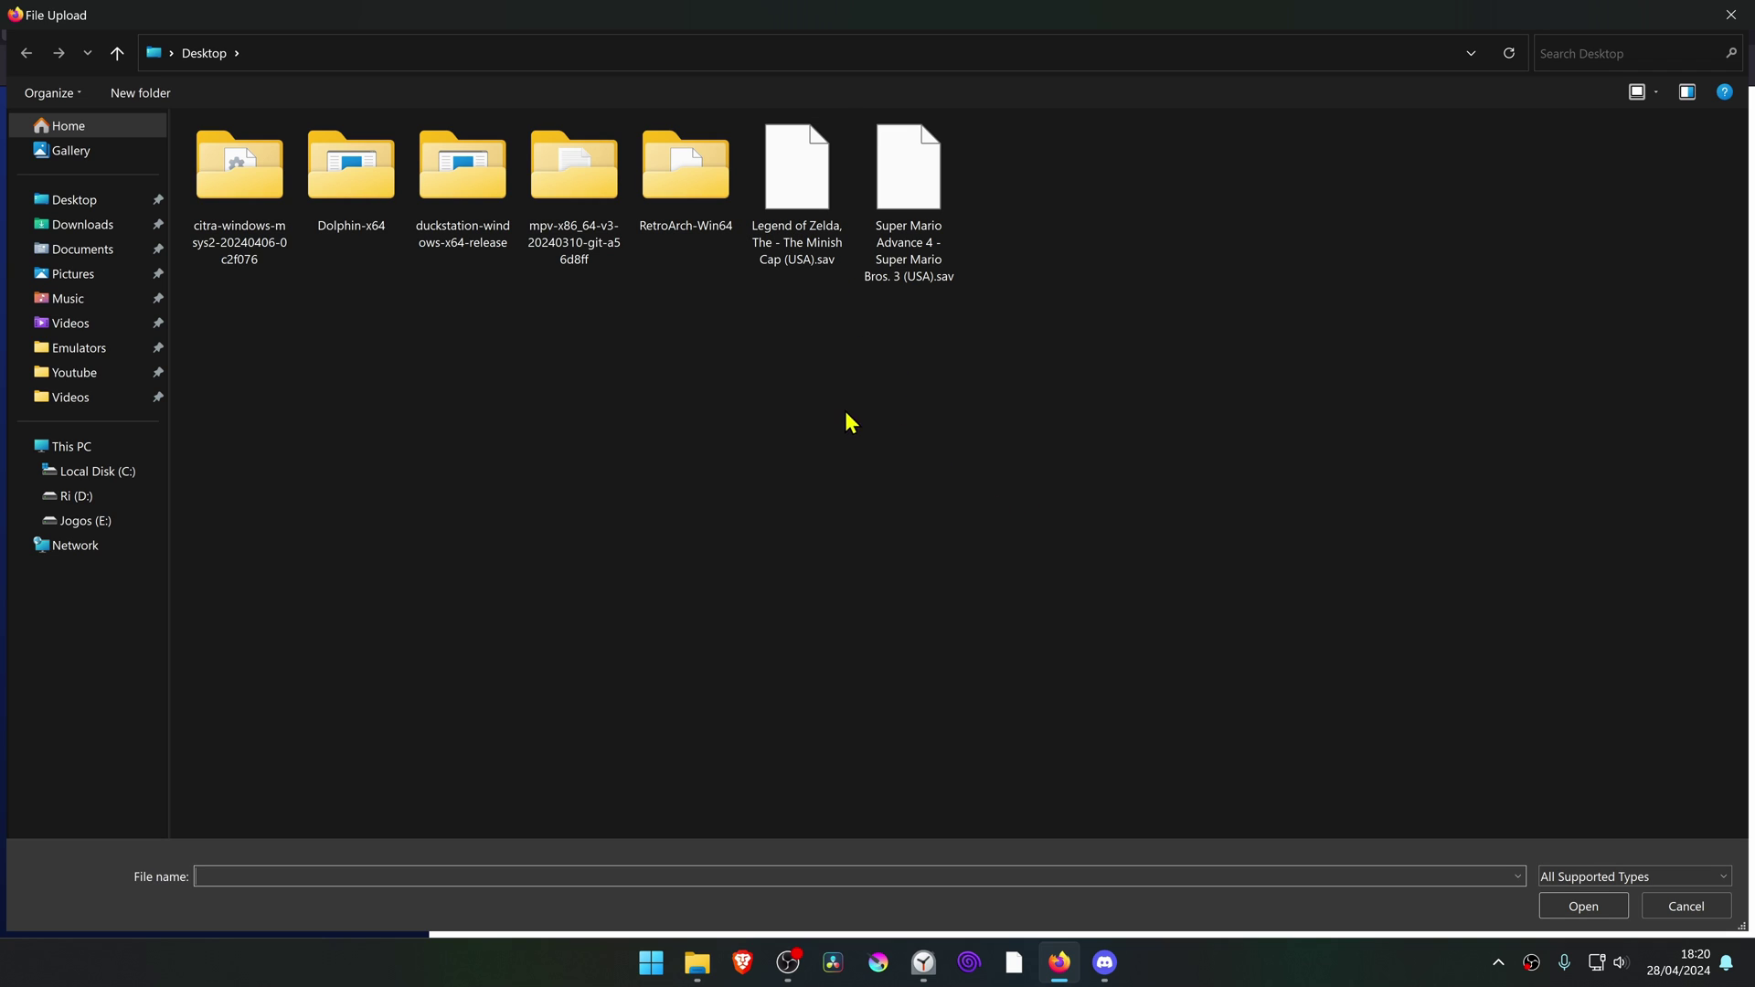
pyautogui.doubleClick(809, 195)
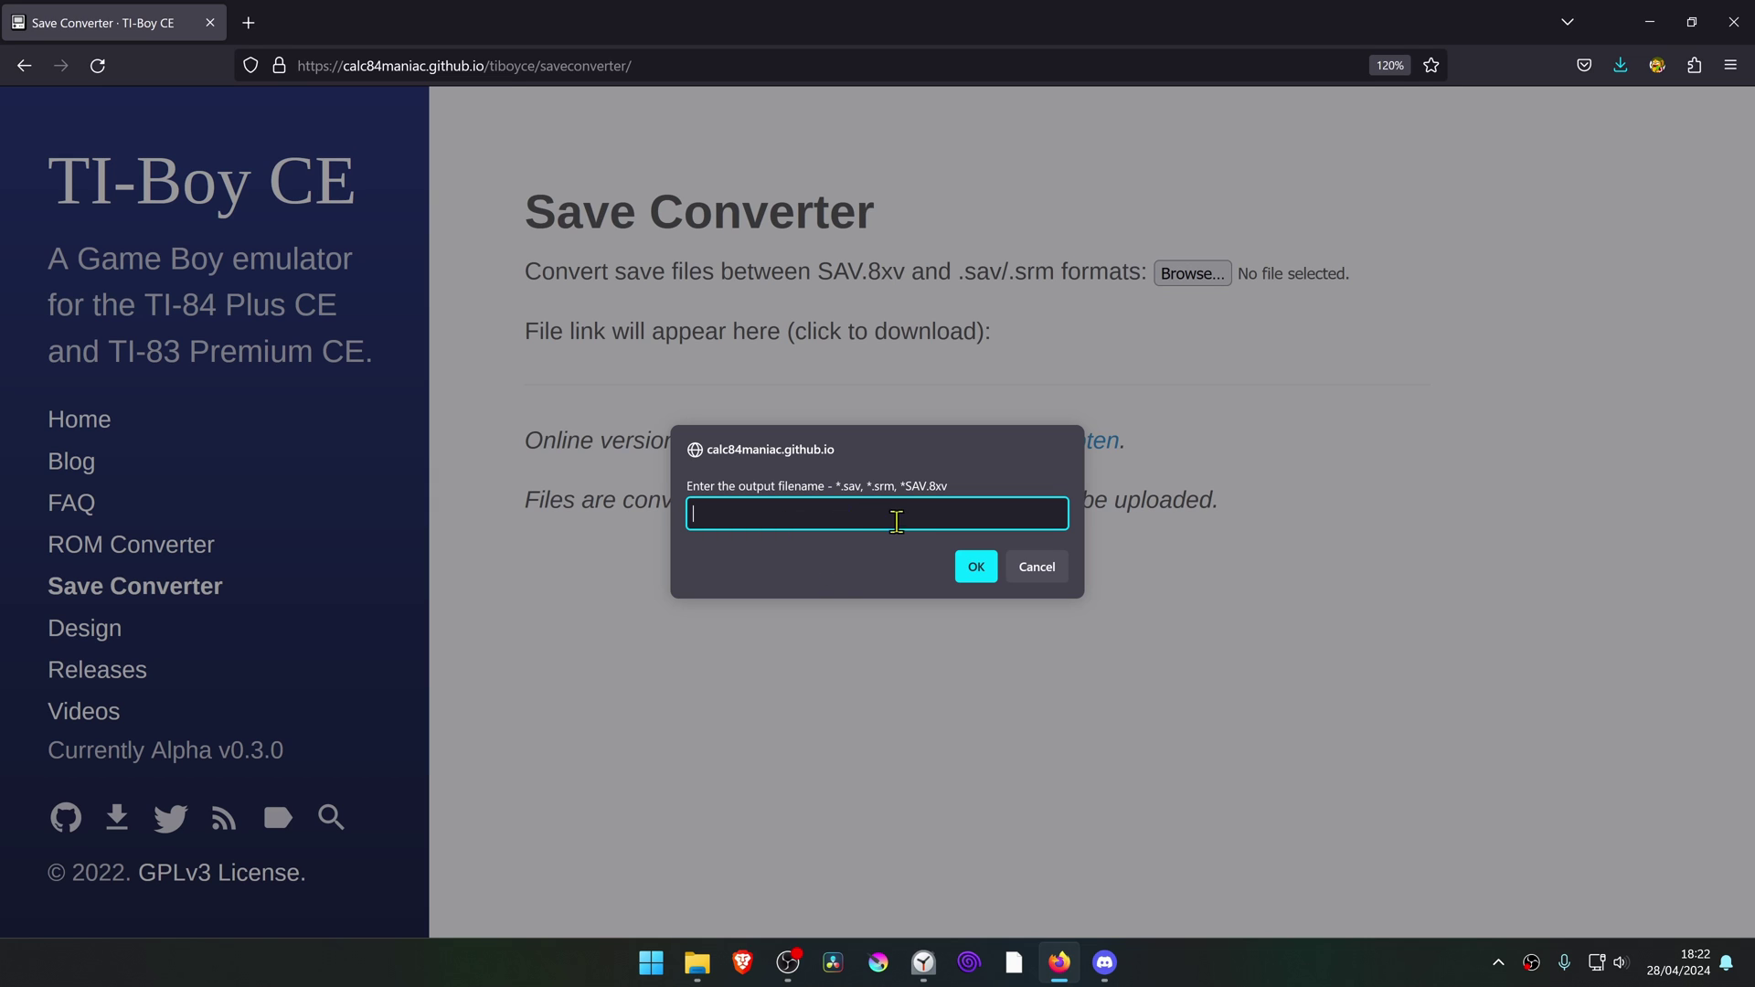
# - Using the name copied from the desktop file, set the output filename to Legend of Zelda, The - The Minish Cap (USA).srm and download the converted save
pyautogui.click(1649, 21)
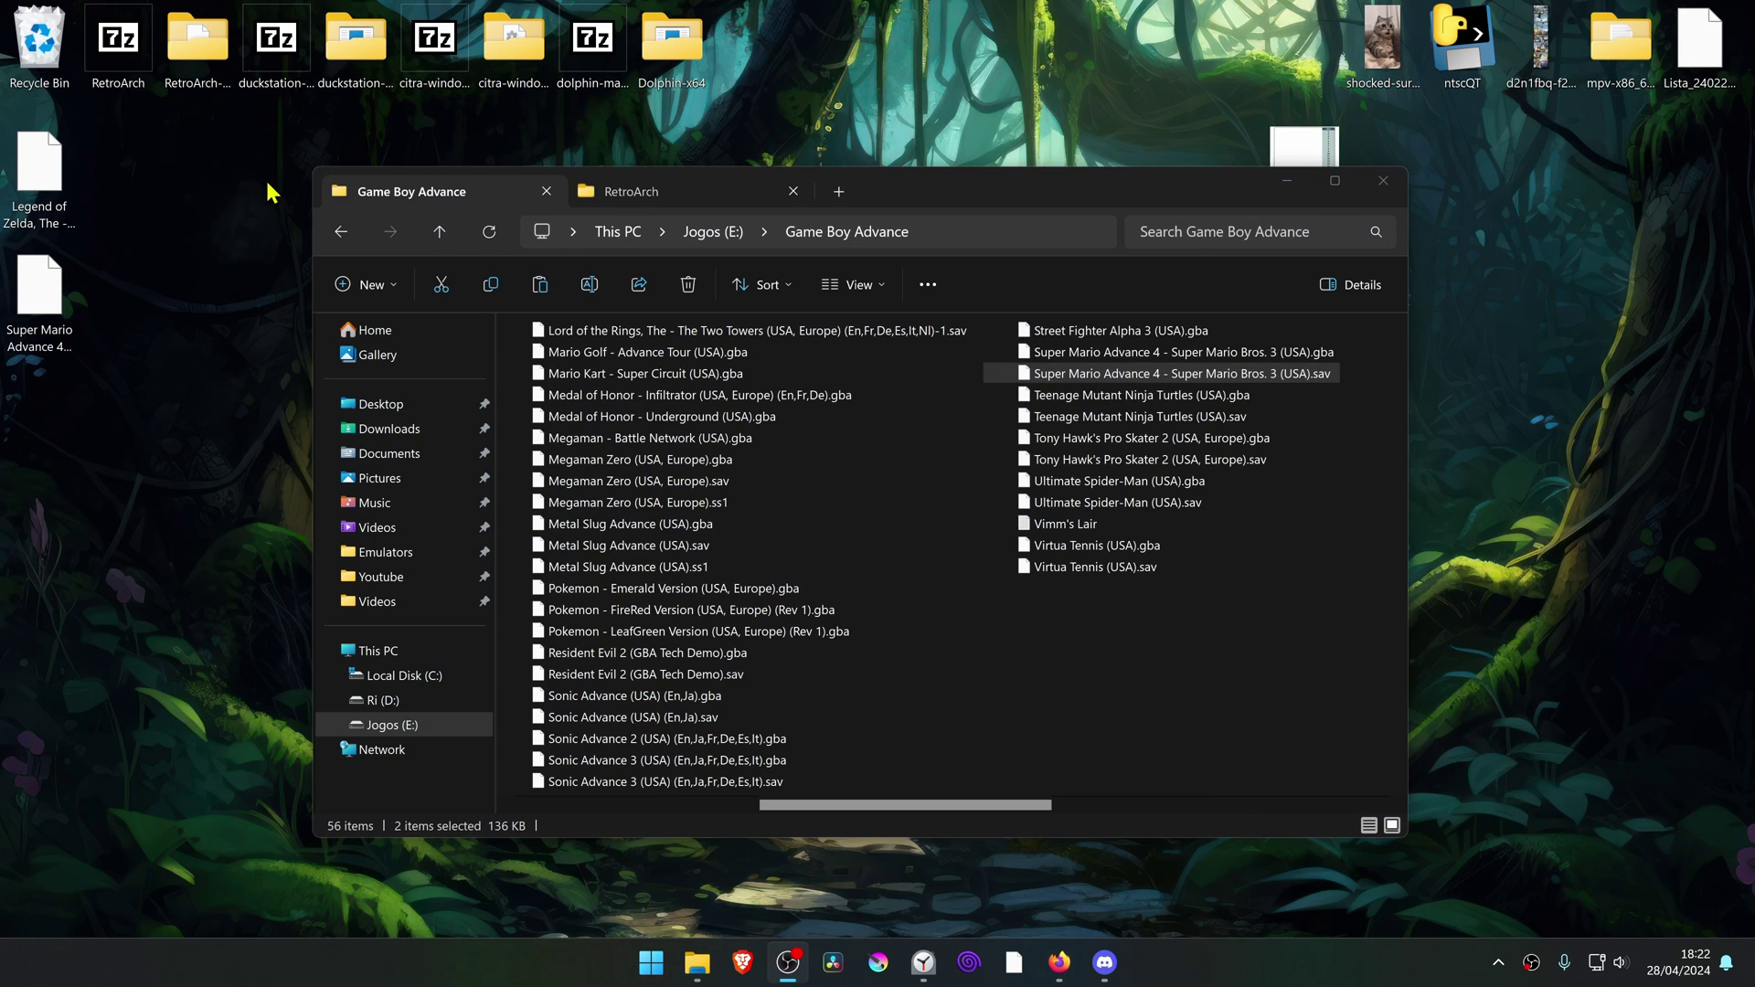
pyautogui.click(48, 224)
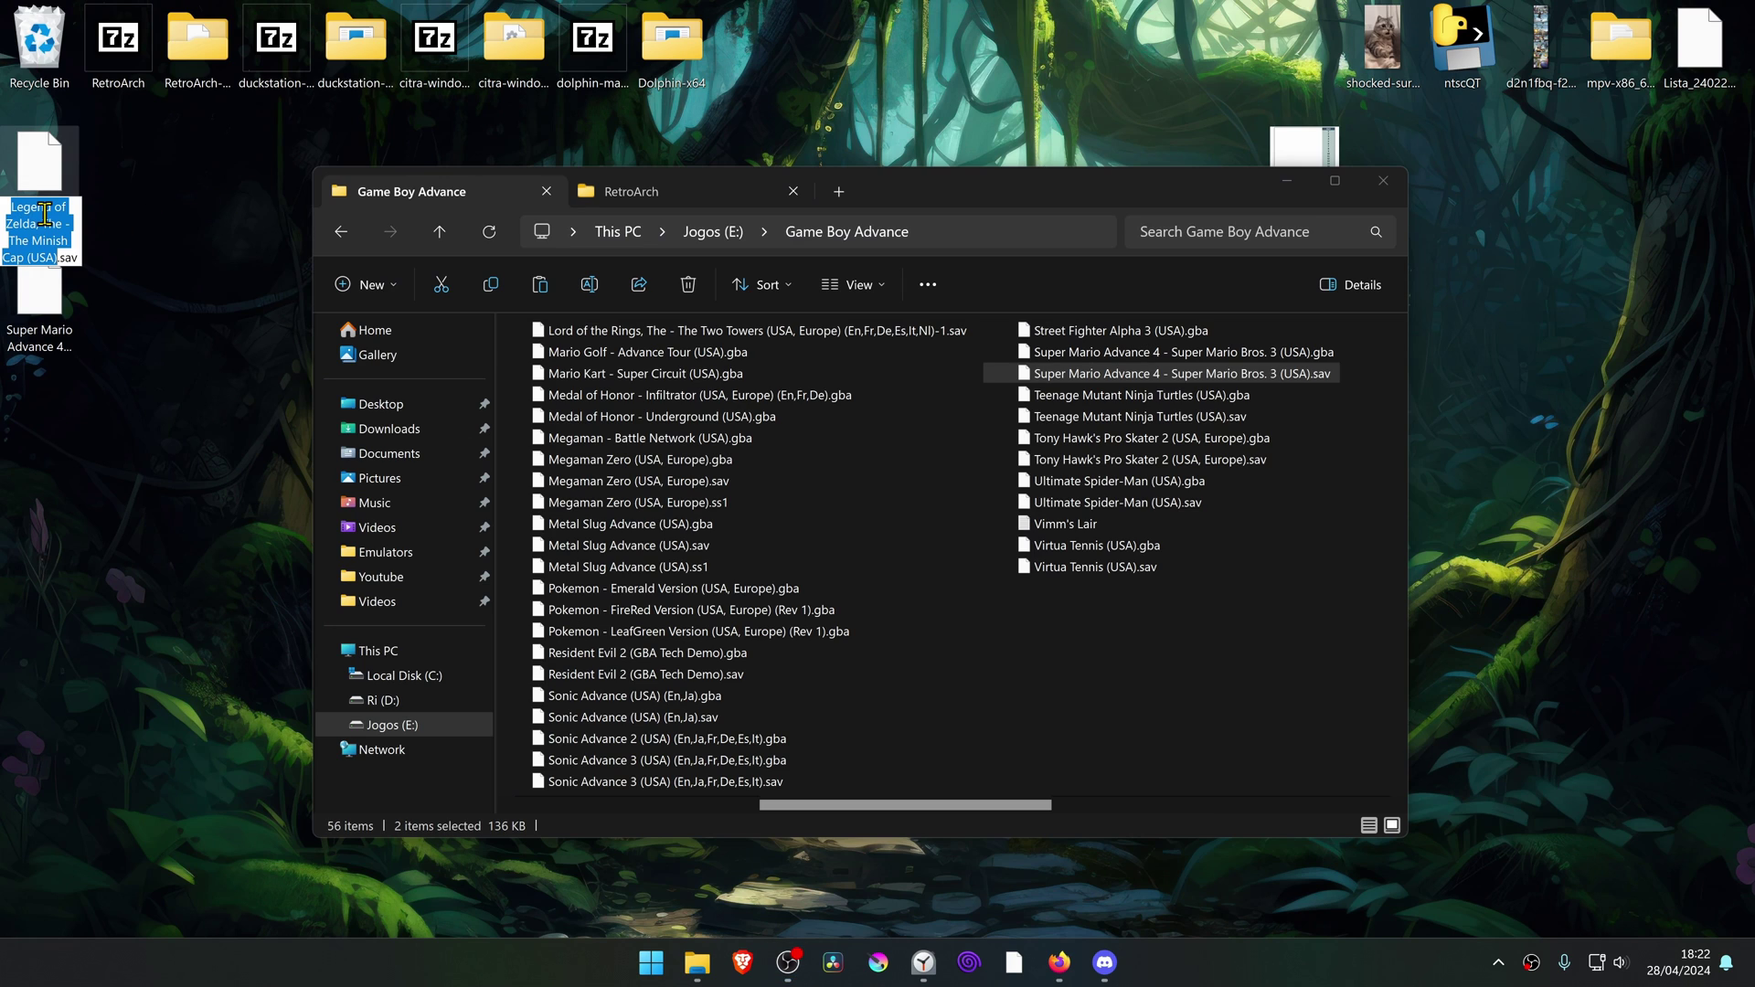
pyautogui.click(1060, 965)
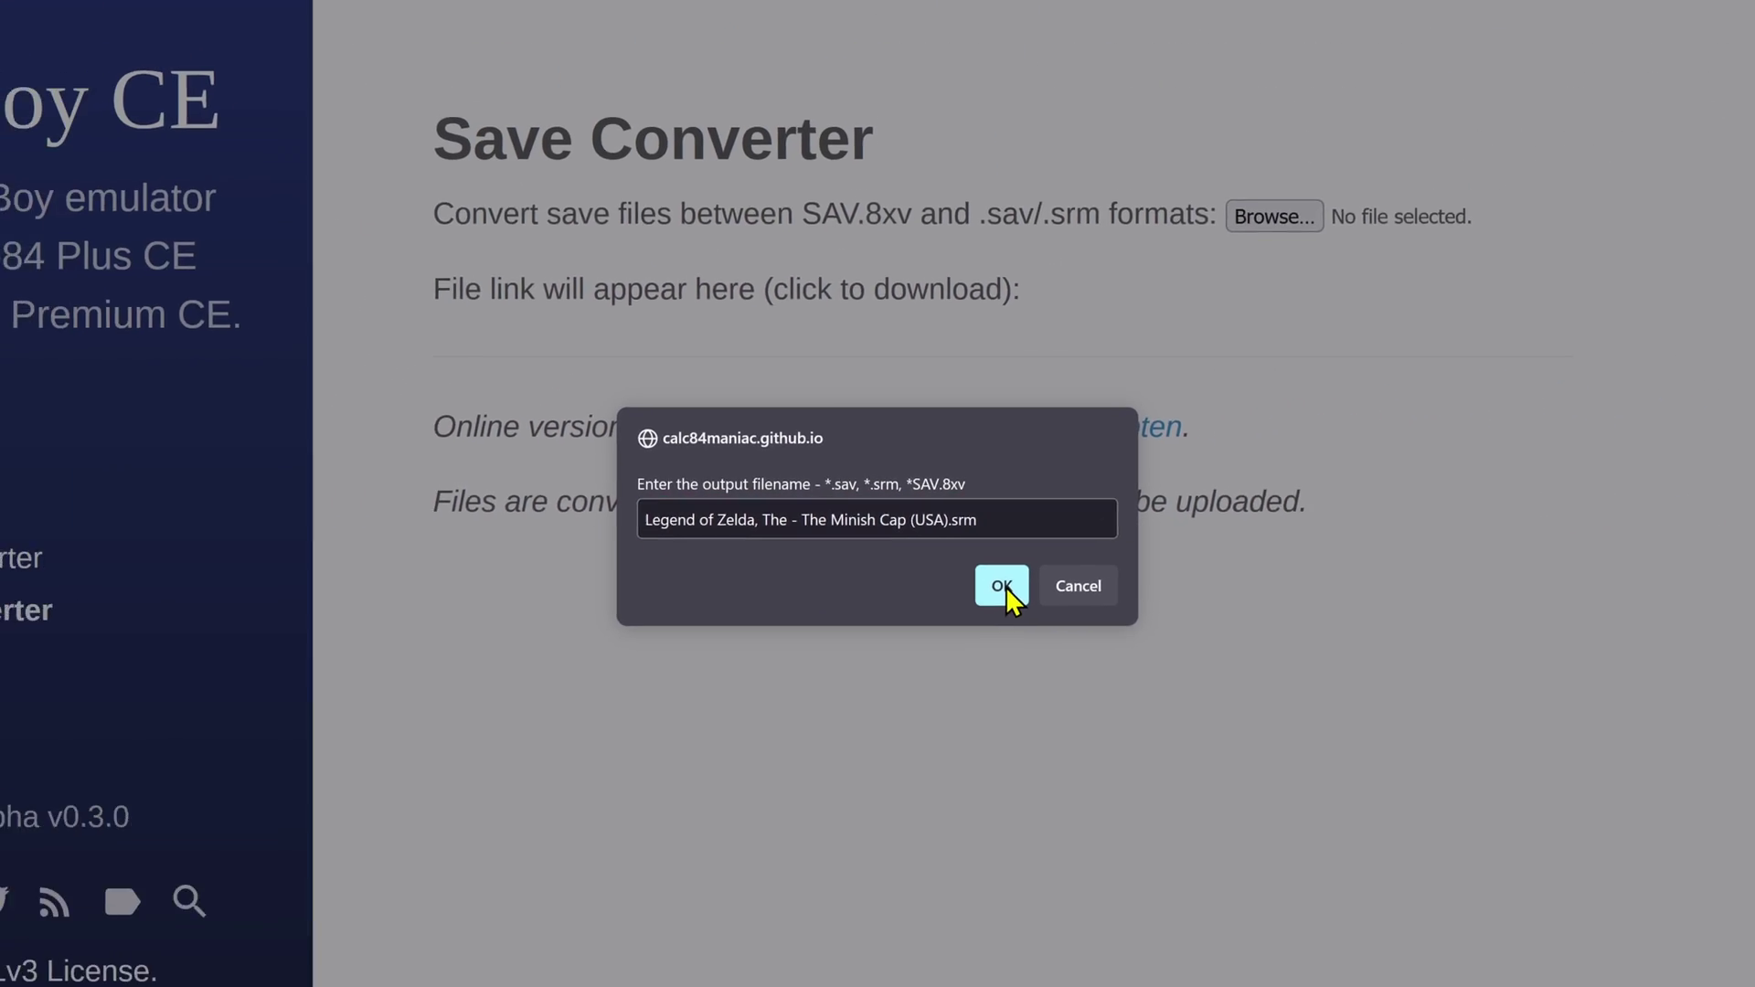
pyautogui.click(1214, 741)
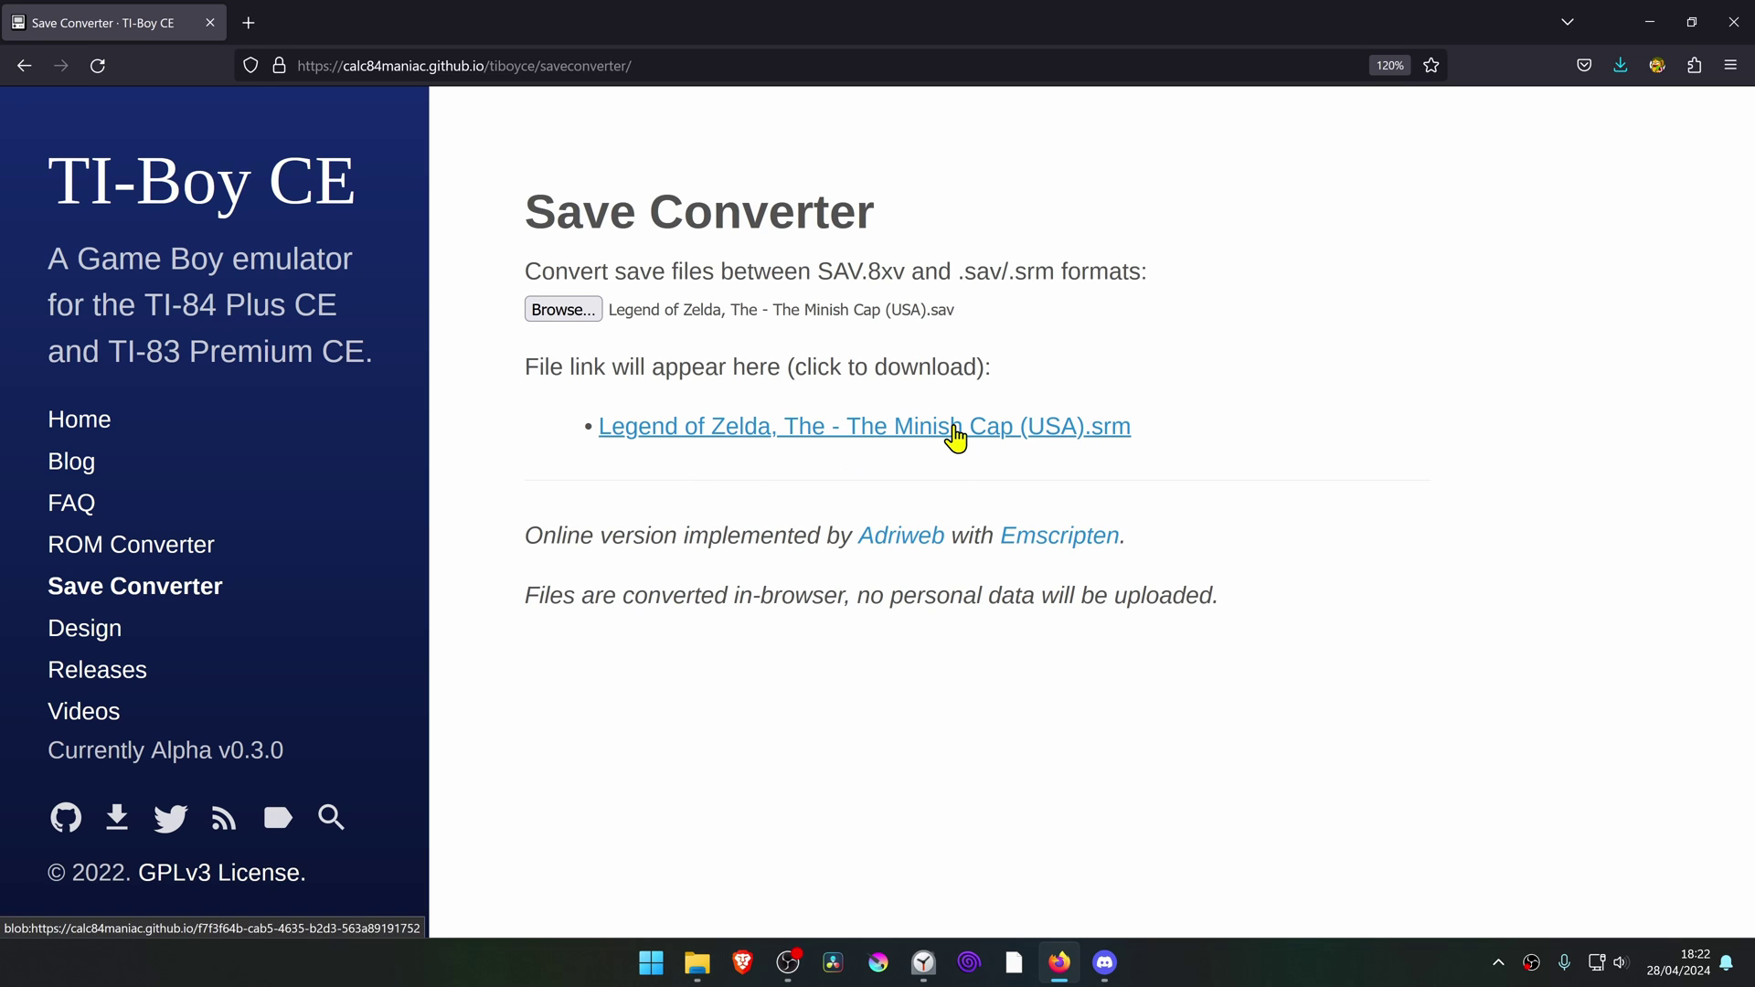
pyautogui.click(955, 437)
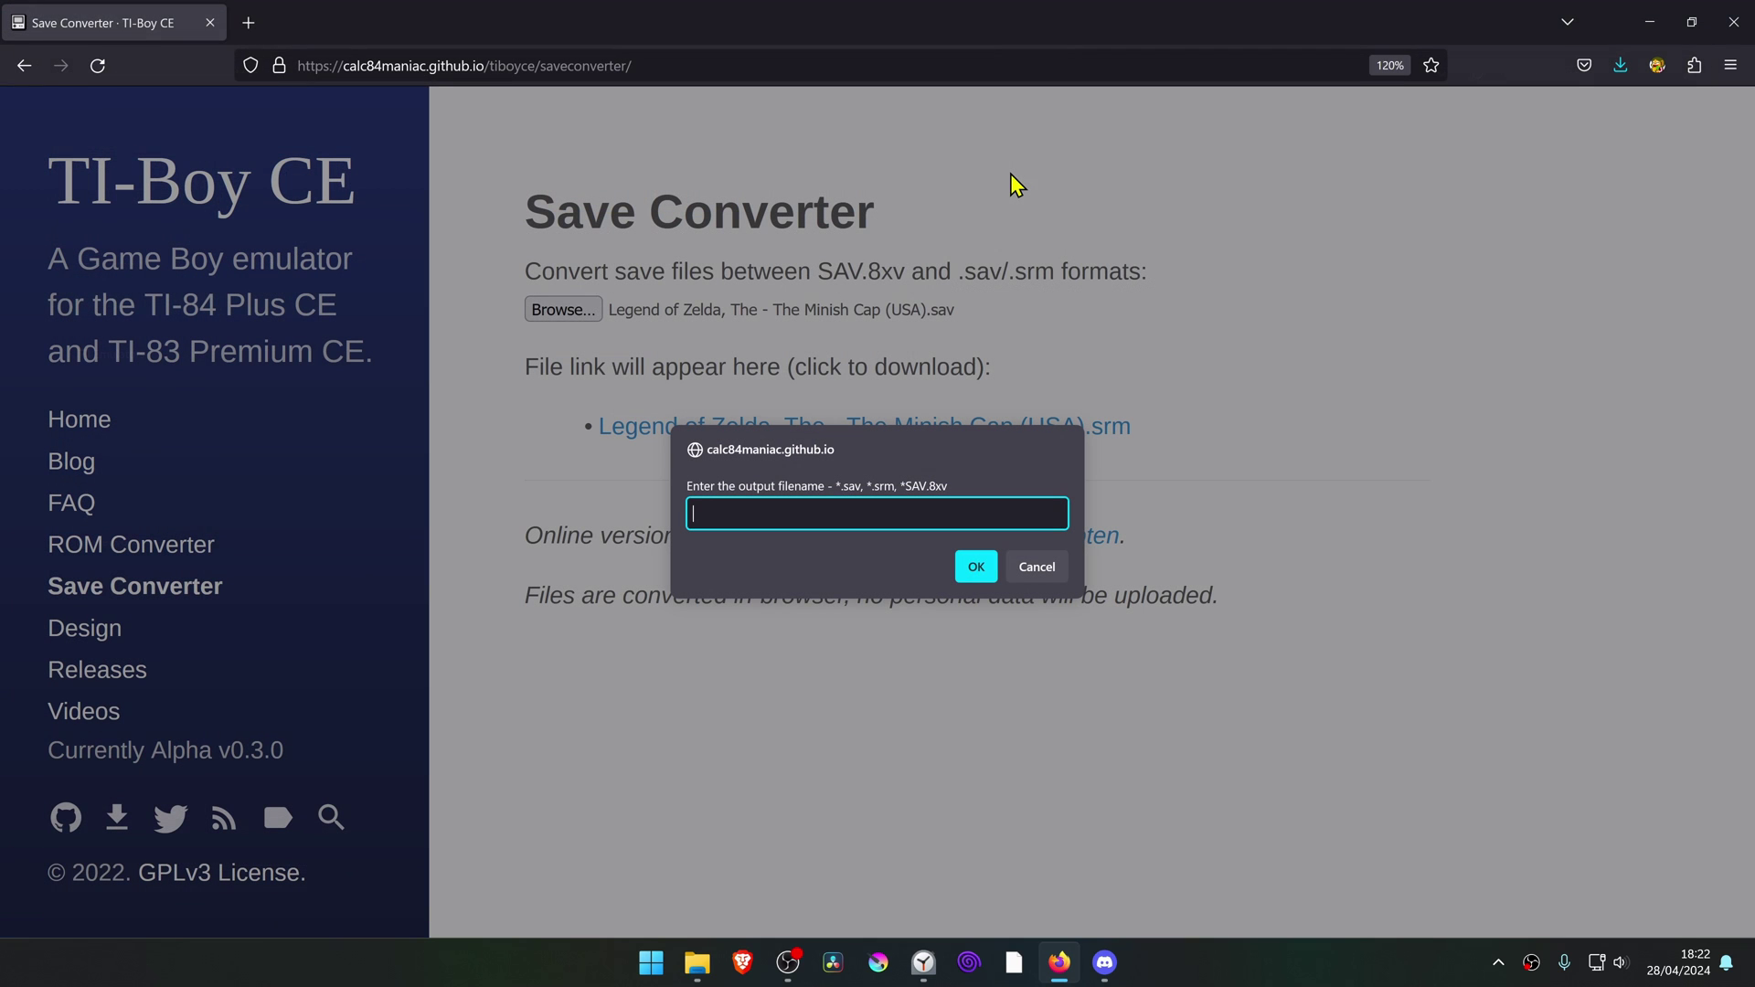
# - Try to convert the Super Mario Advance 4 save in the TI-Boy CE Save Converter as Super Mario Advance 4 - Super Mario Bros. 3 (USA).srm
pyautogui.click(1650, 21)
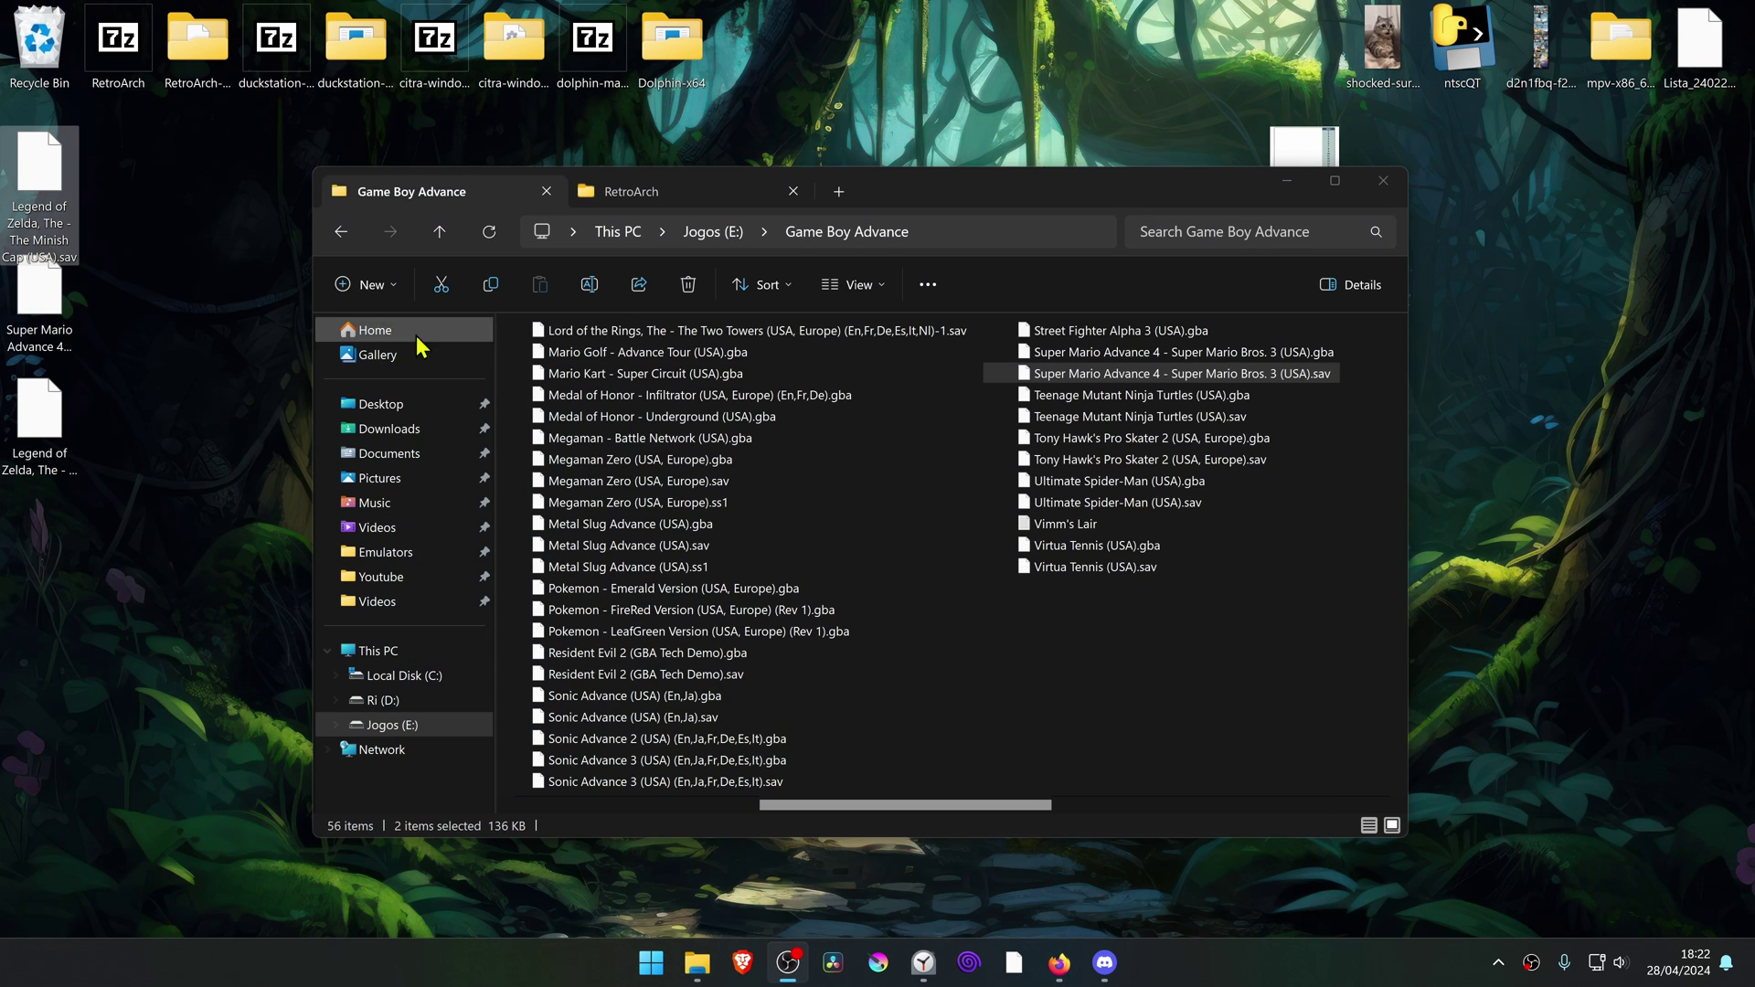
pyautogui.click(48, 340)
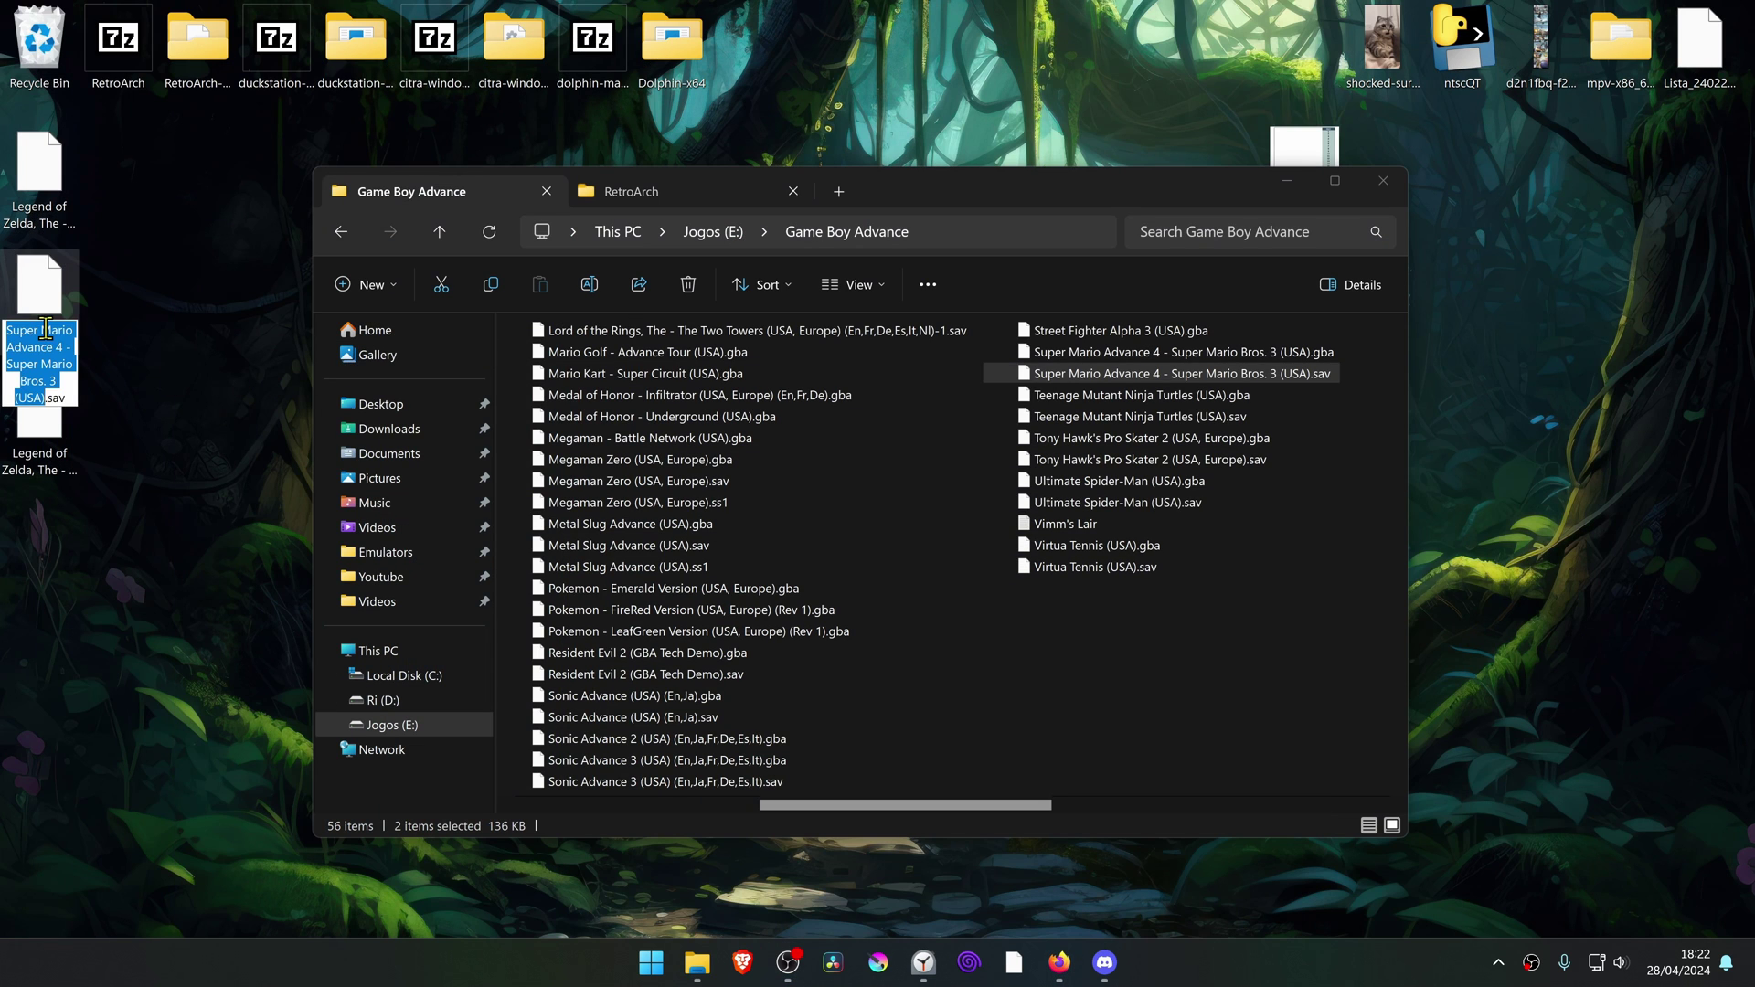
pyautogui.click(1054, 968)
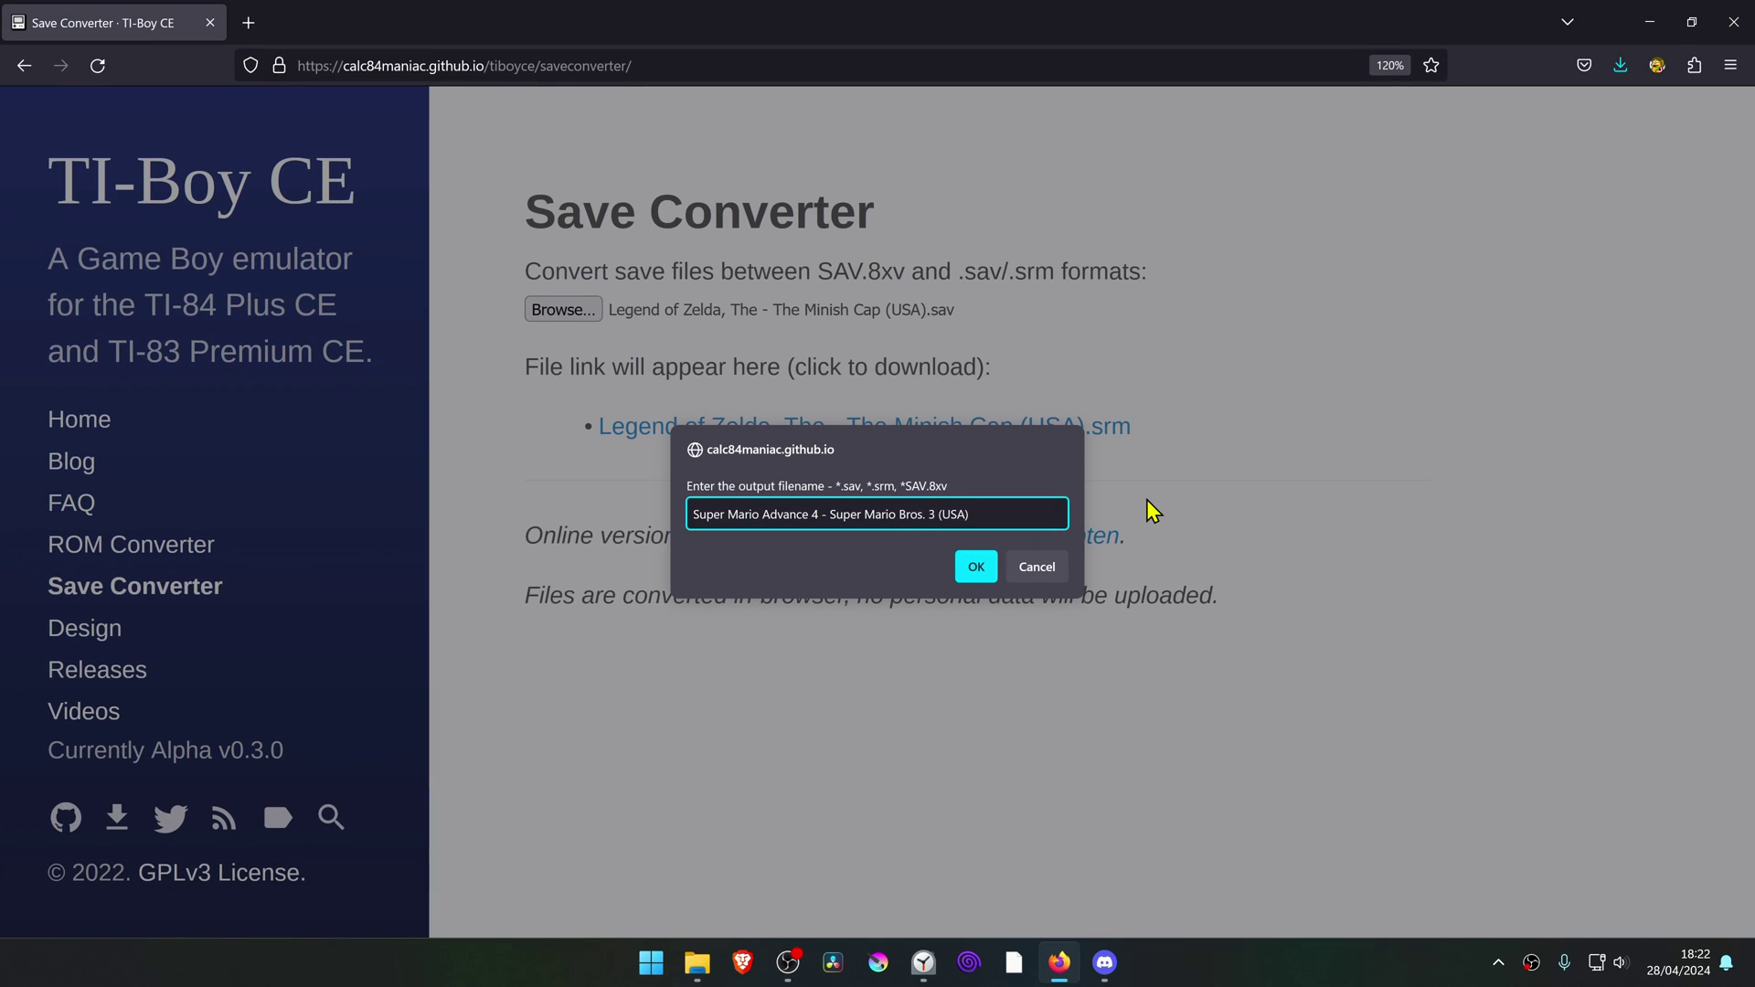
pyautogui.write('rm')
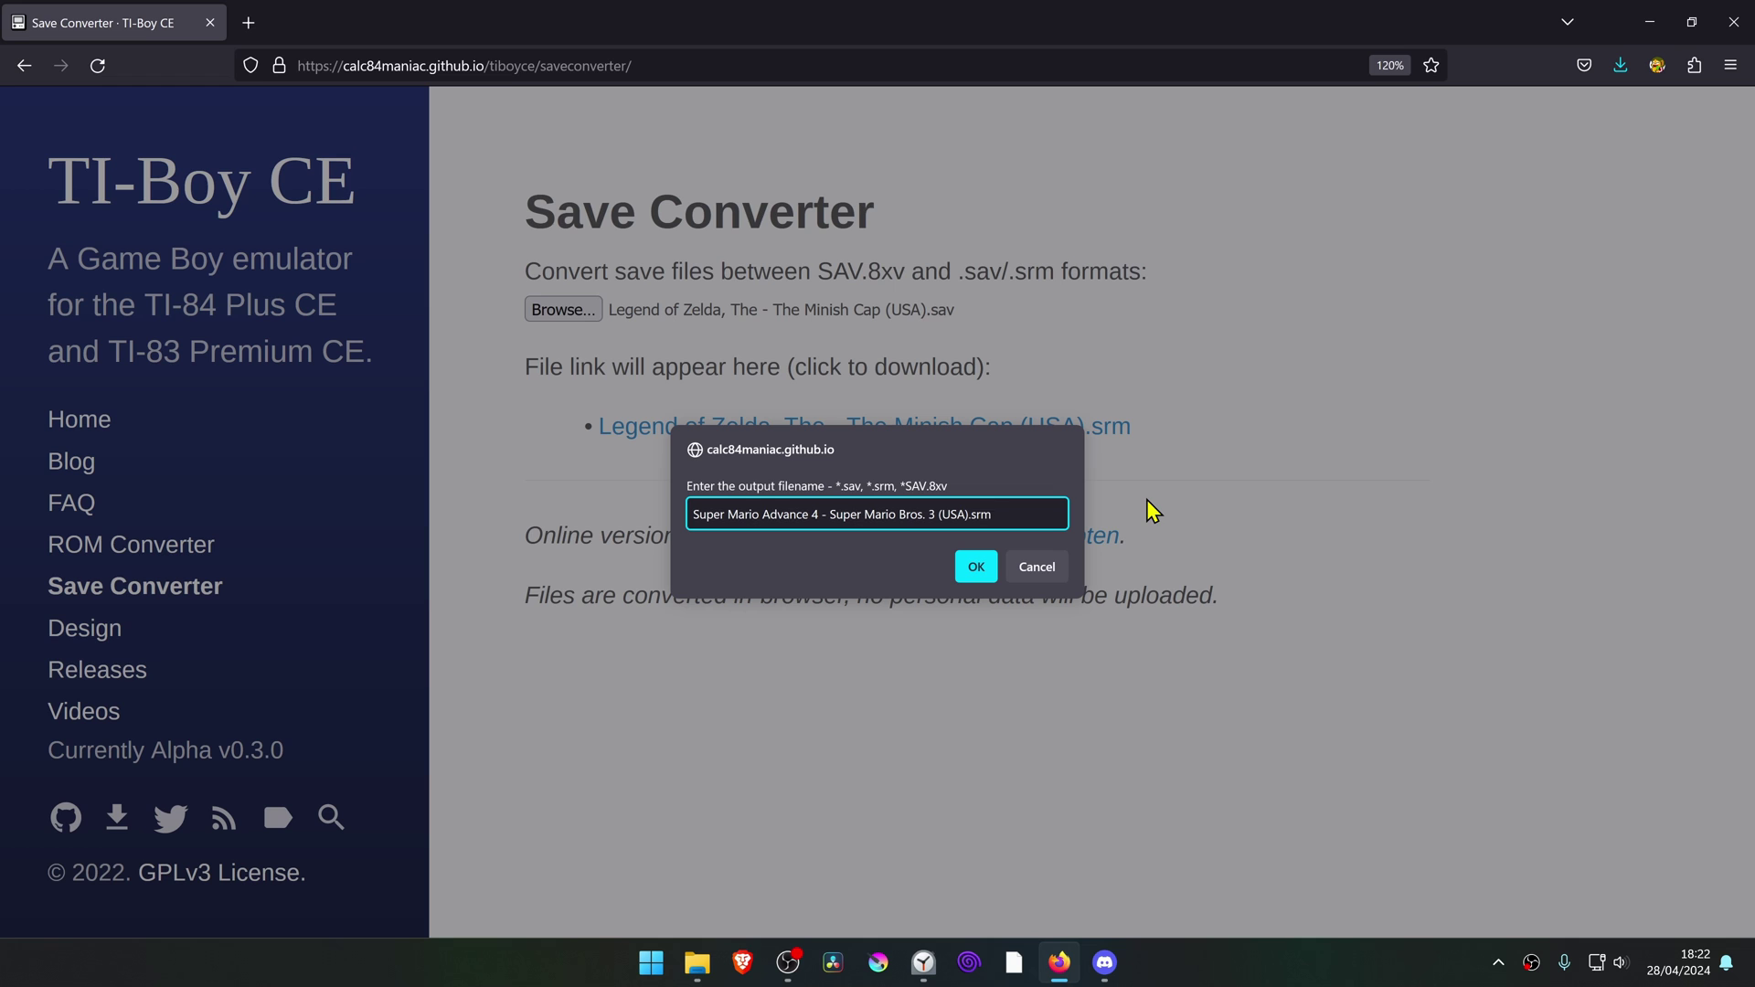
pyautogui.click(978, 567)
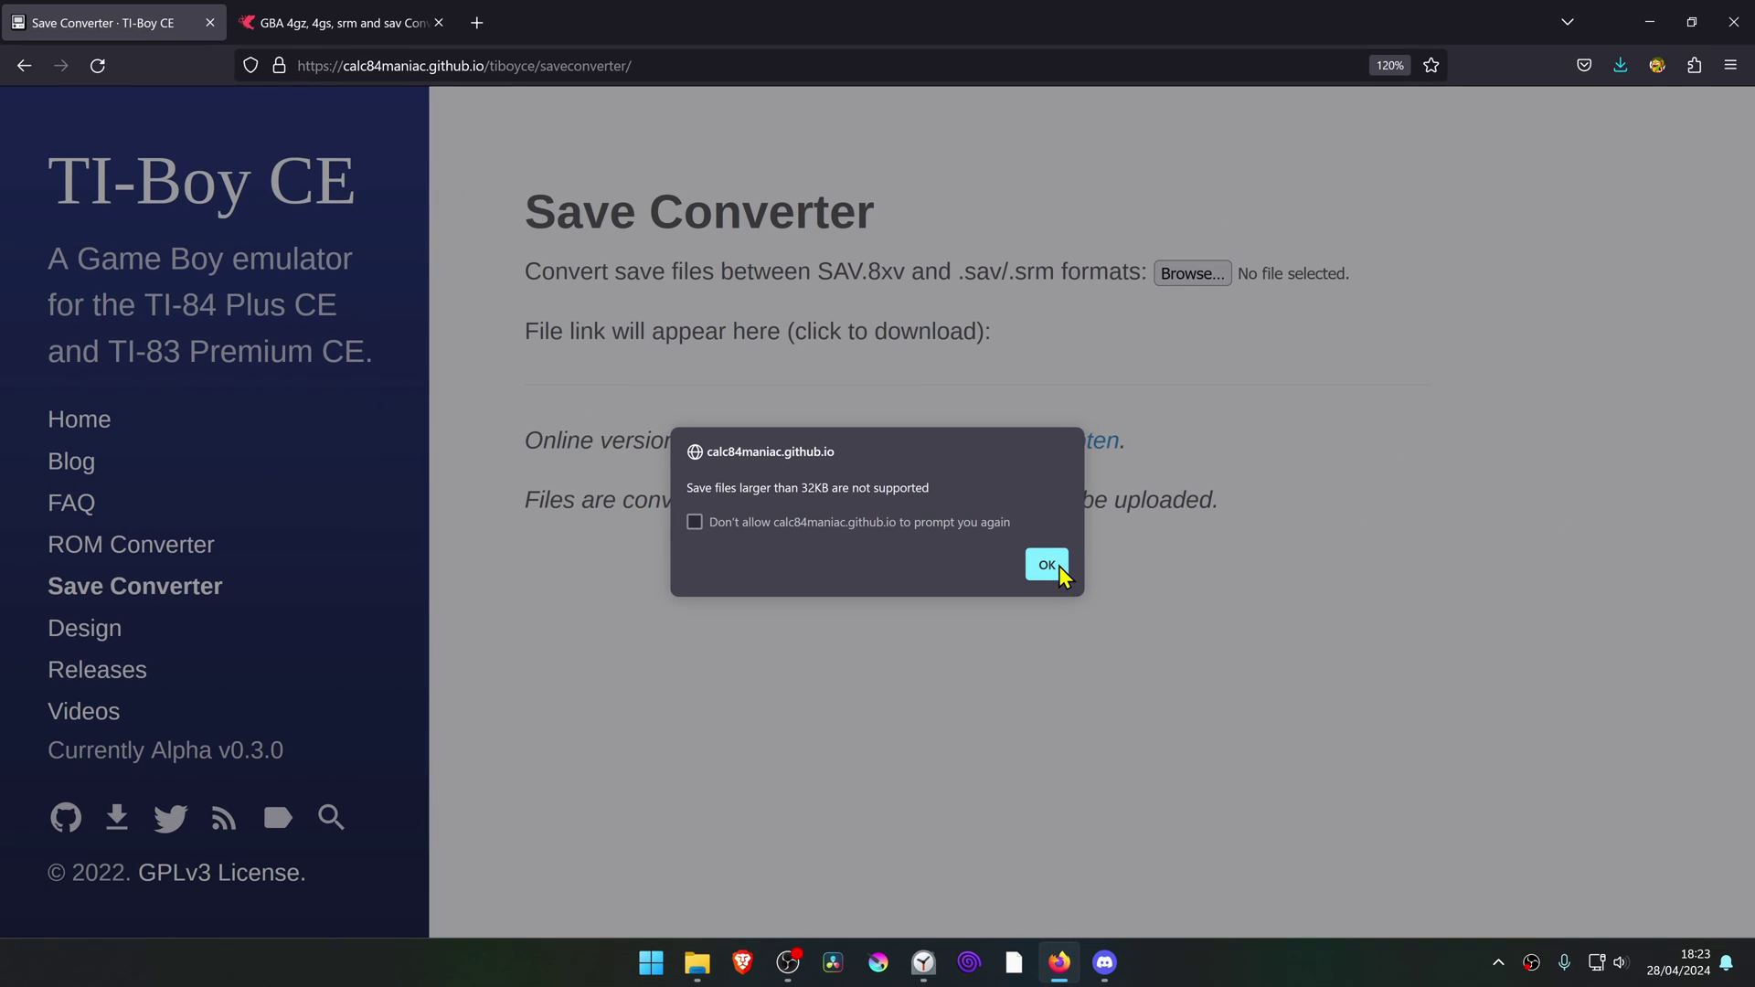
pyautogui.click(1383, 704)
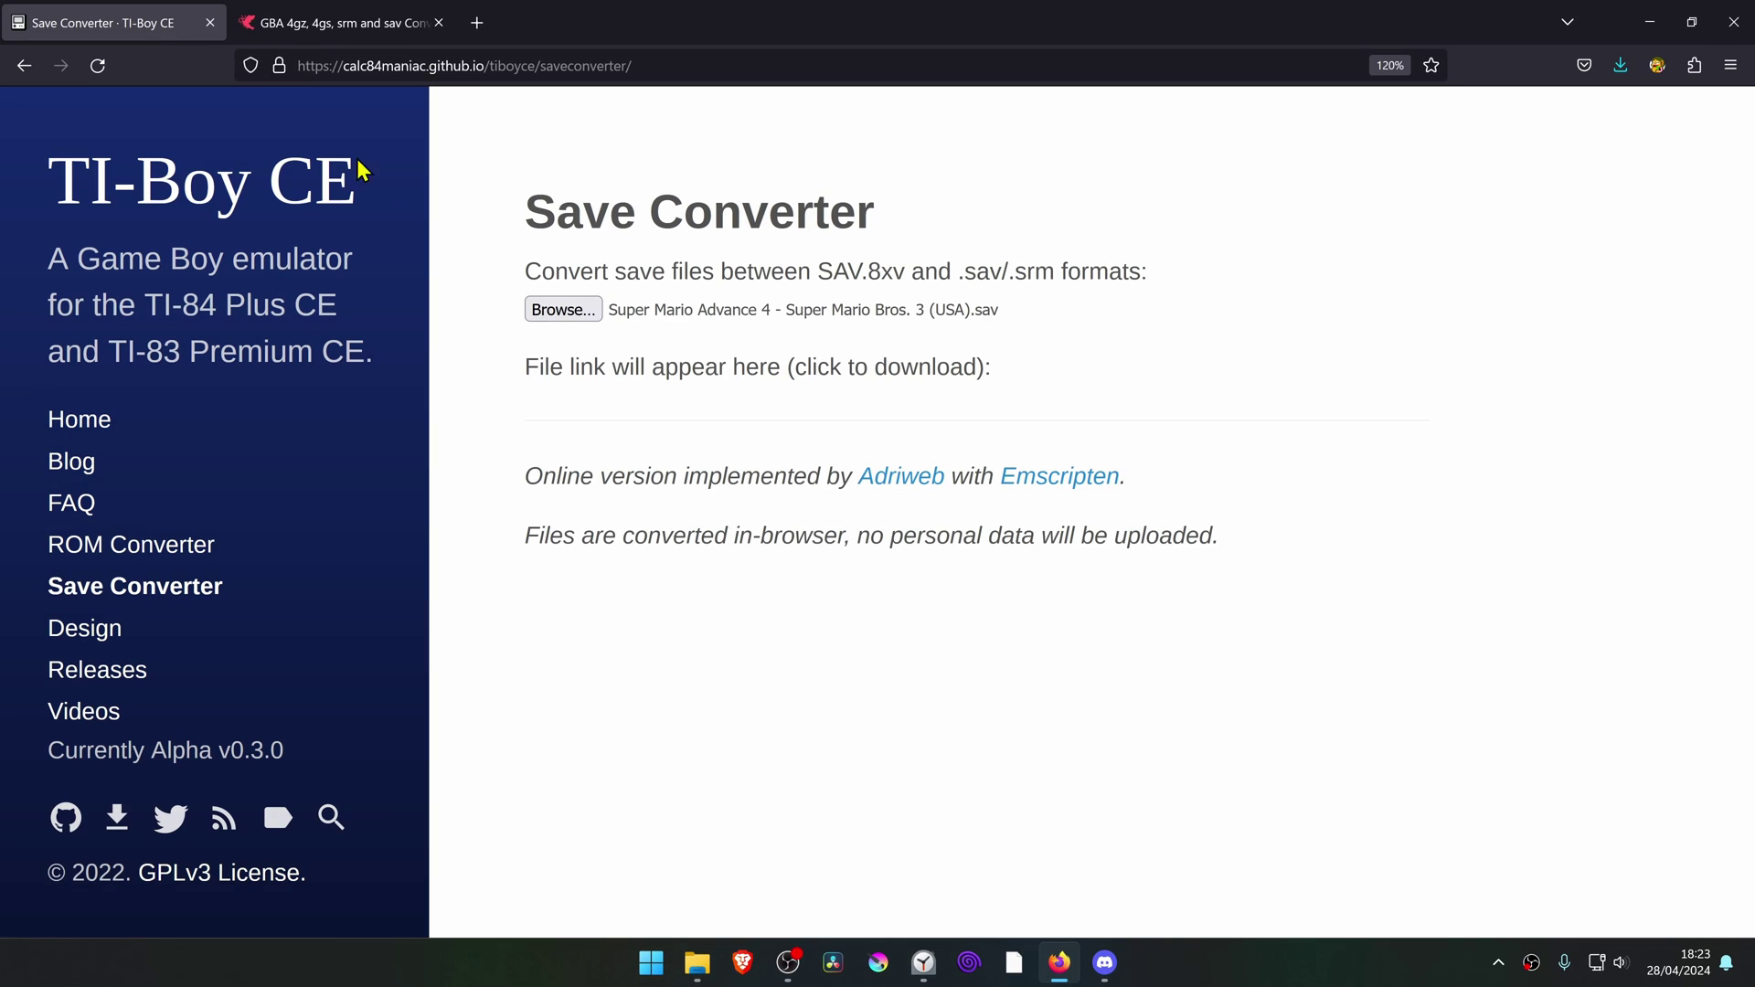
# - Convert the desktop's Super Mario Advance 4 - Super Mario Bros. 3 (USA).sav on the GBA 4gz, 4gs, srm and sav Converter page, saving the srm to the desktop
pyautogui.click(325, 38)
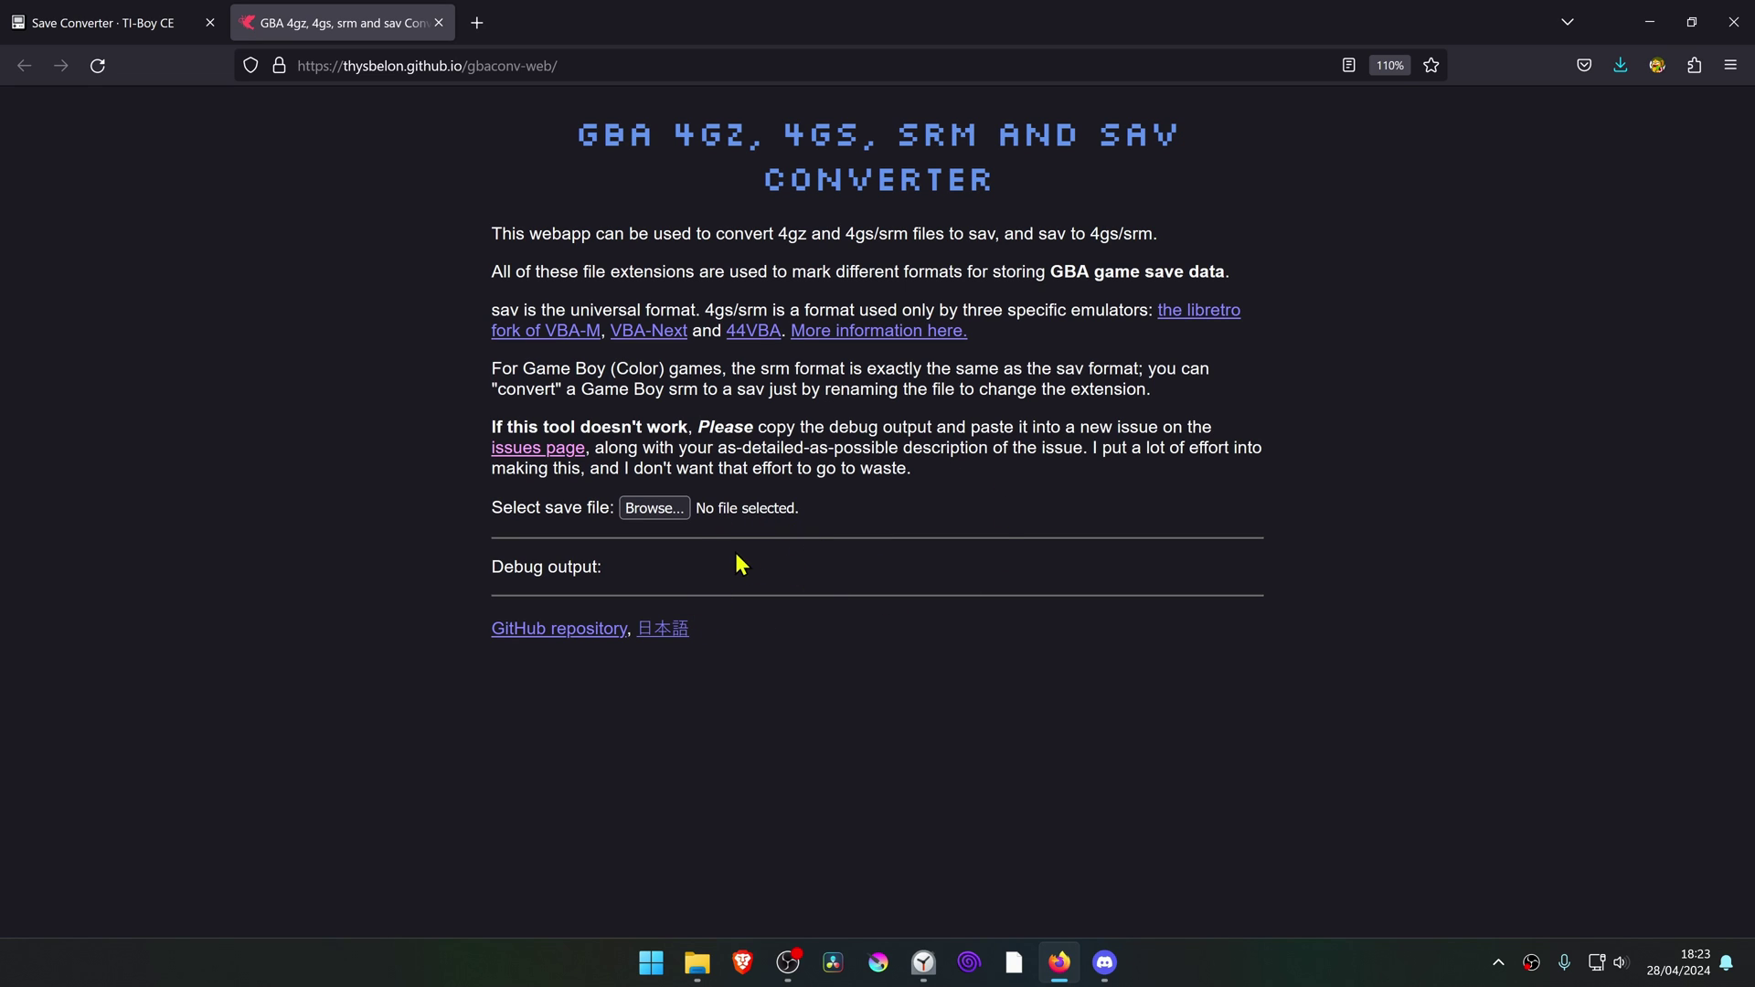
pyautogui.click(680, 509)
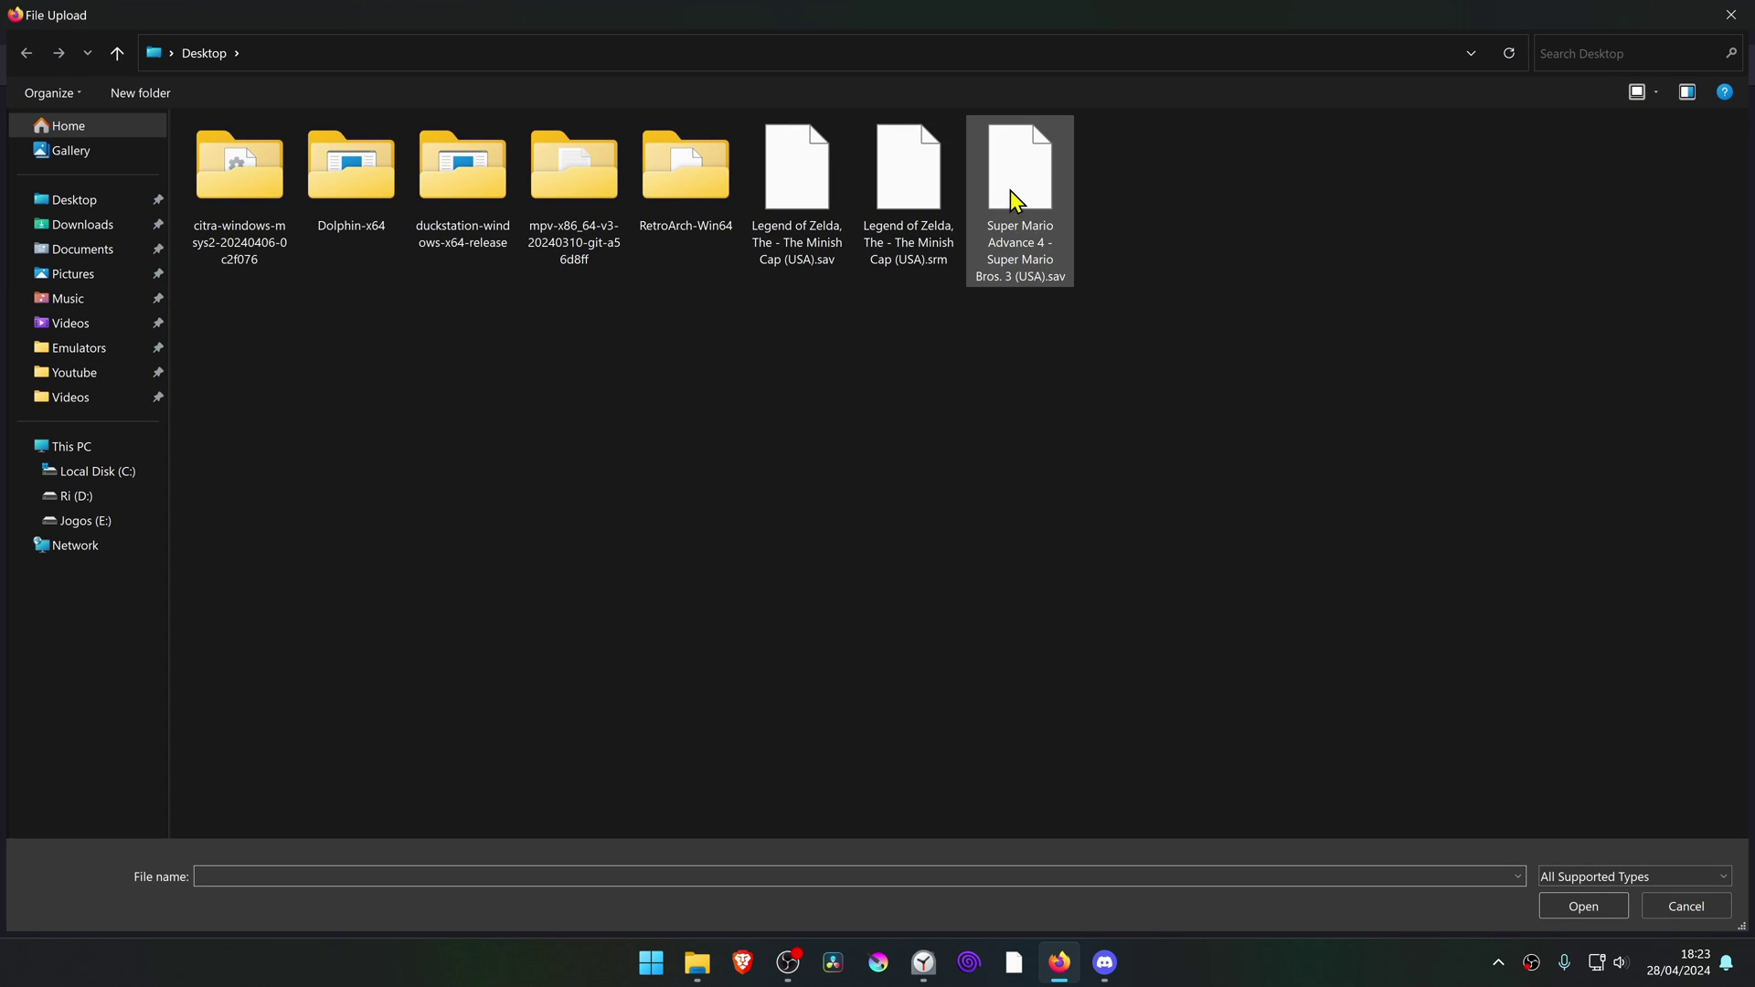
pyautogui.doubleClick(1010, 187)
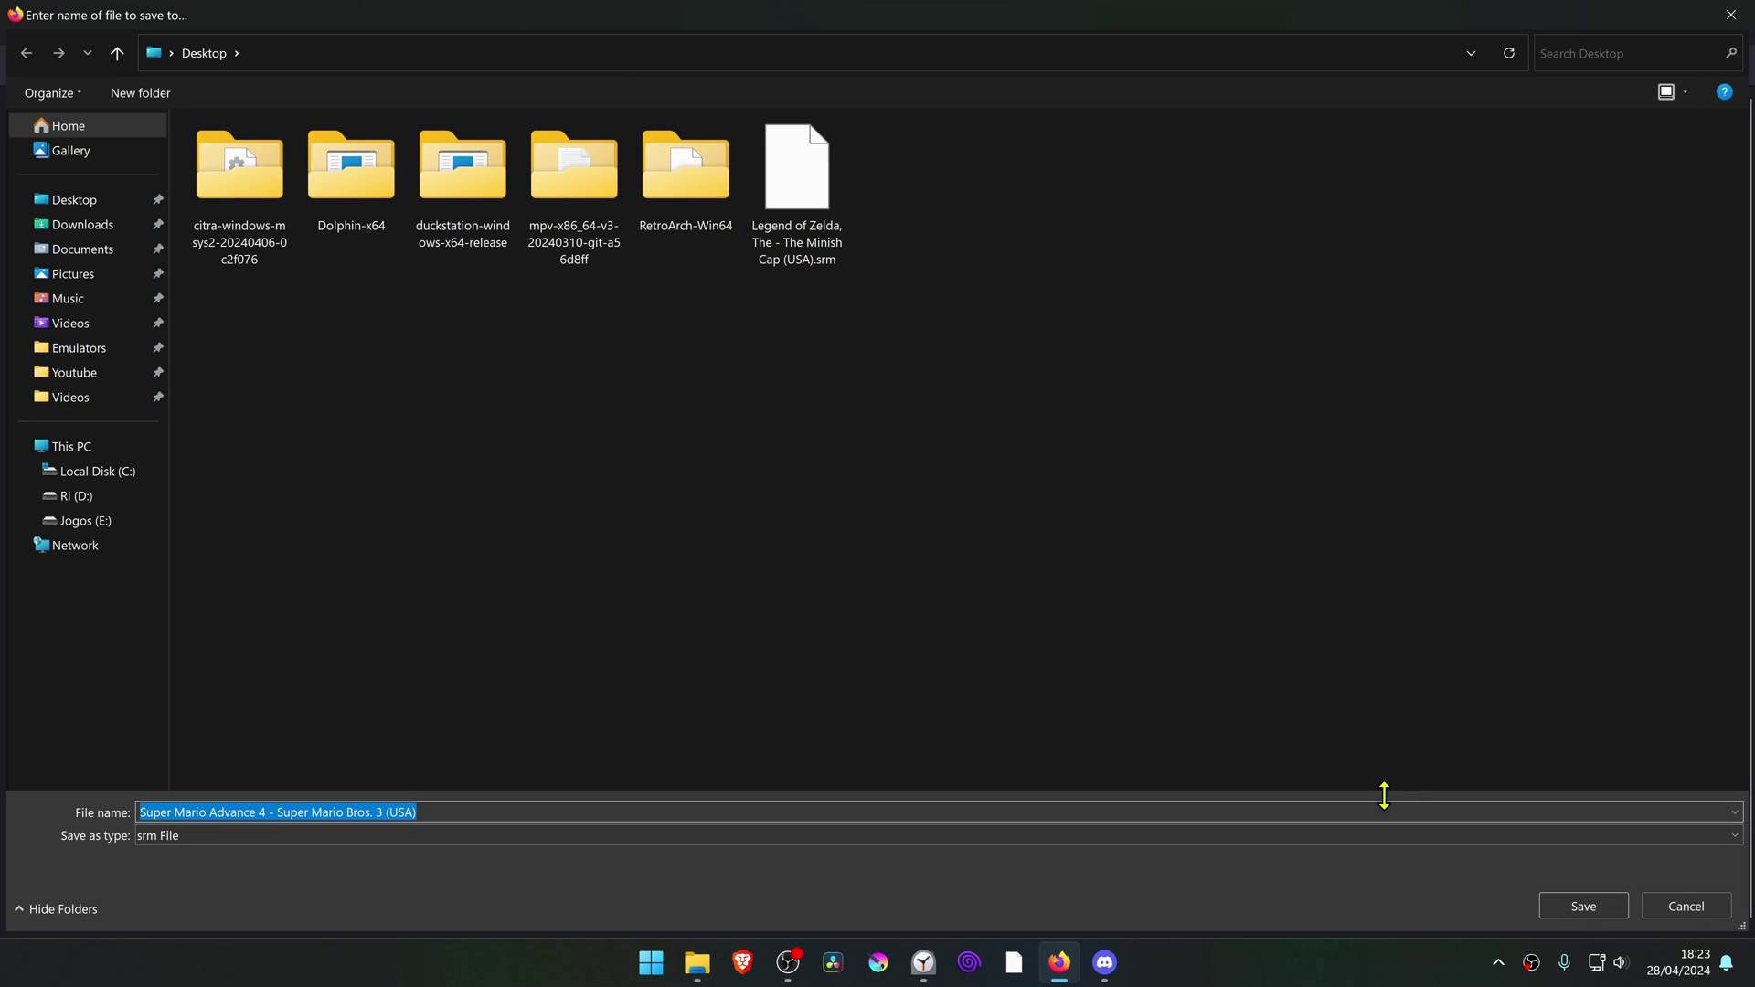
pyautogui.click(1564, 907)
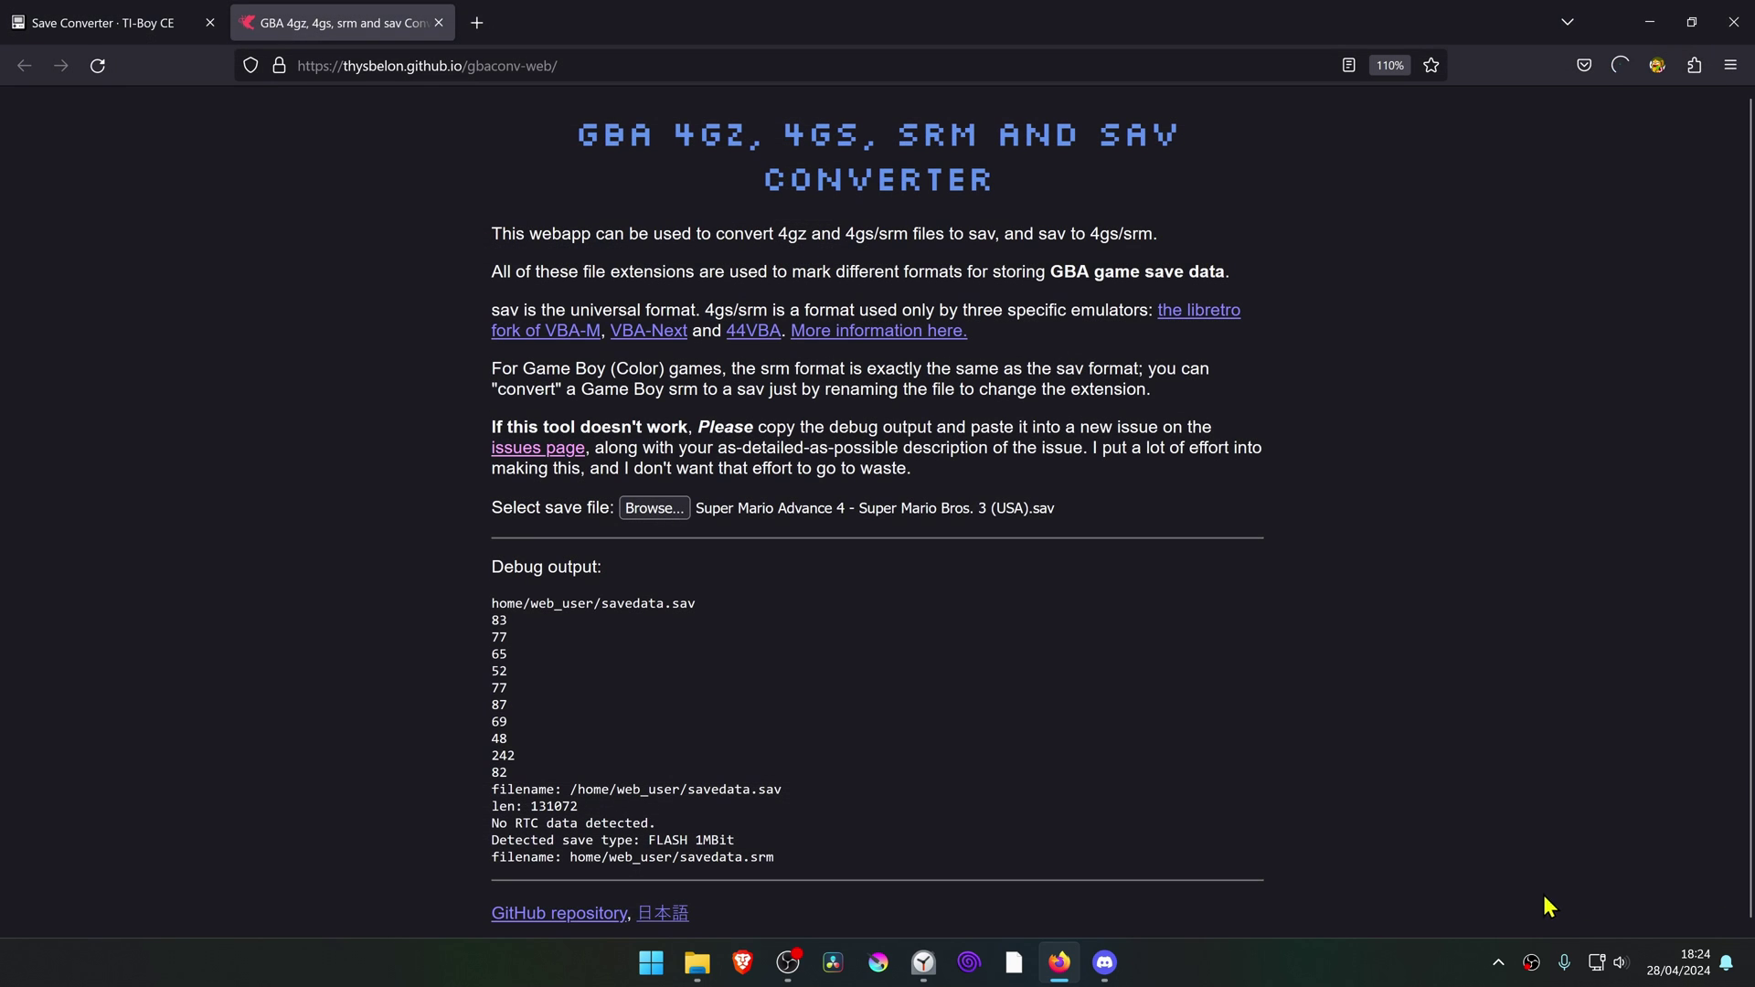
# - Copy the converted .srm files of The Minish Cap and Super Mario Advance 4 from the desktop into RetroArch's saves\mGBA folder
pyautogui.click(1645, 23)
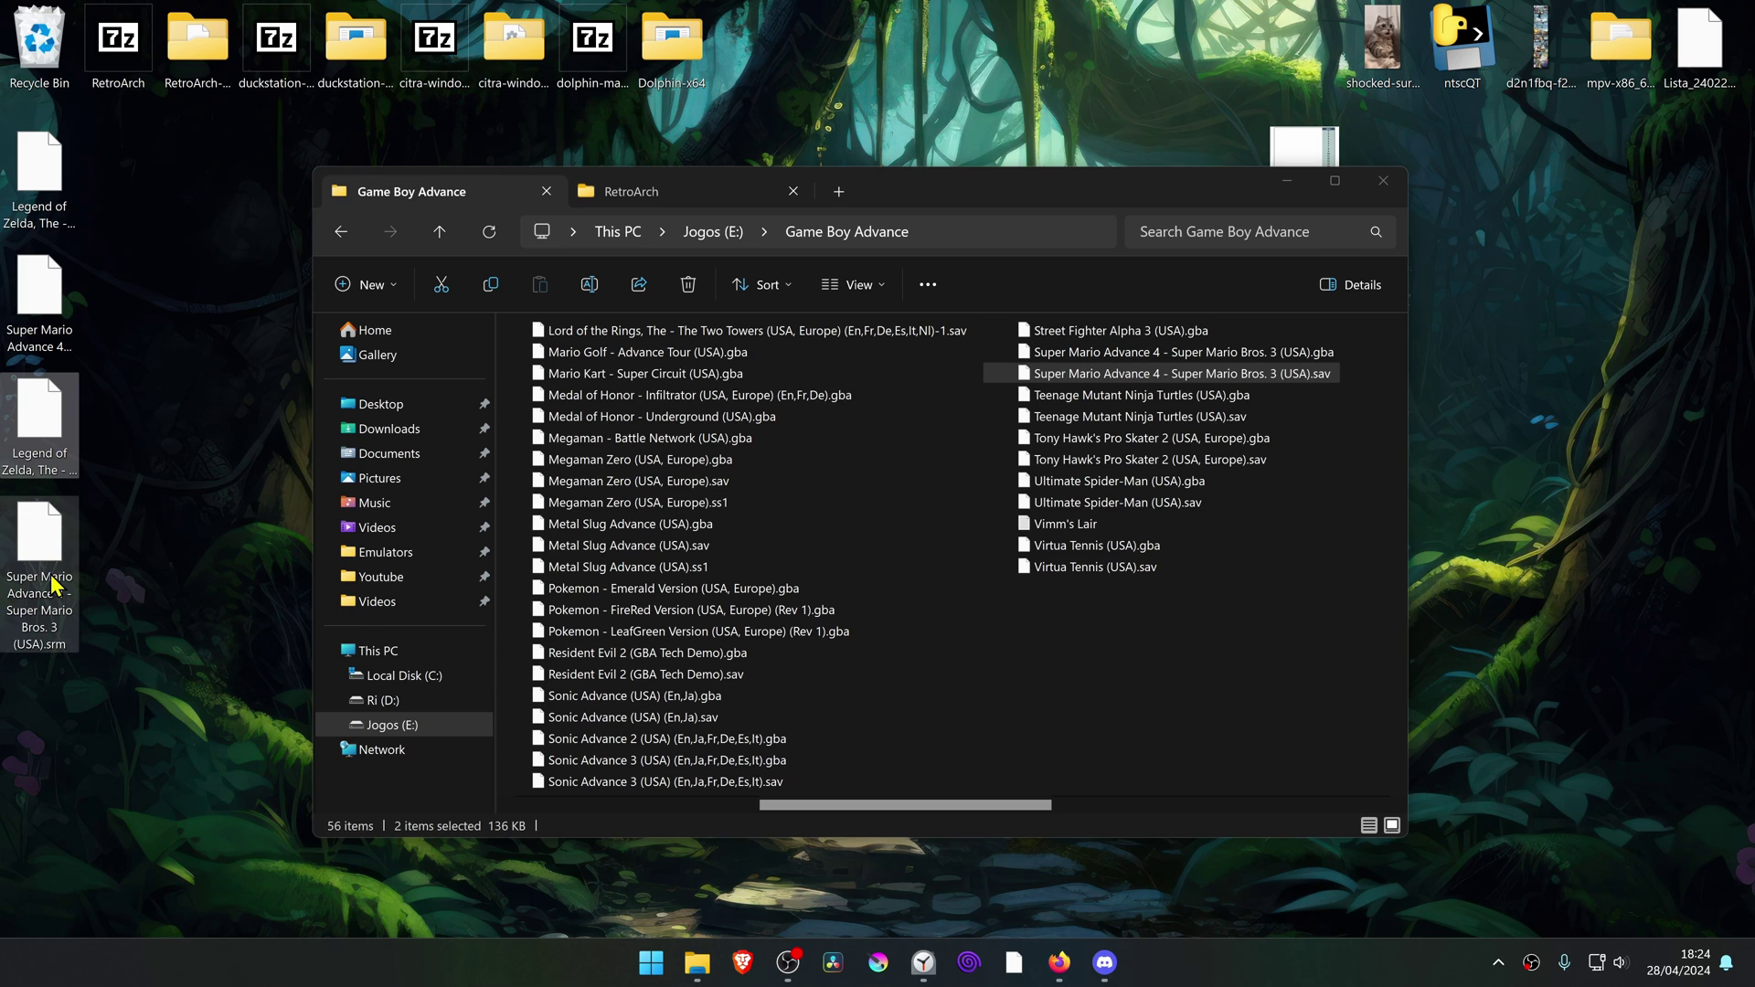
pyautogui.click(686, 192)
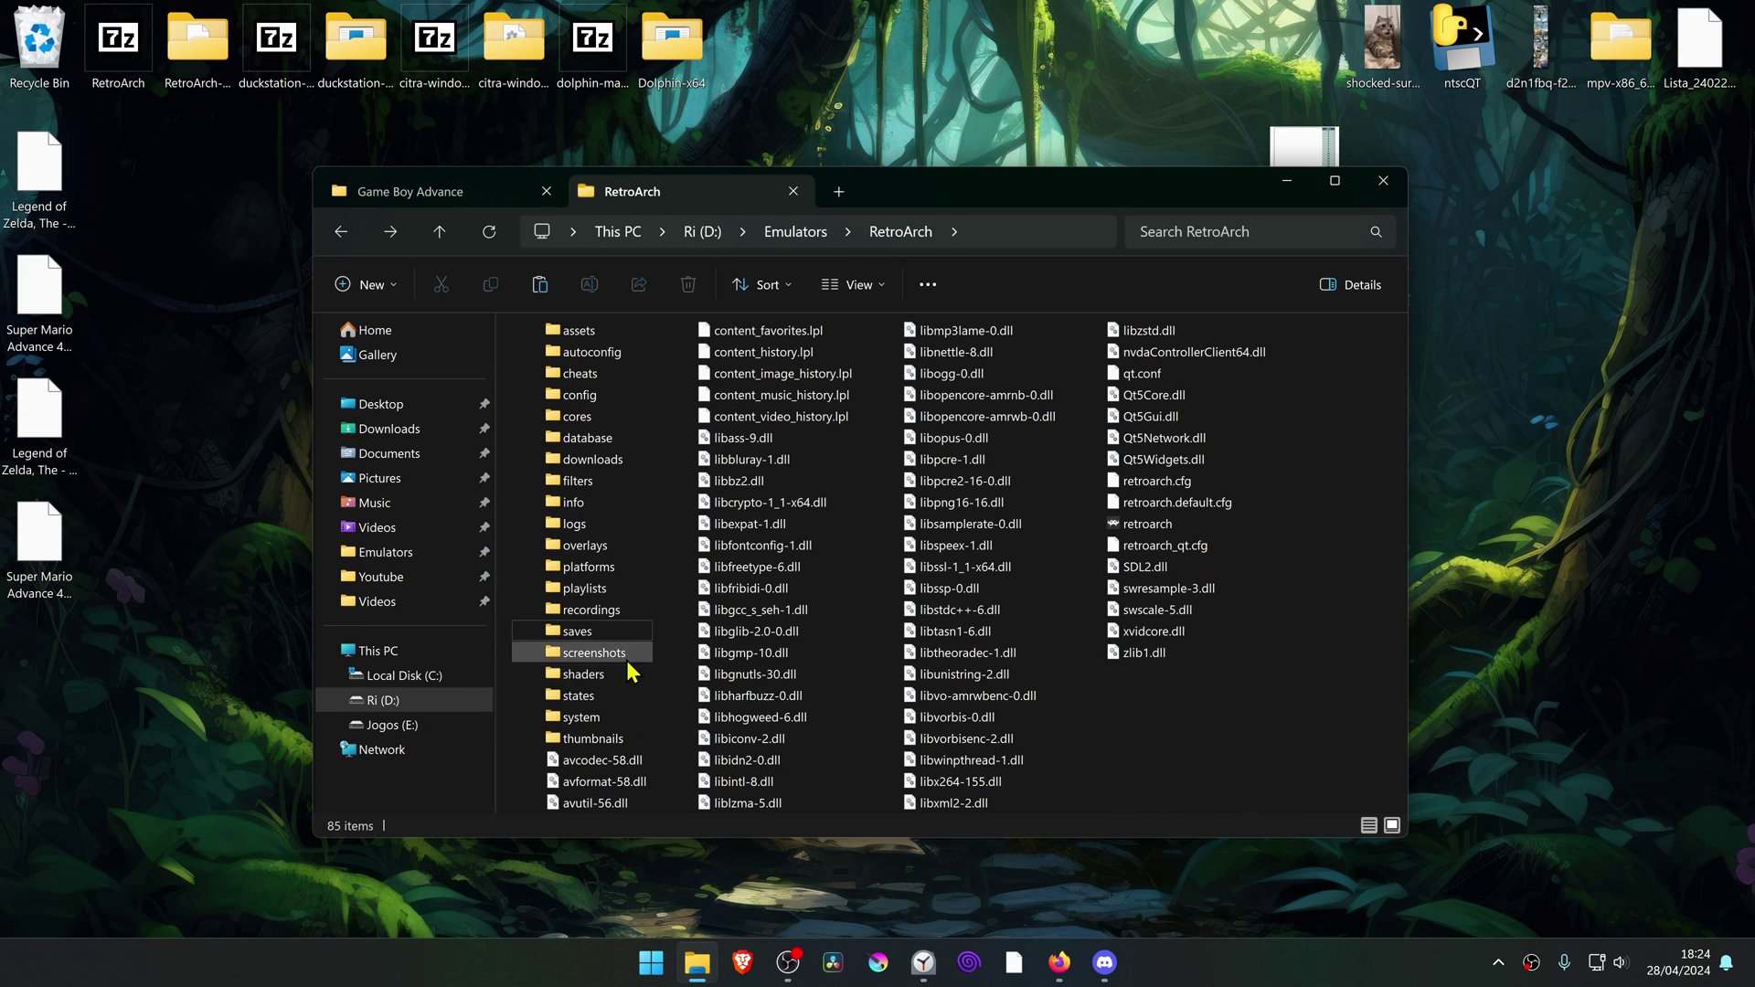
pyautogui.doubleClick(578, 631)
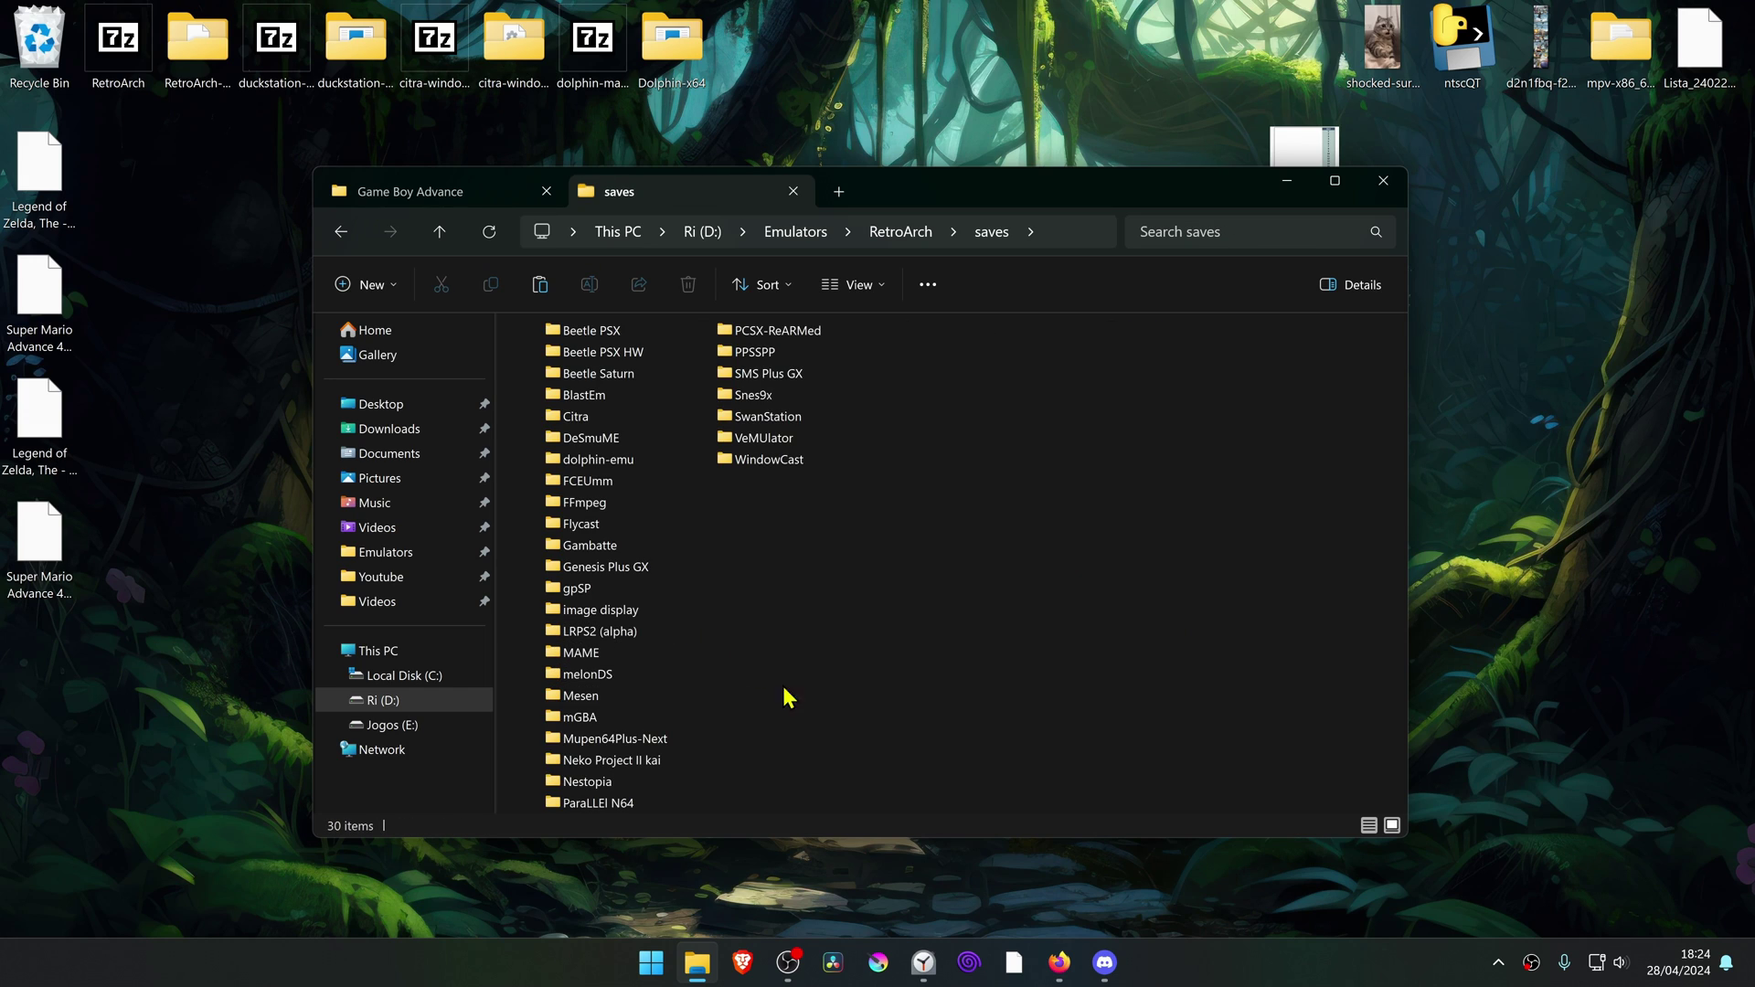
pyautogui.doubleClick(615, 722)
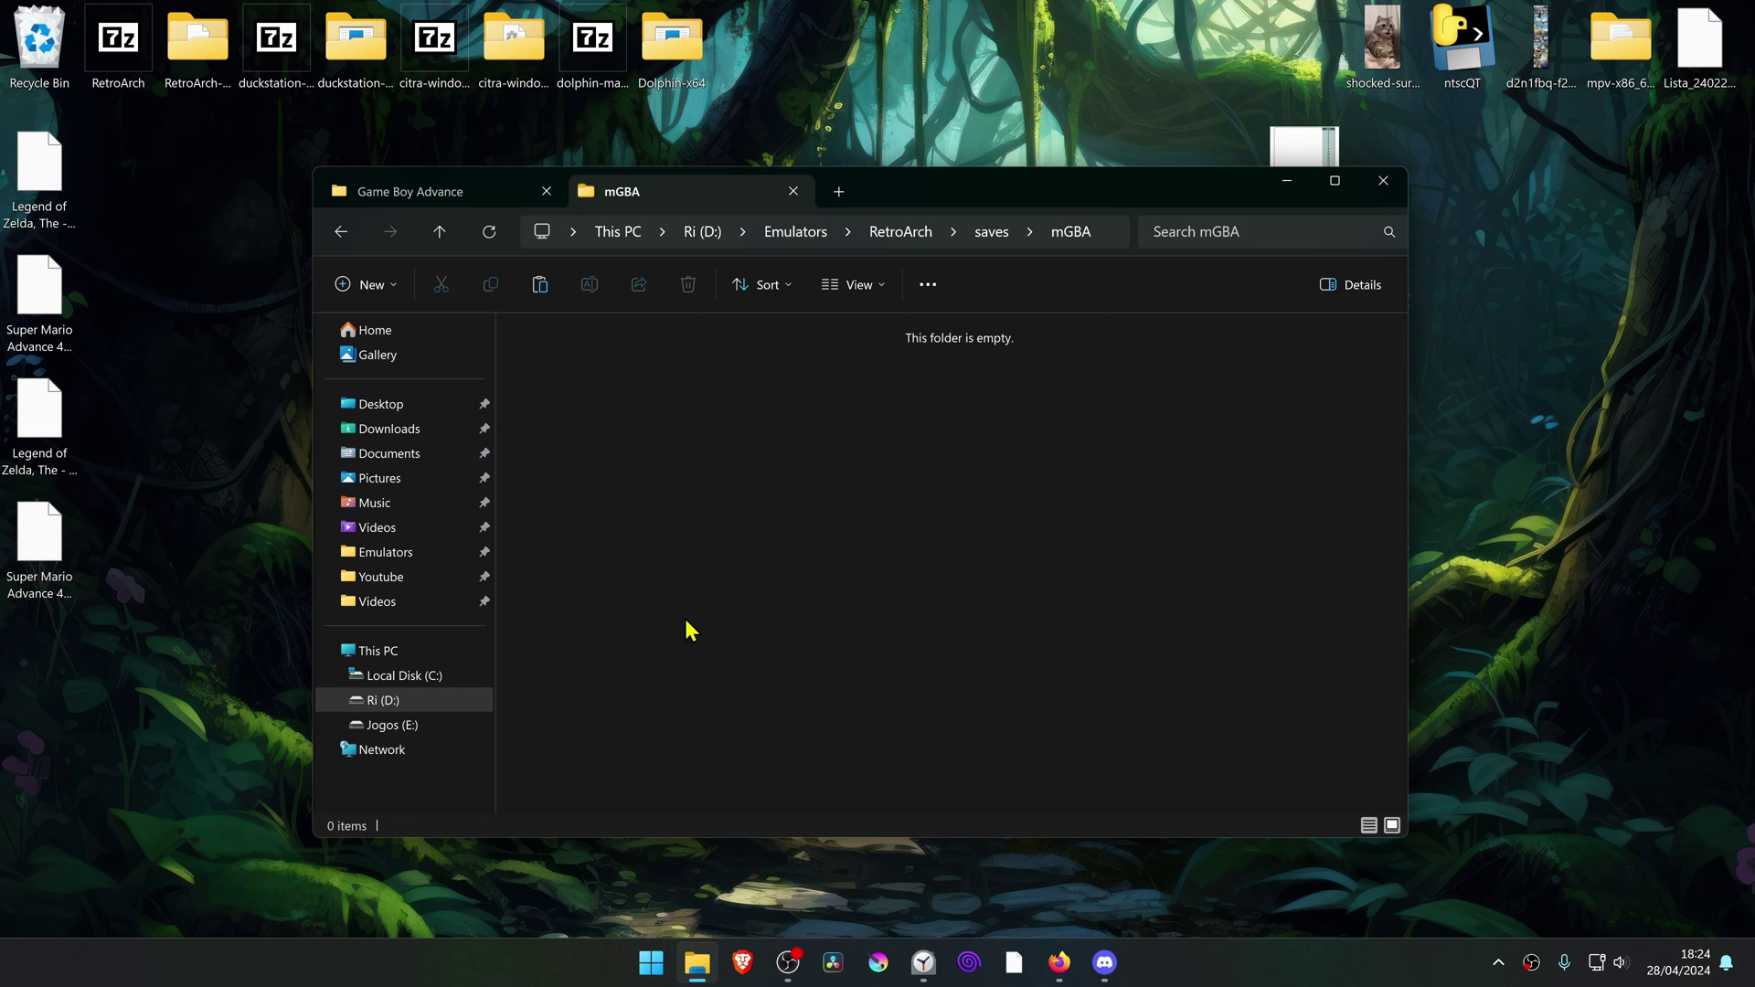
pyautogui.hotkey('ctrl', 'v')
pyautogui.click(806, 572)
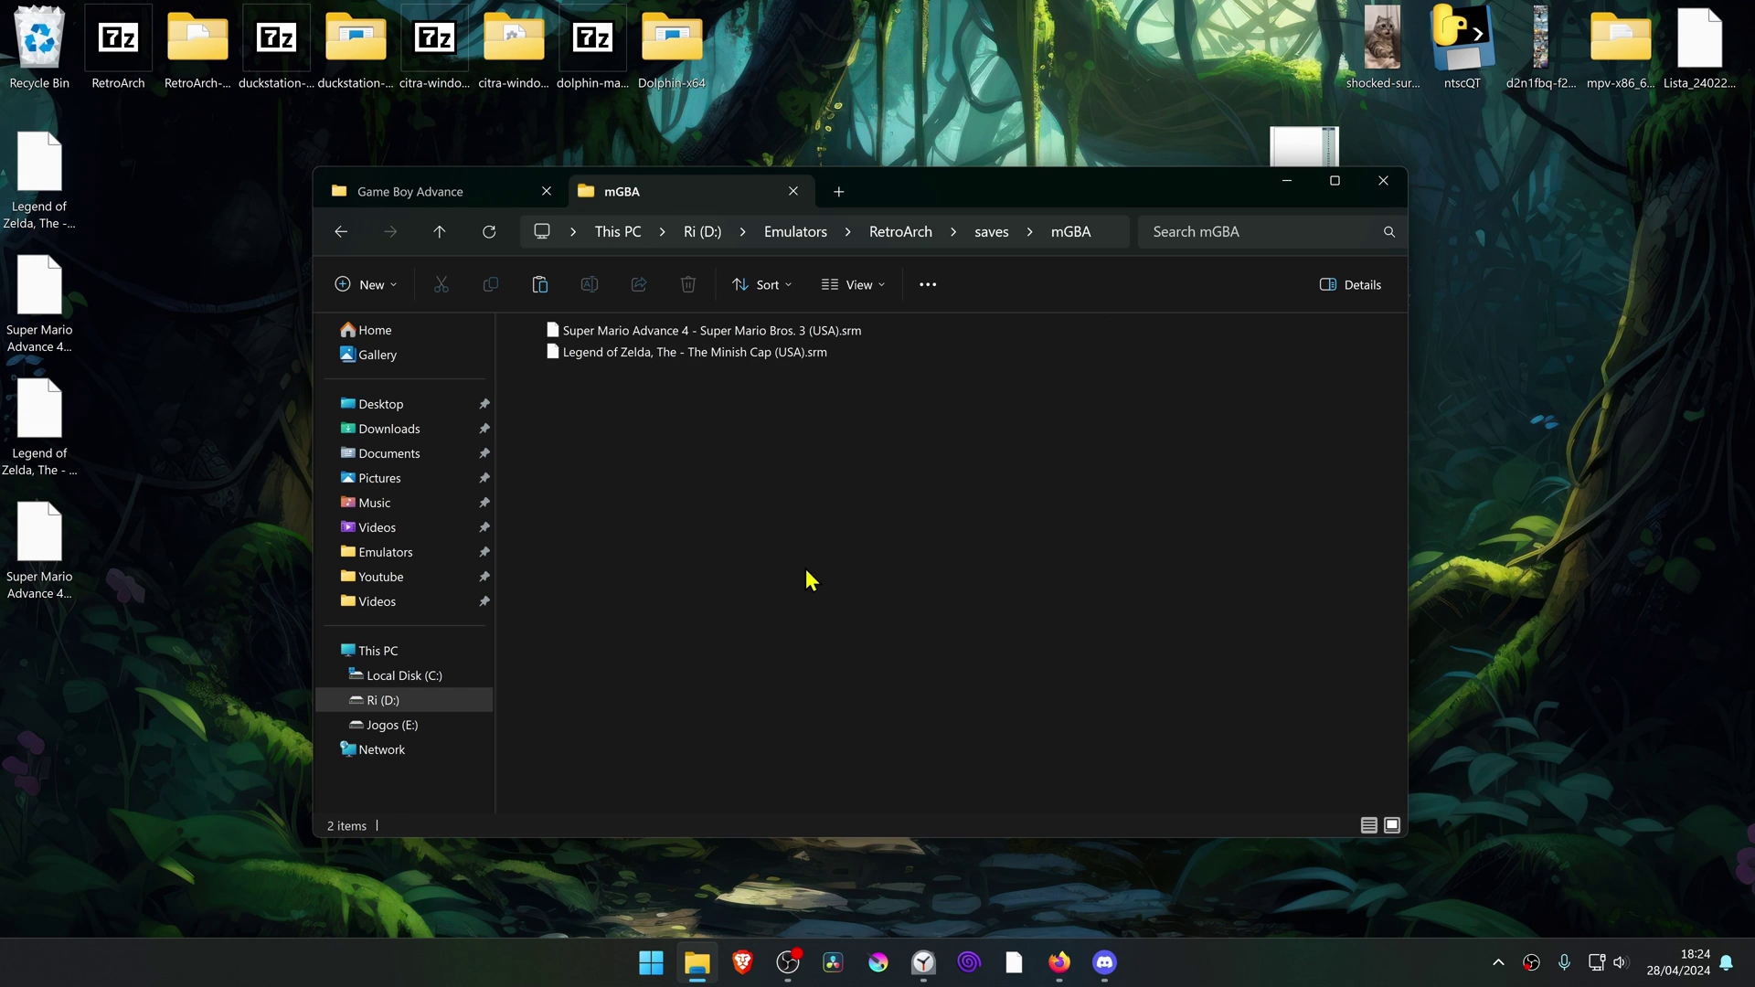
# - Switch to RetroArch, run Legend of Zelda, The - The Minish Cap (USA) with the mGBA core, and start its first save file
pyautogui.click(1016, 965)
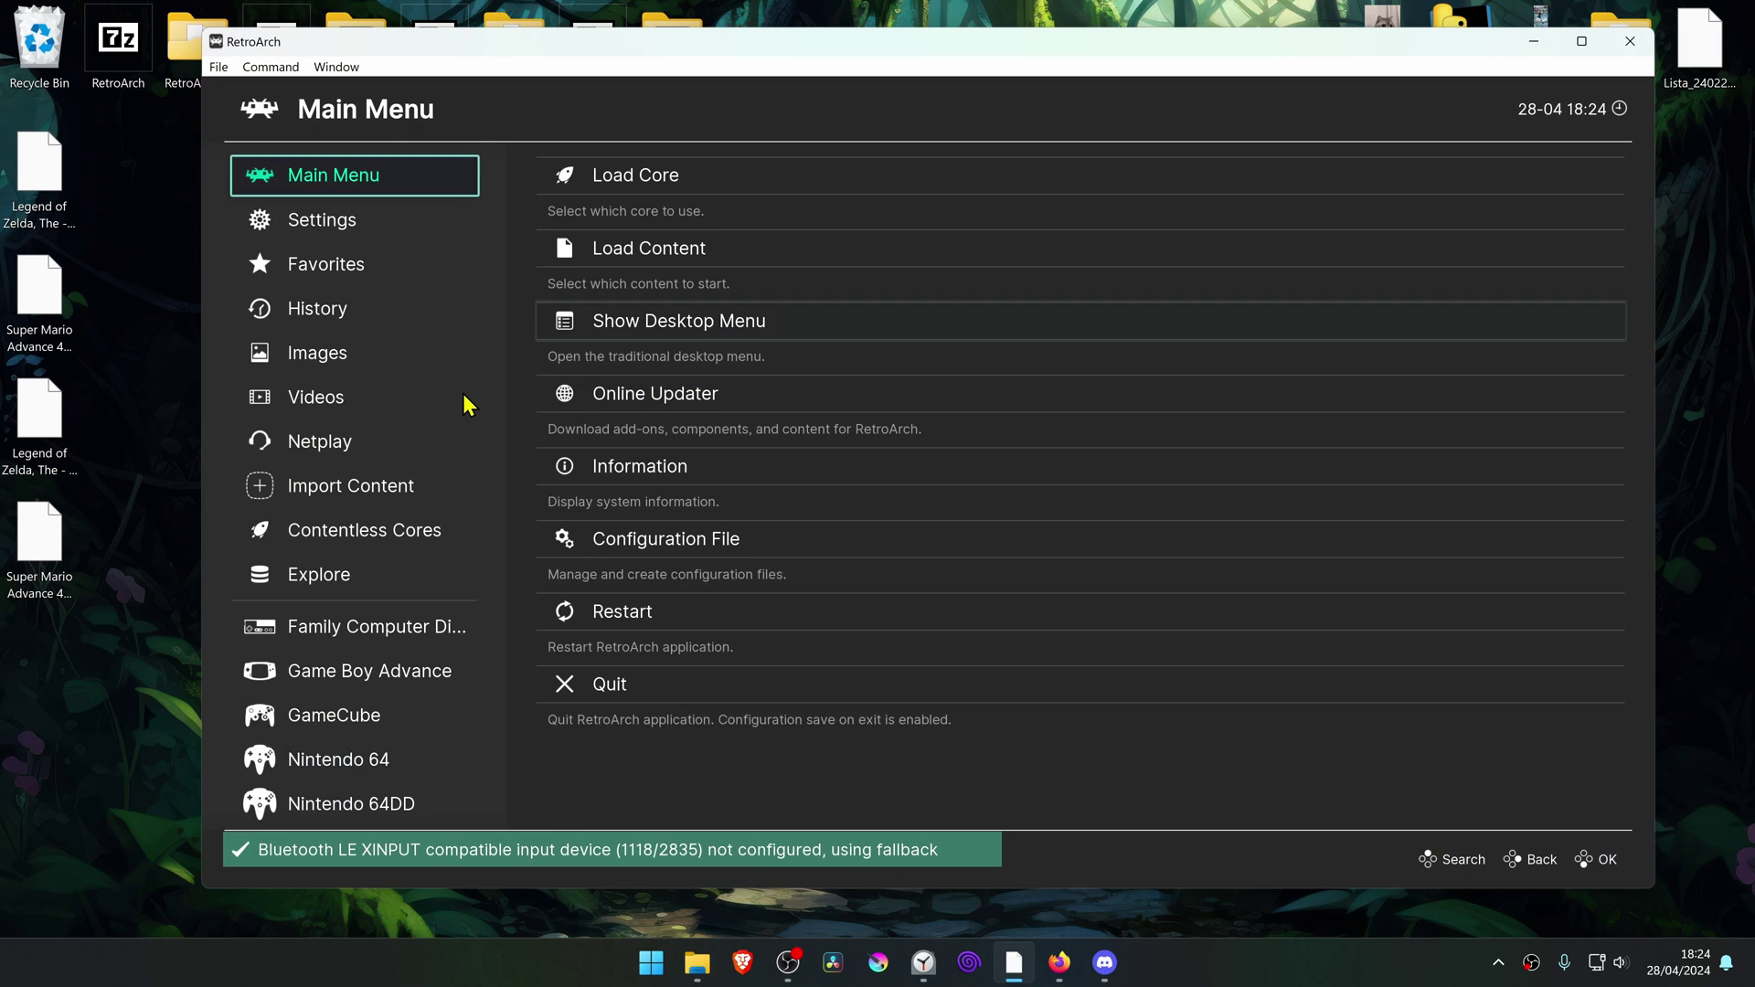
pyautogui.scroll(-2, 461, 407)
pyautogui.scroll(-1, 456, 410)
pyautogui.click(651, 186)
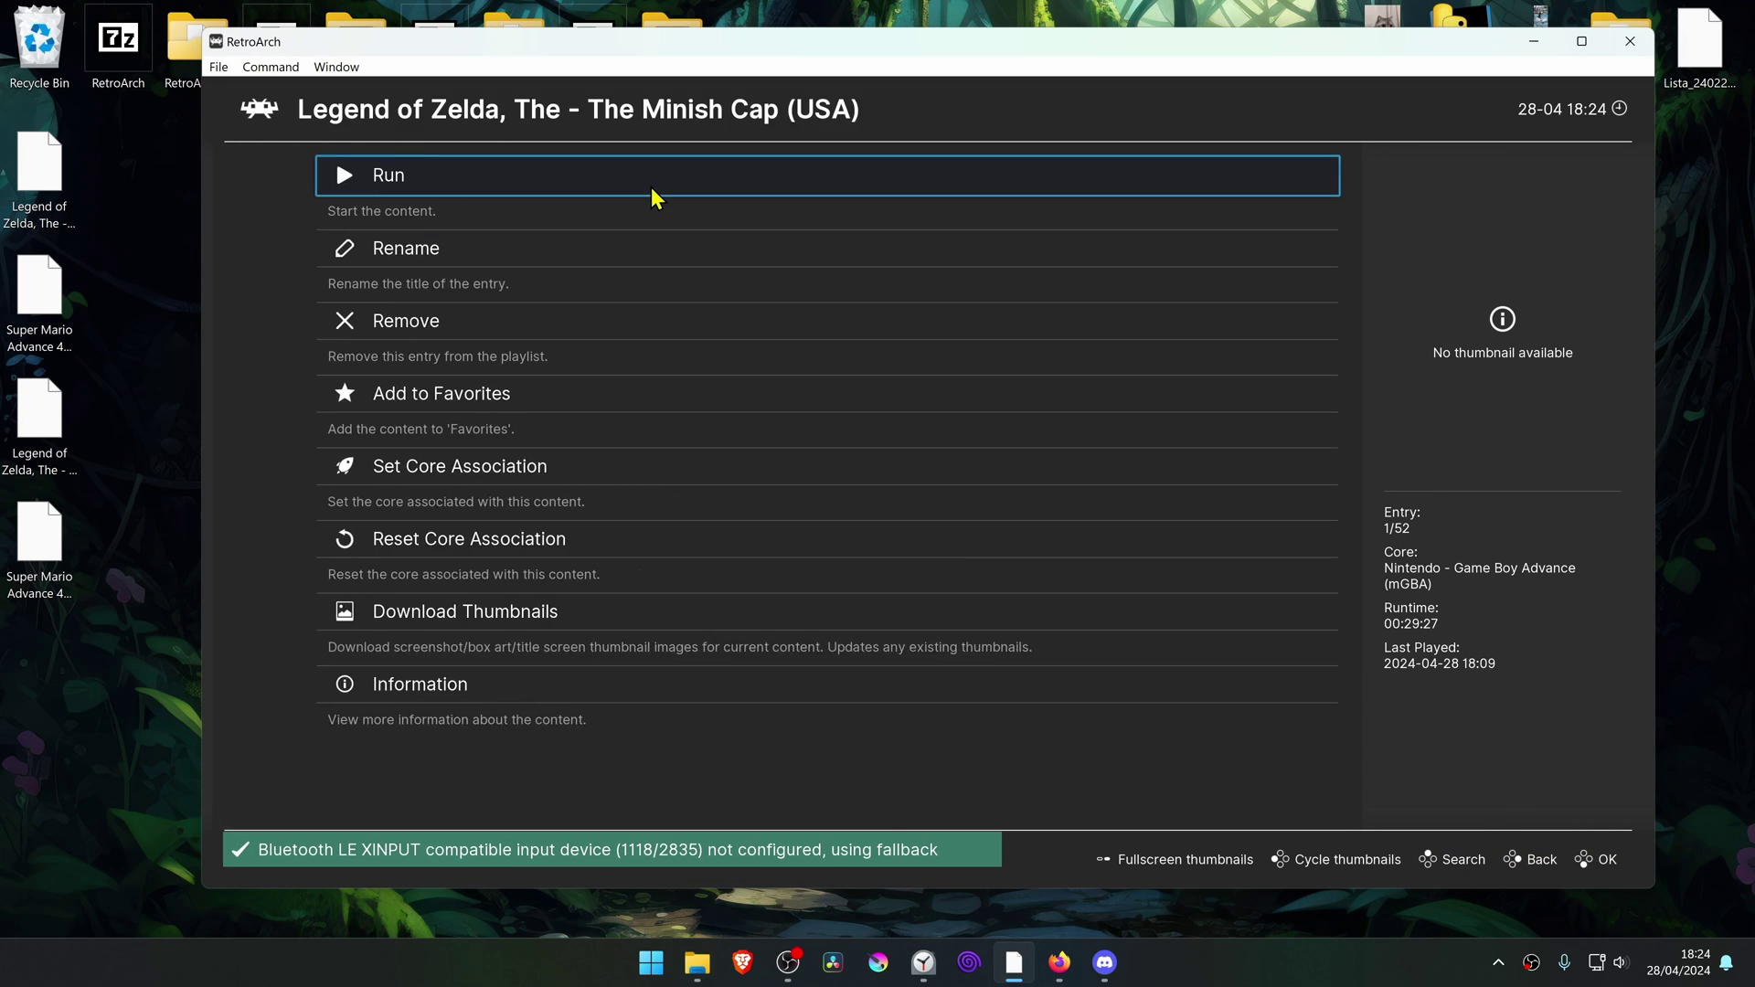
pyautogui.click(628, 184)
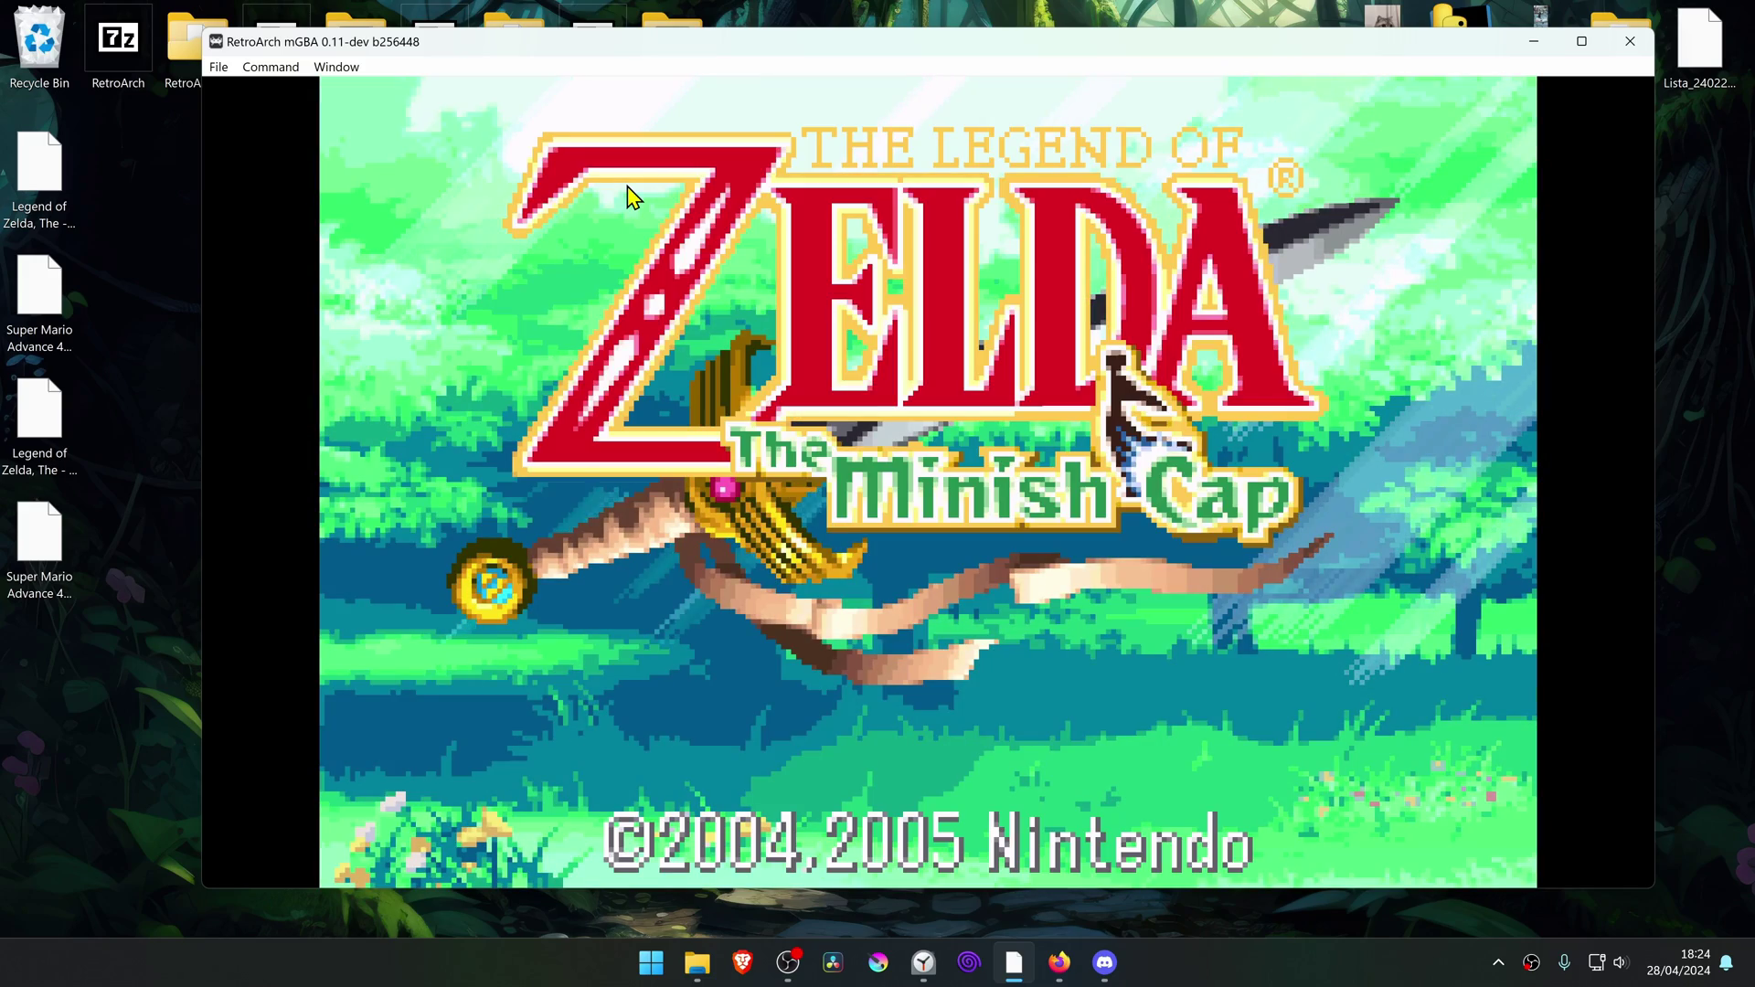
pyautogui.press('Return')
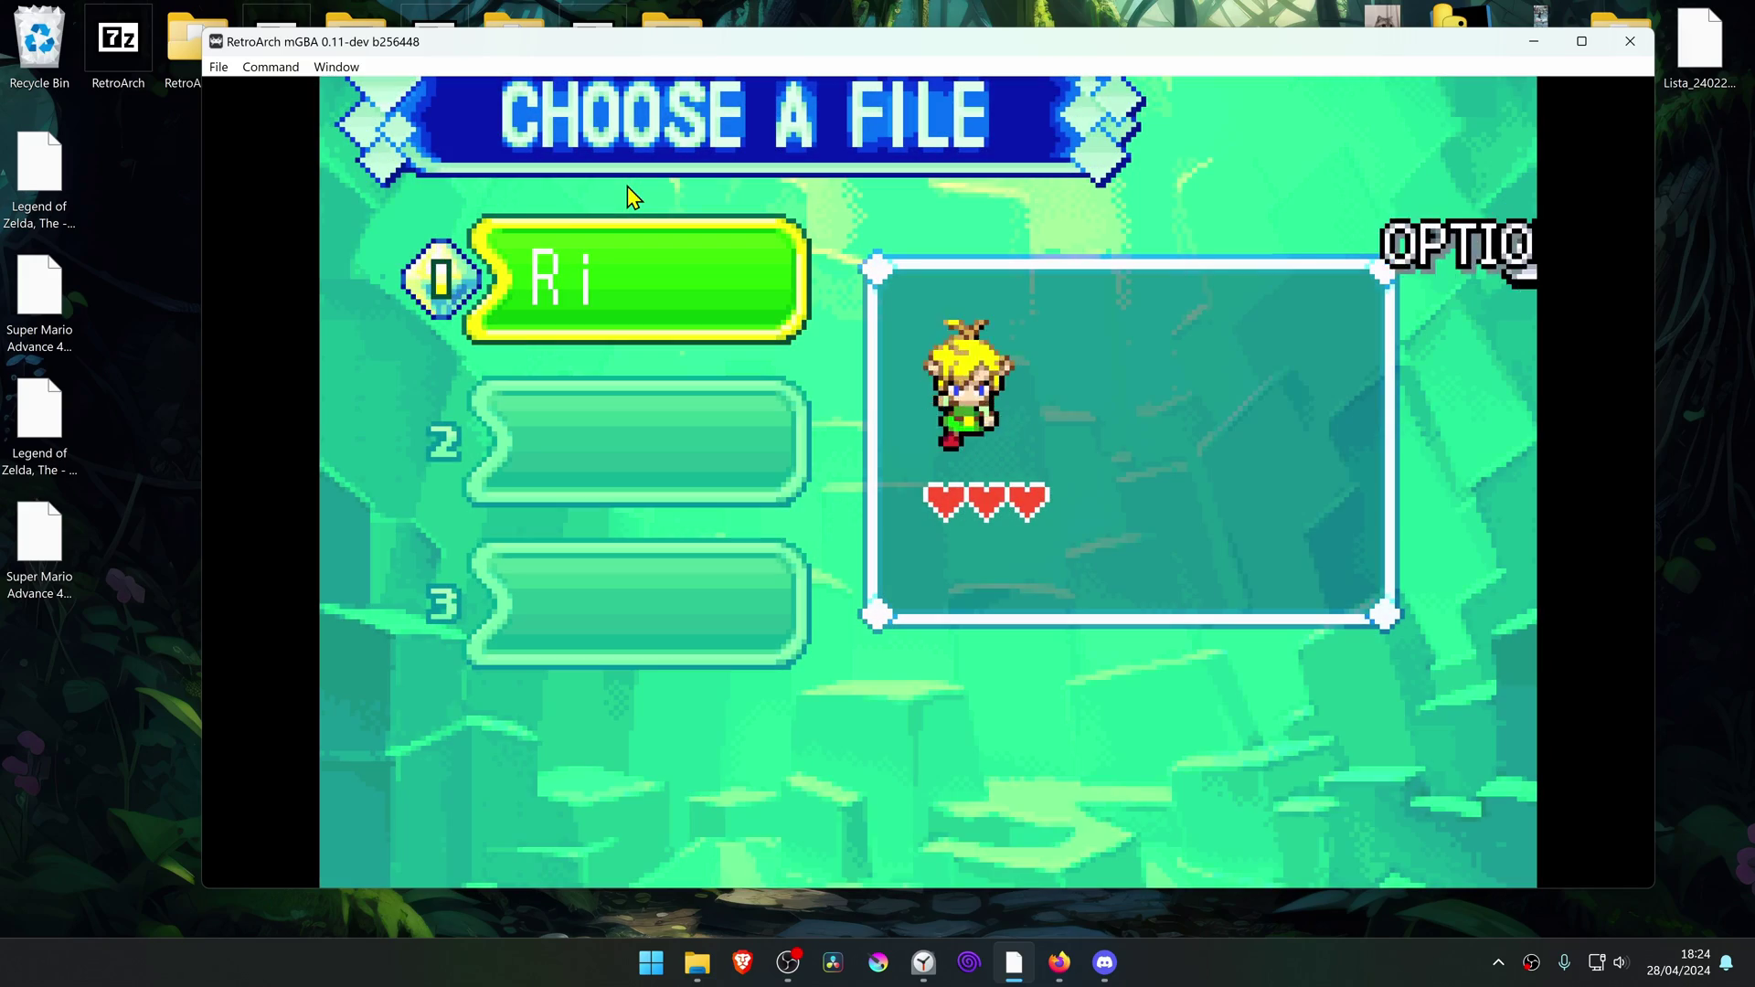
pyautogui.press('Return')
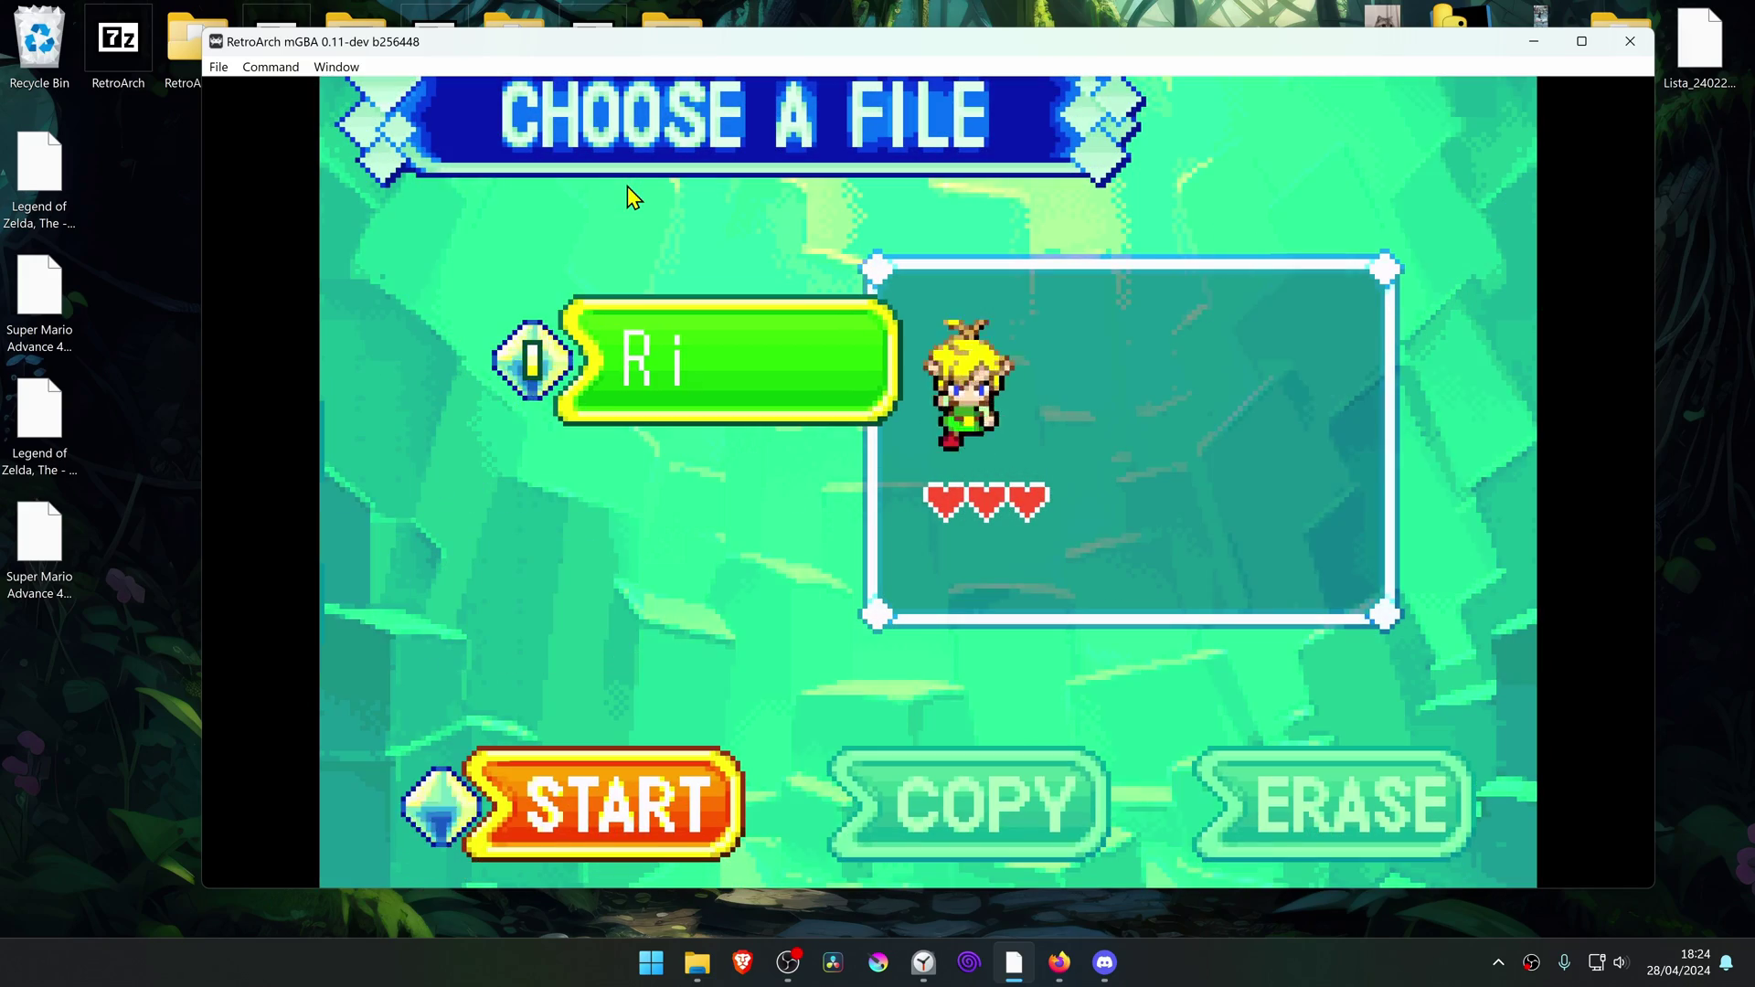
pyautogui.press('Return')
# - Close The Minish Cap and launch Super Mario Advance 4 - Super Mario Bros. 3 (USA) with the mGBA core
pyautogui.press('F1')
pyautogui.press('Down')
pyautogui.press('Down')
pyautogui.press('Return')
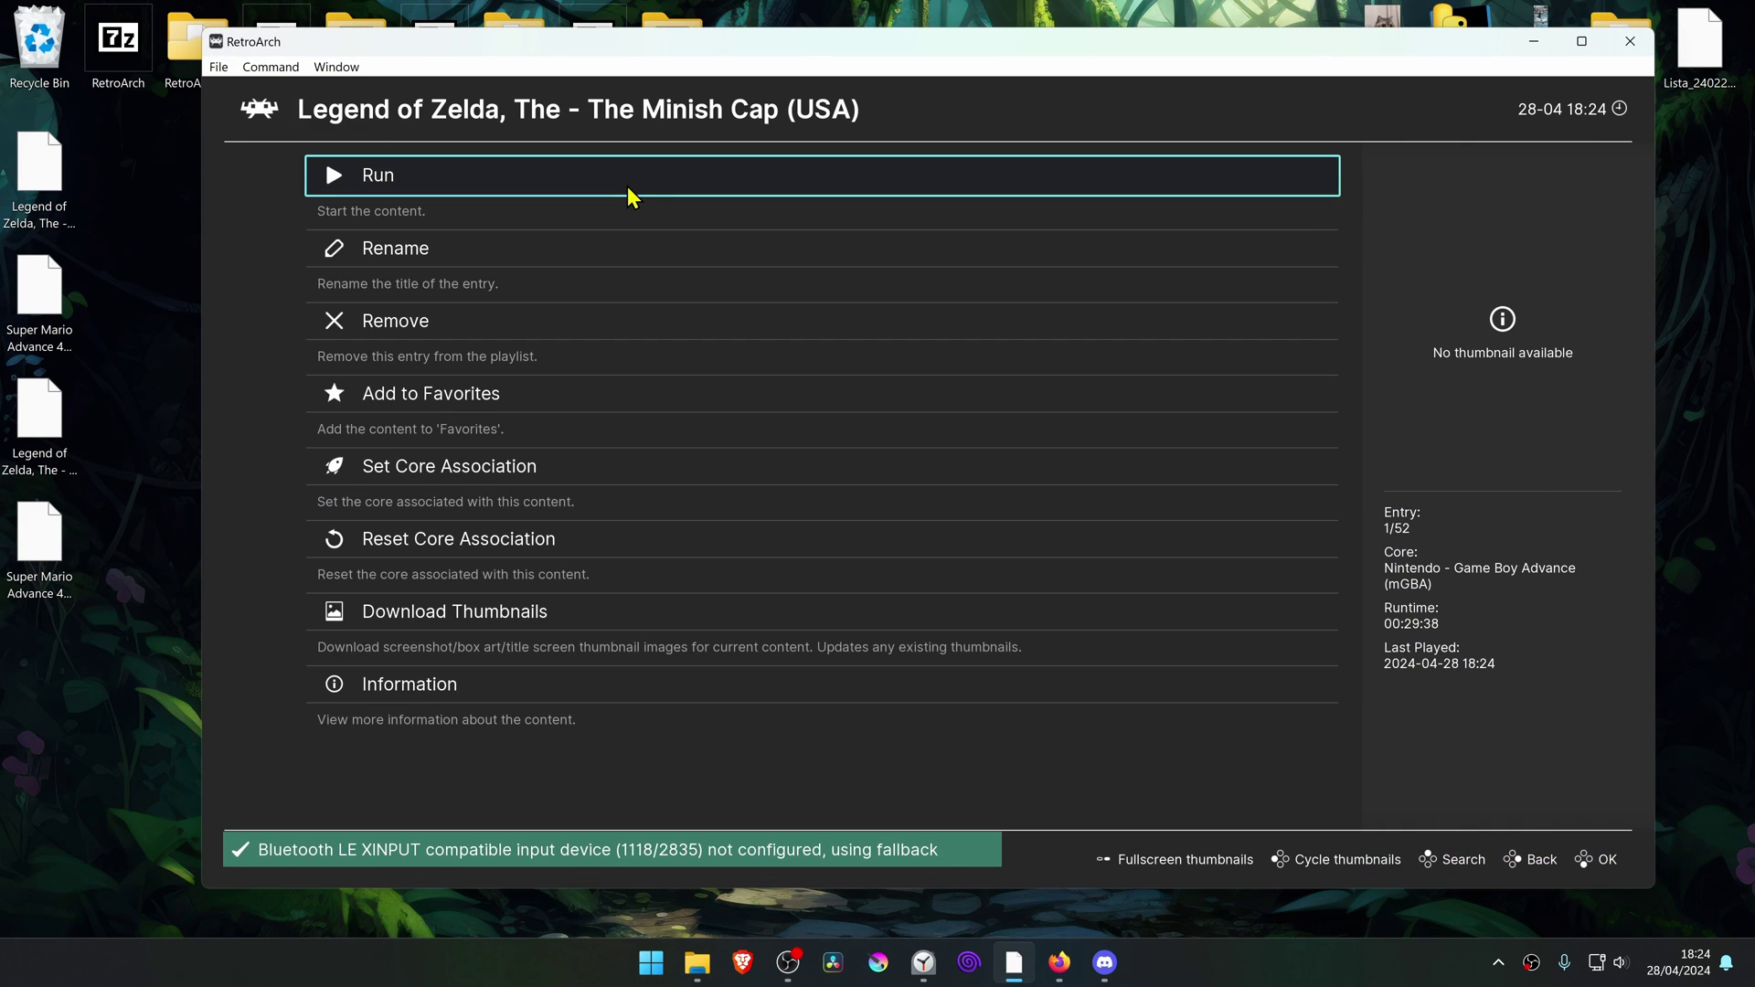
pyautogui.press('BackSpace')
pyautogui.press('Return')
pyautogui.press('Return')
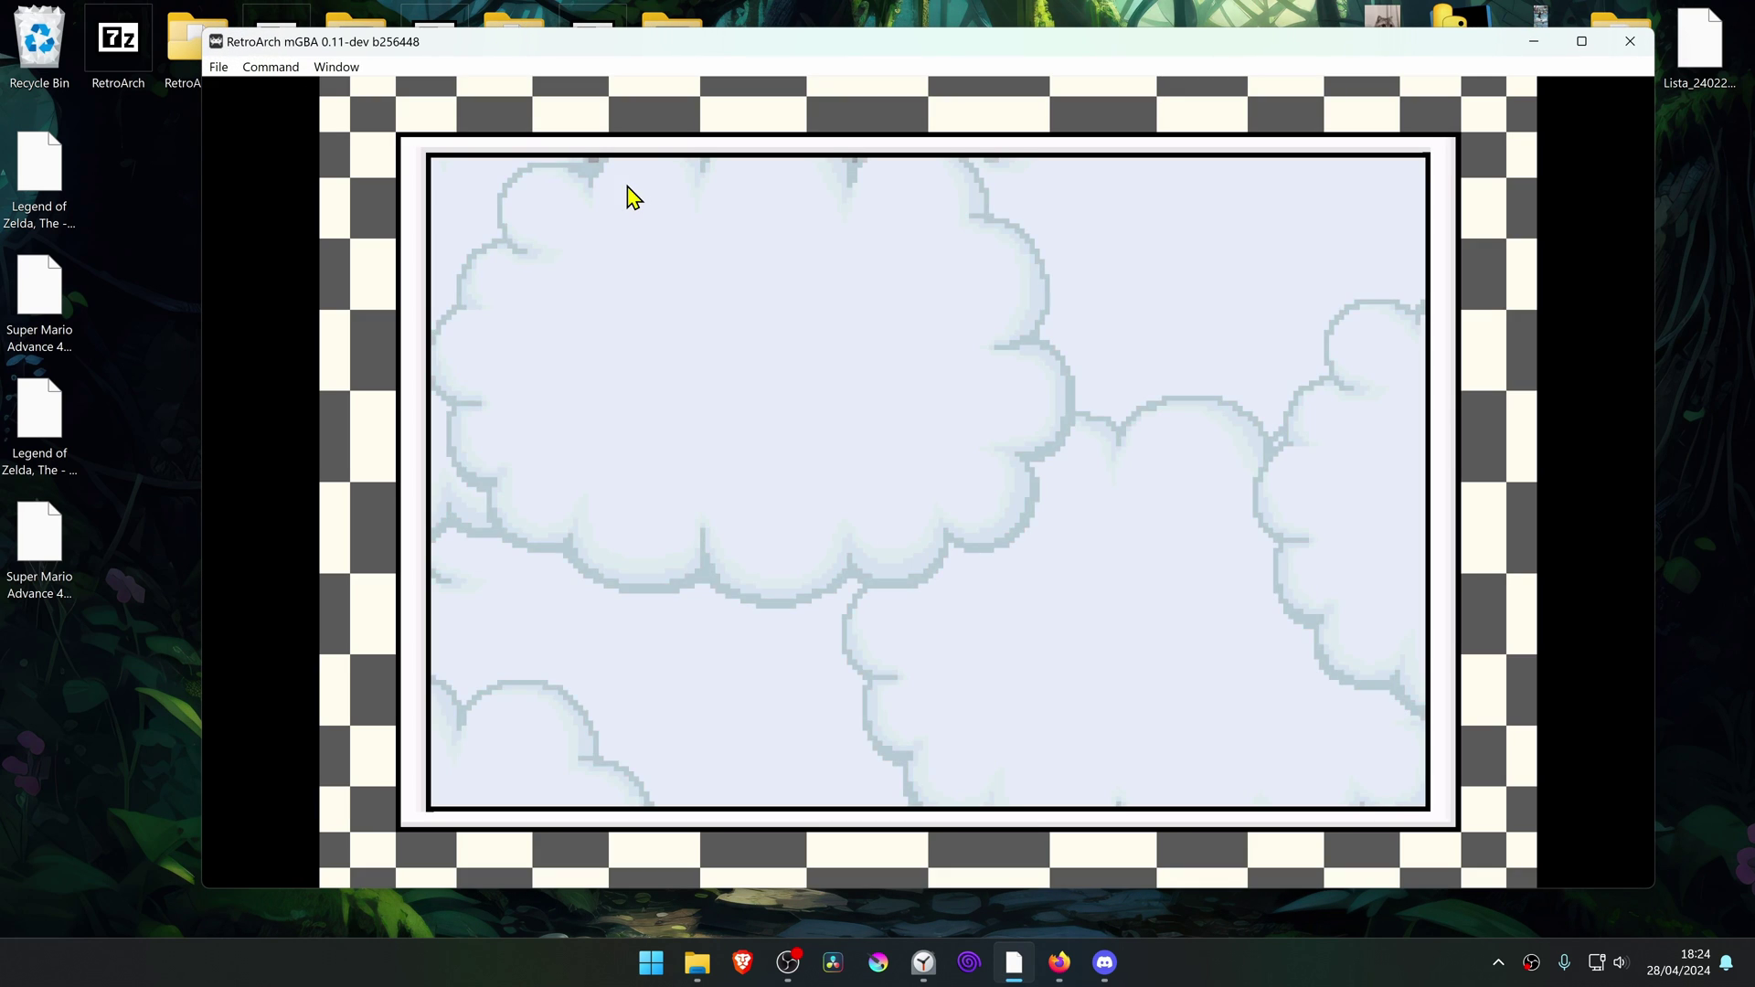
# - Choose Super Mario Bros. 3 in the game's selection and continue past its title screen to the save file list
pyautogui.press('Return')
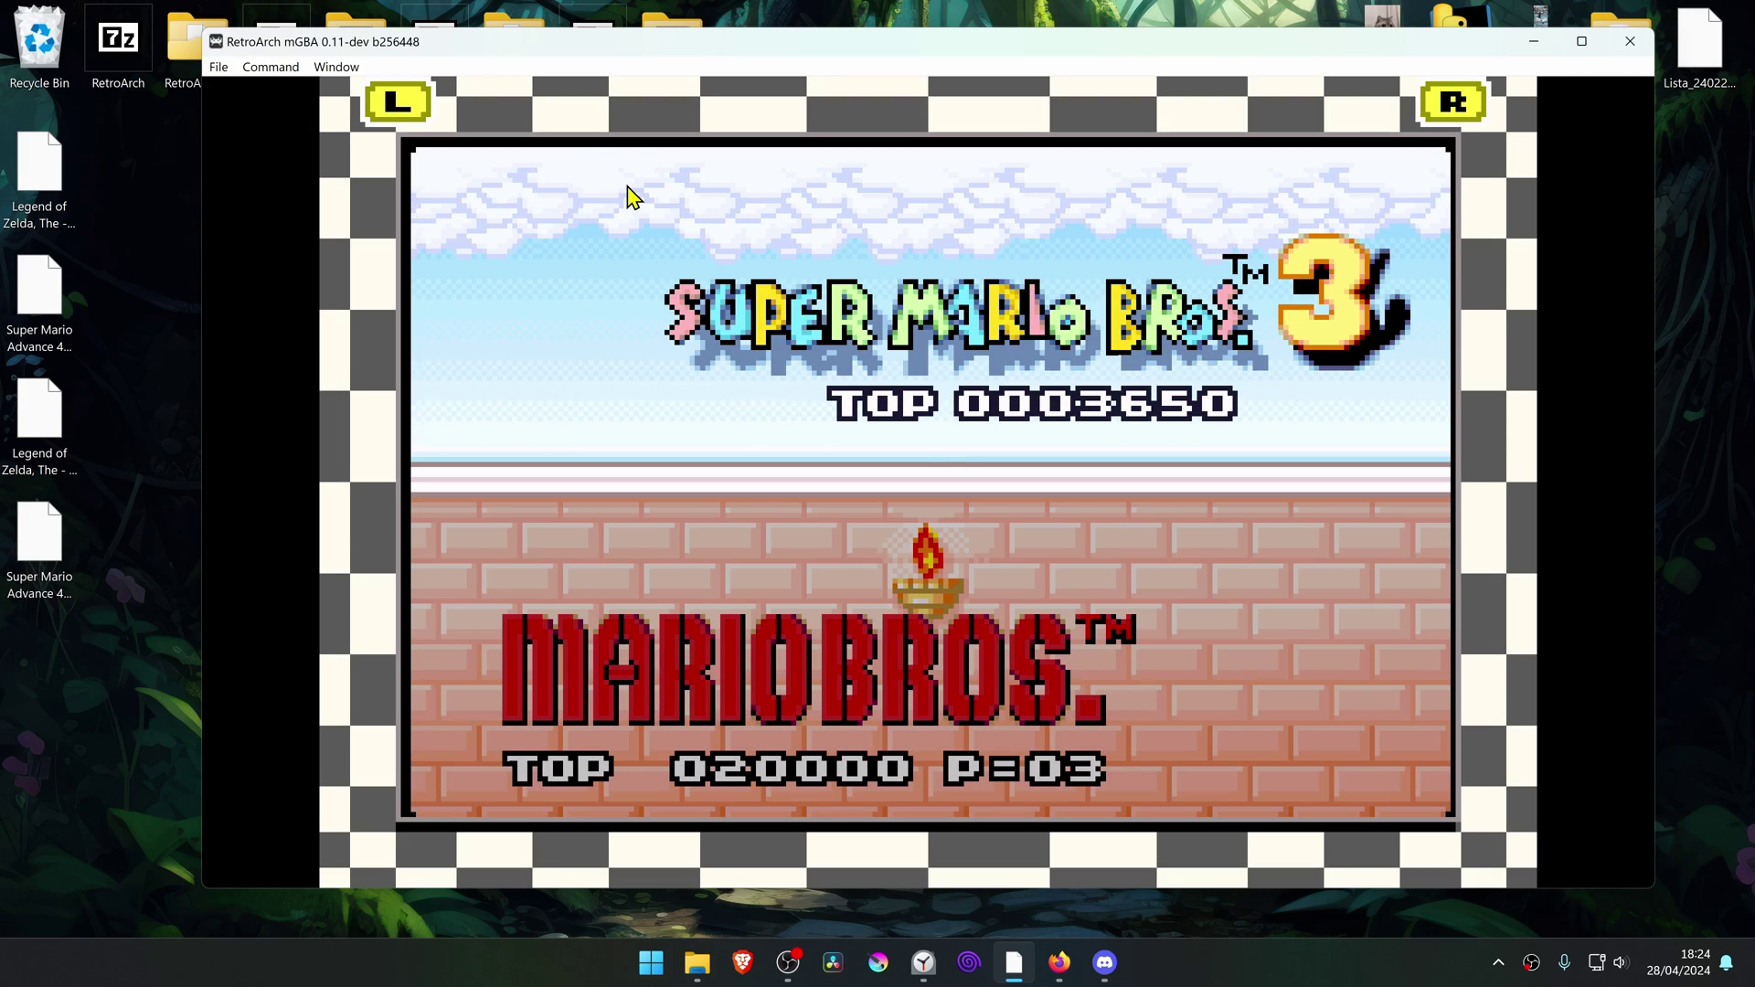
pyautogui.press('Return')
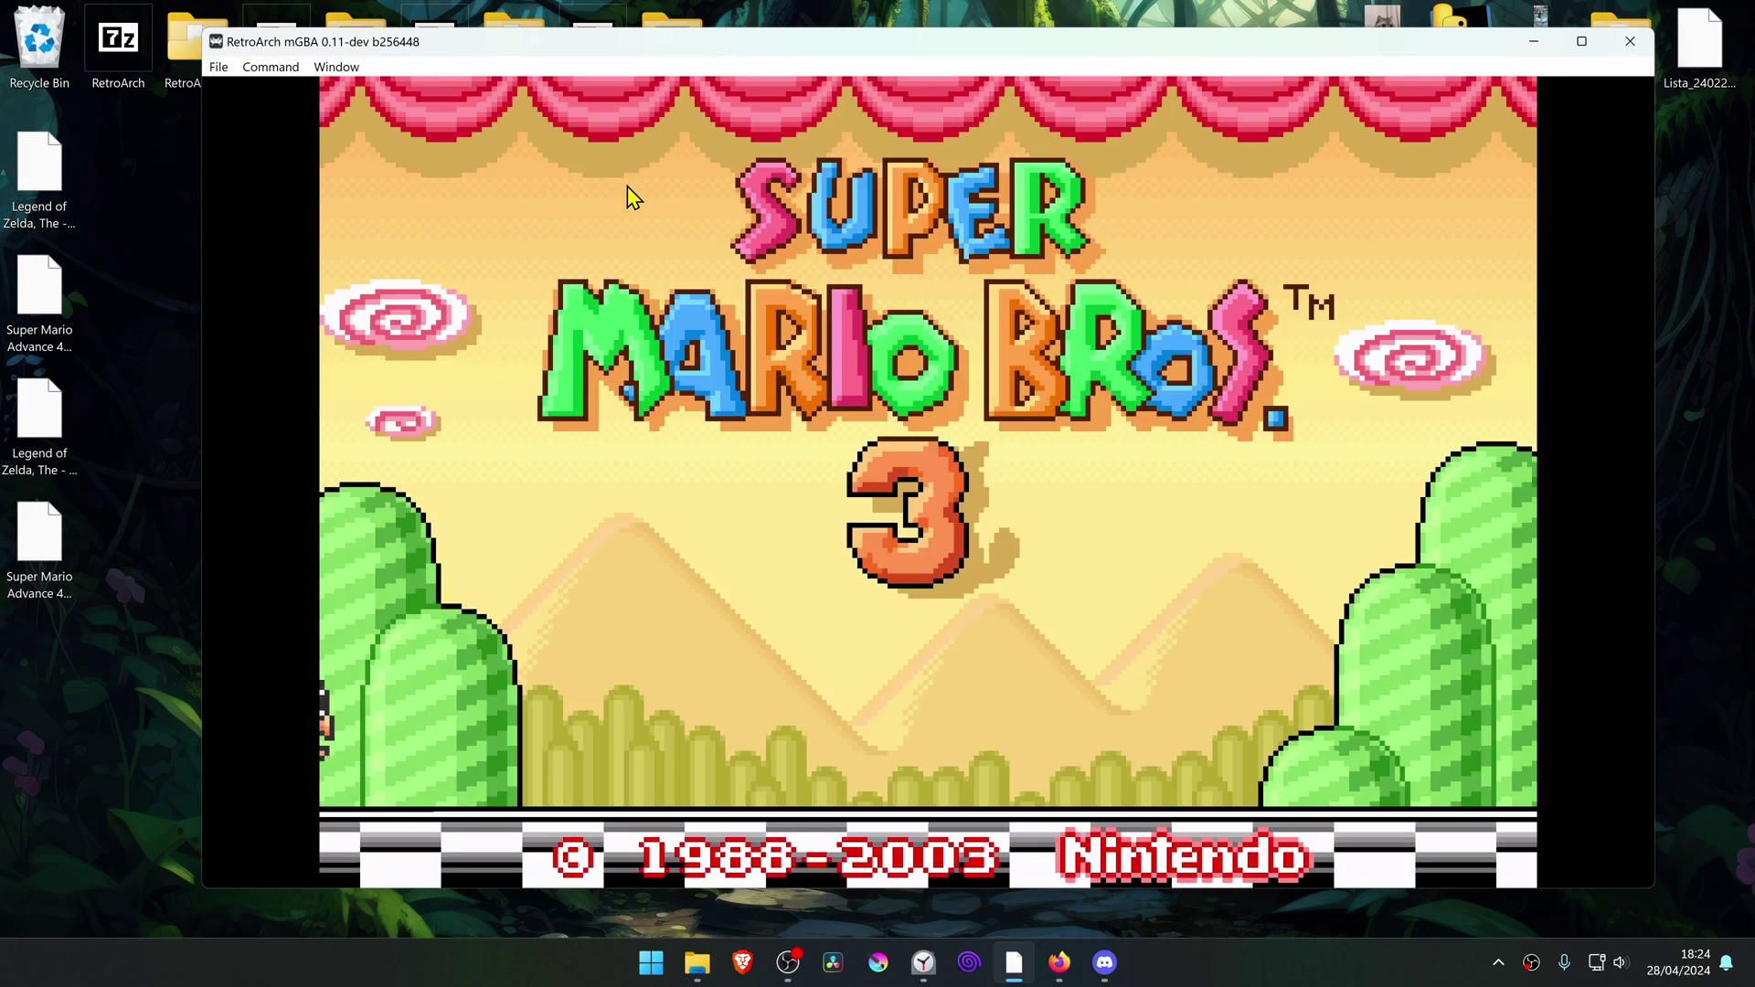
pyautogui.press('Return')
pyautogui.press('Return')
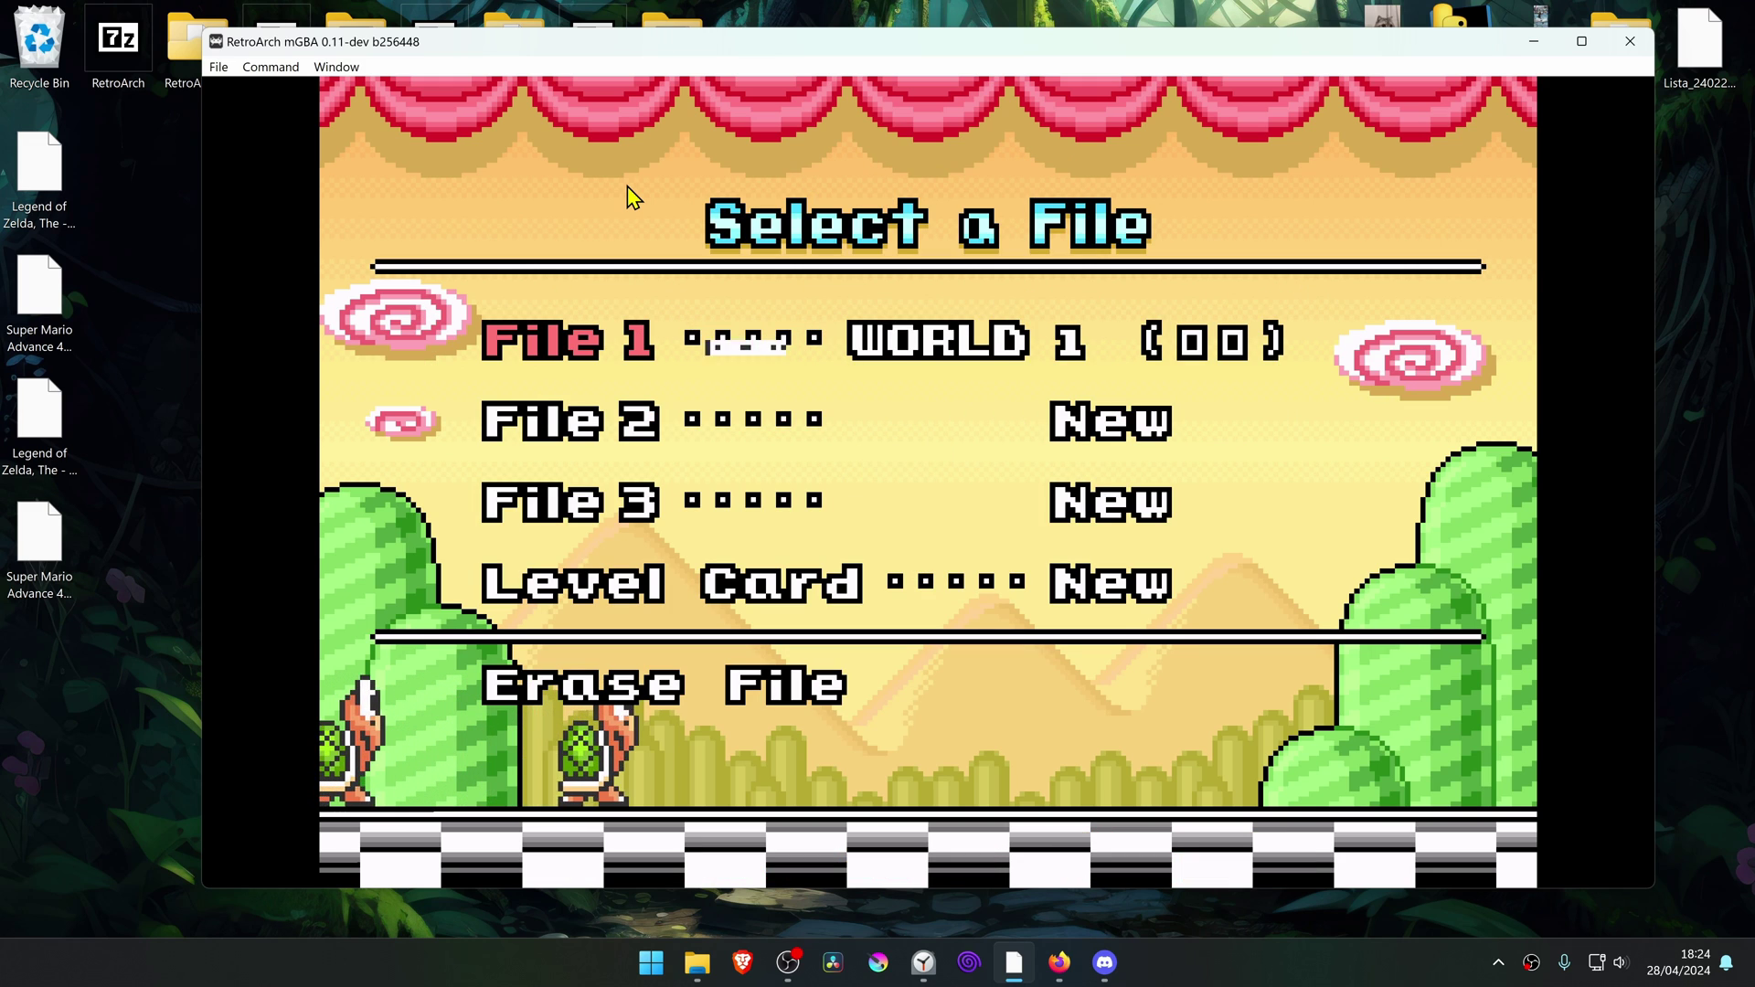